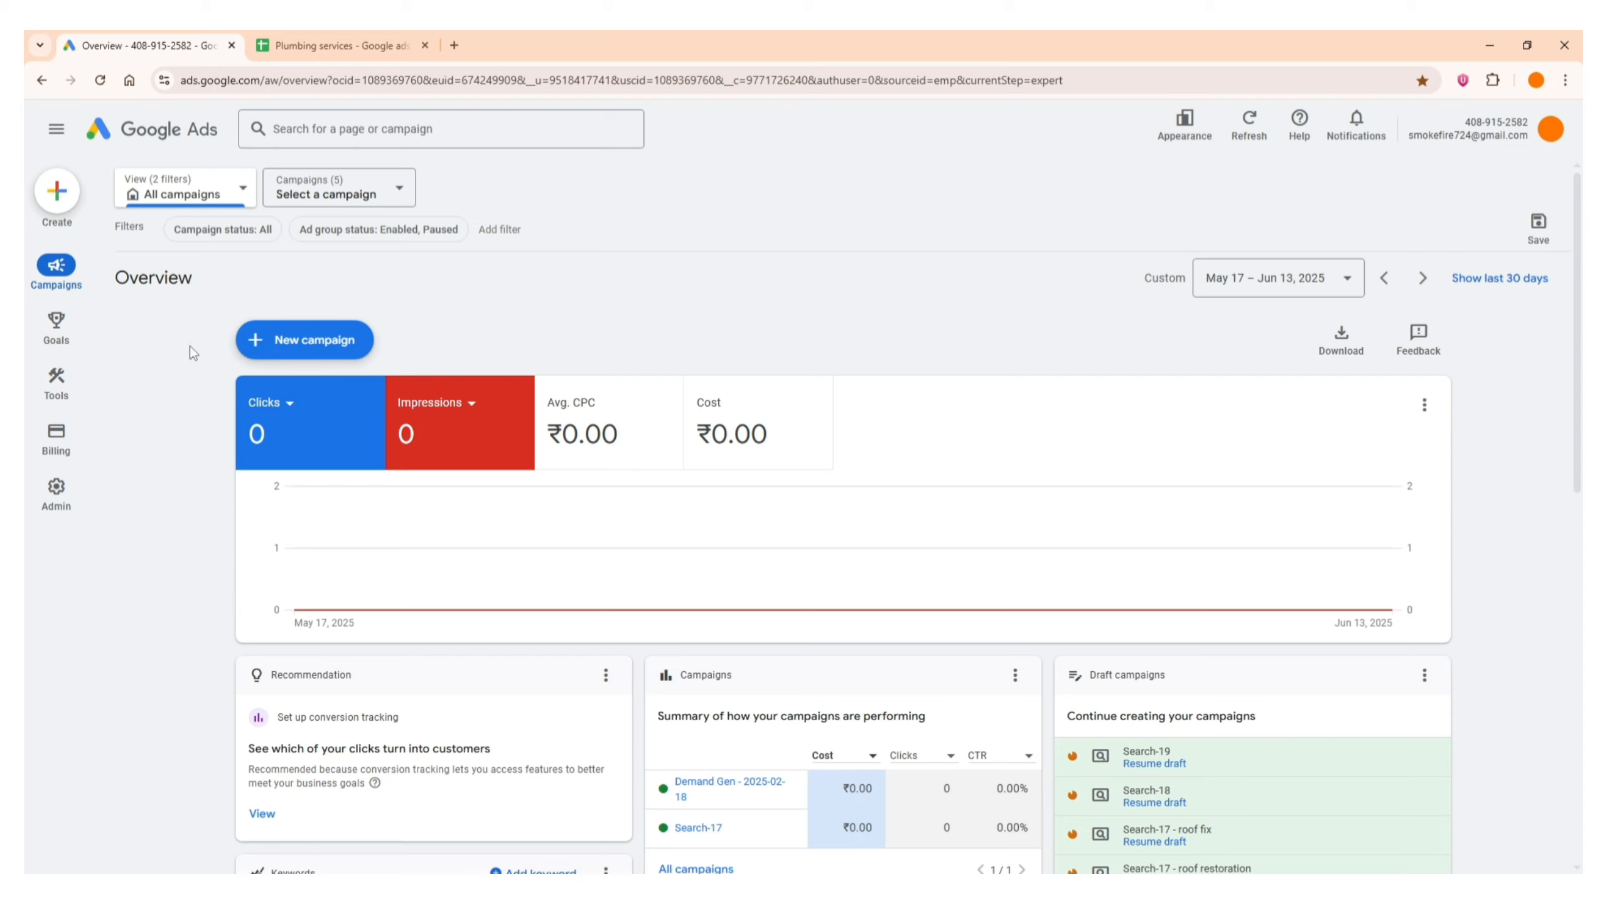
# Start a new campaign and choose to create it without guidance as the objective
pyautogui.click(278, 354)
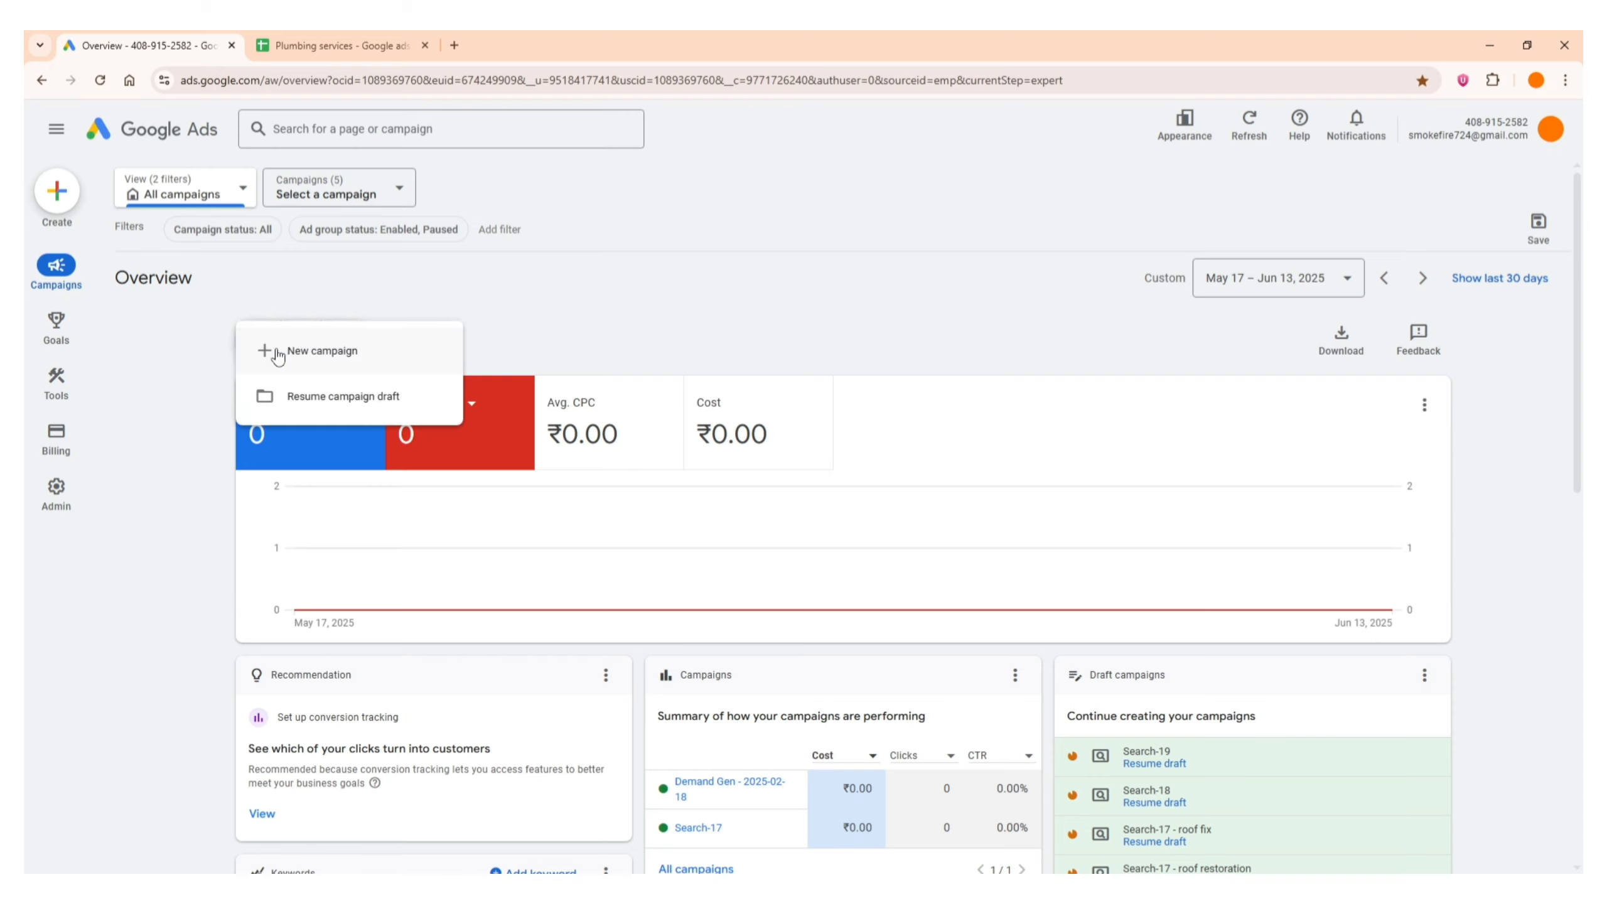
pyautogui.click(340, 349)
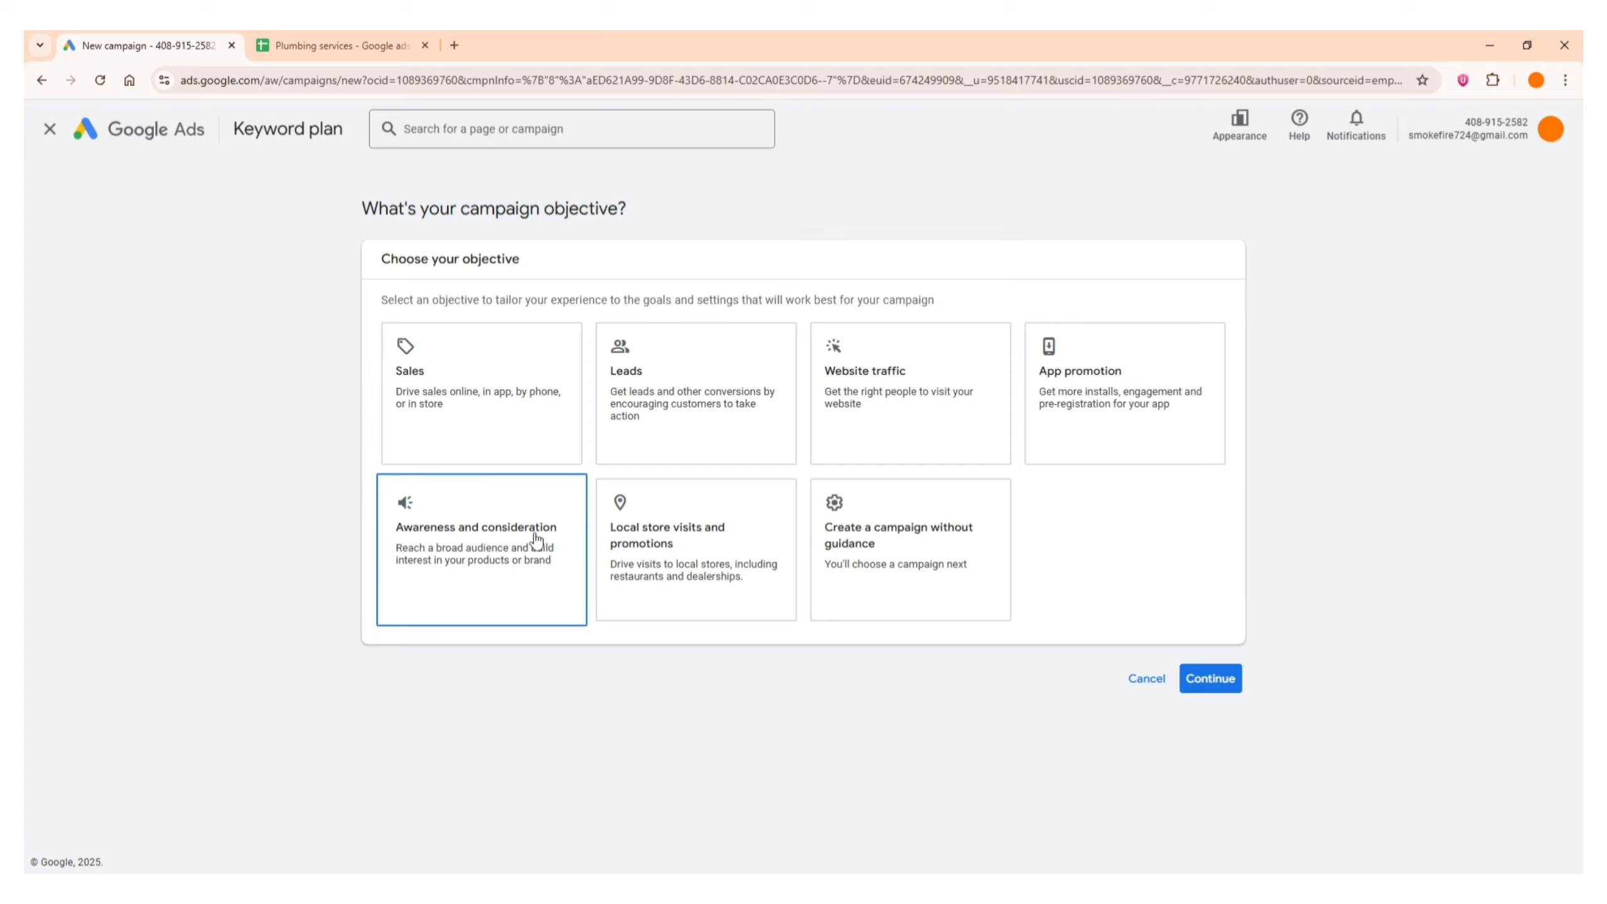
pyautogui.click(959, 546)
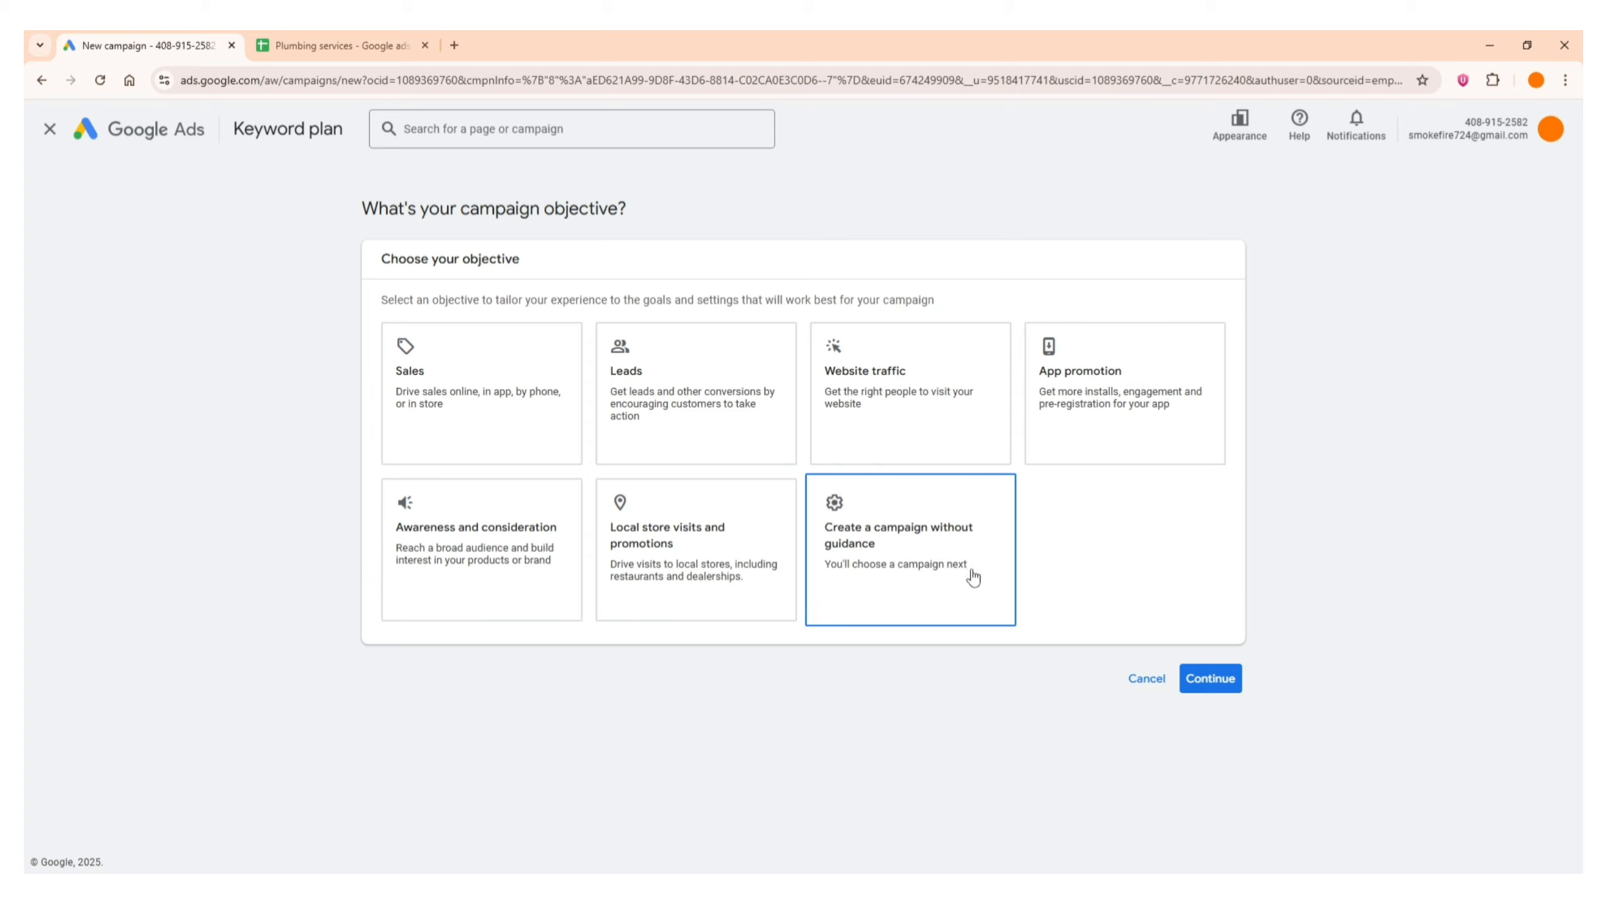
pyautogui.click(928, 558)
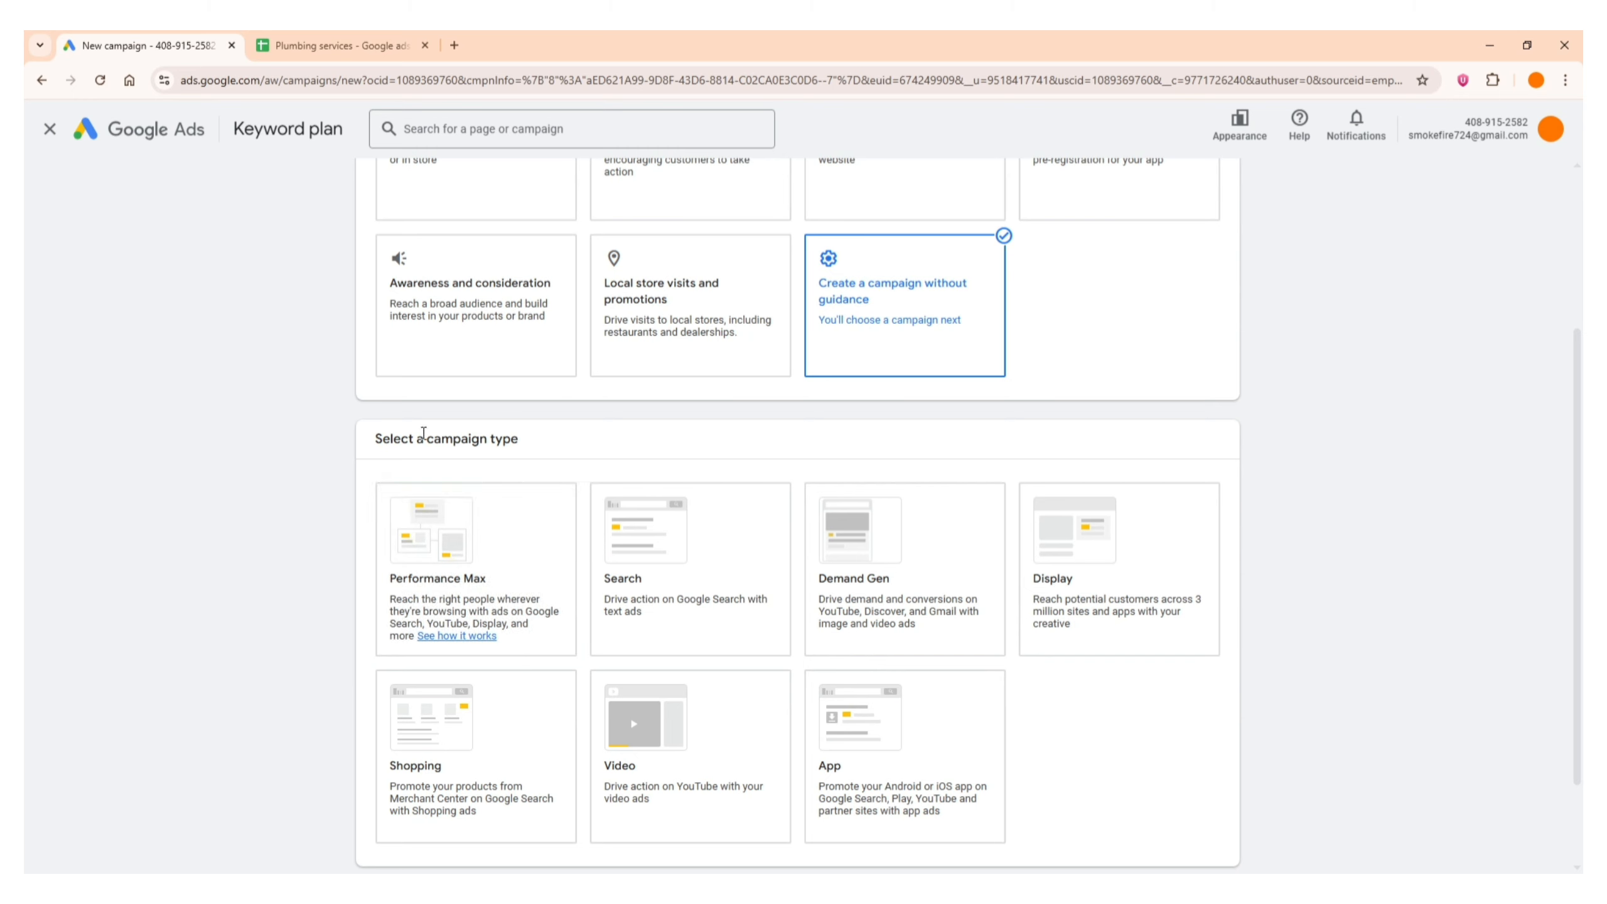
# Choose Search as the campaign type and continue with the account-default Sign-ups conversion goal
pyautogui.scroll(-2, 136, 467)
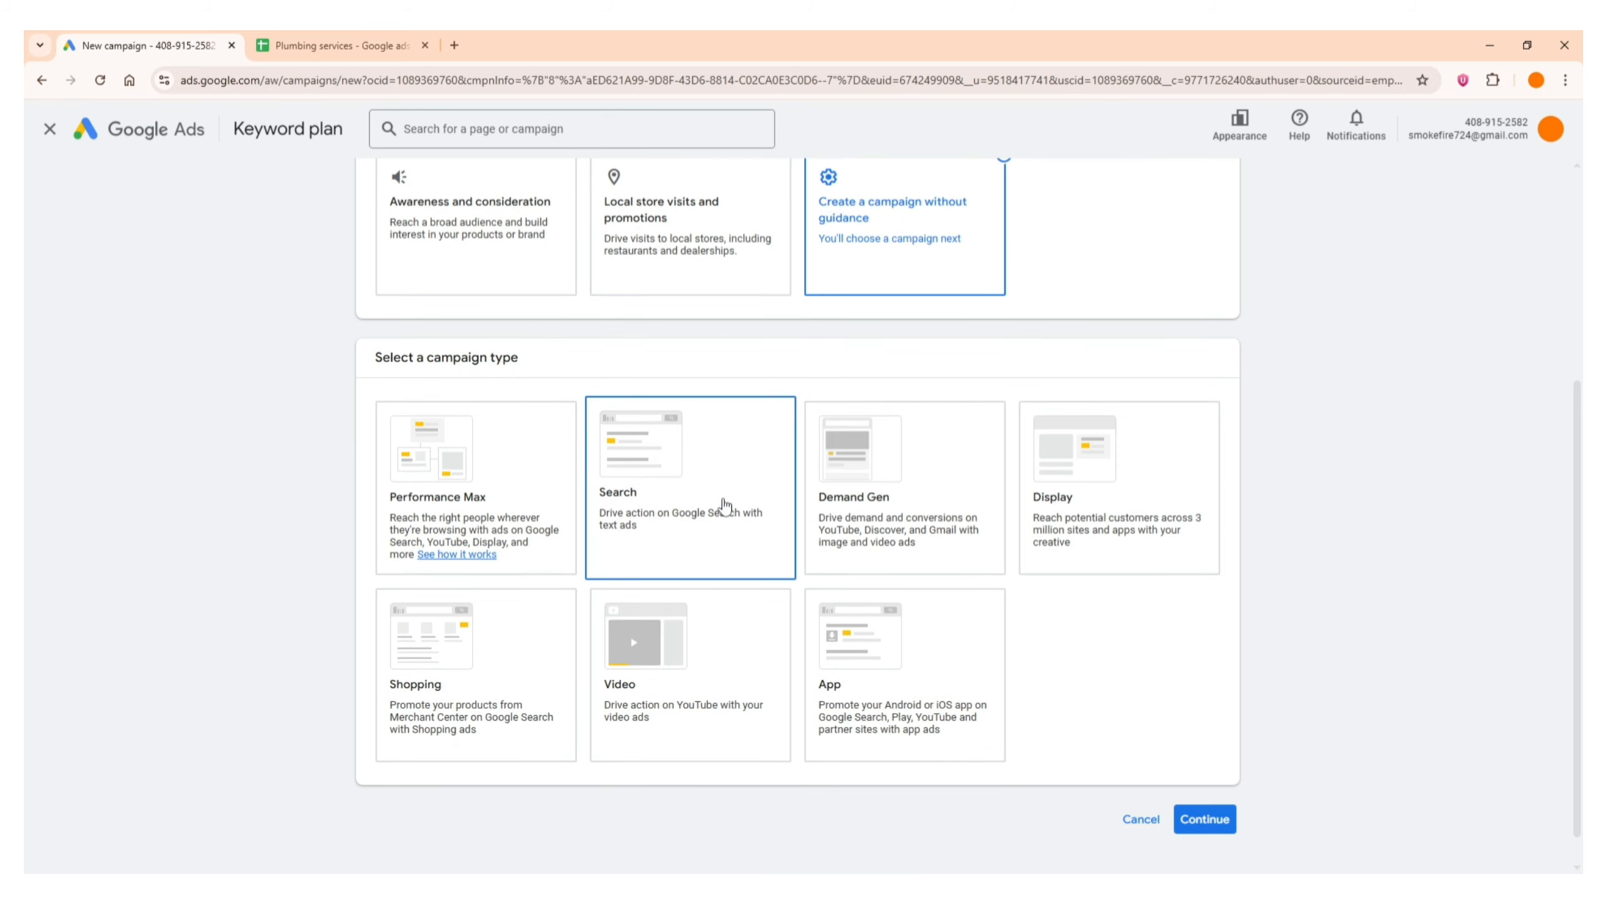
pyautogui.click(724, 505)
pyautogui.scroll(-4, 79, 453)
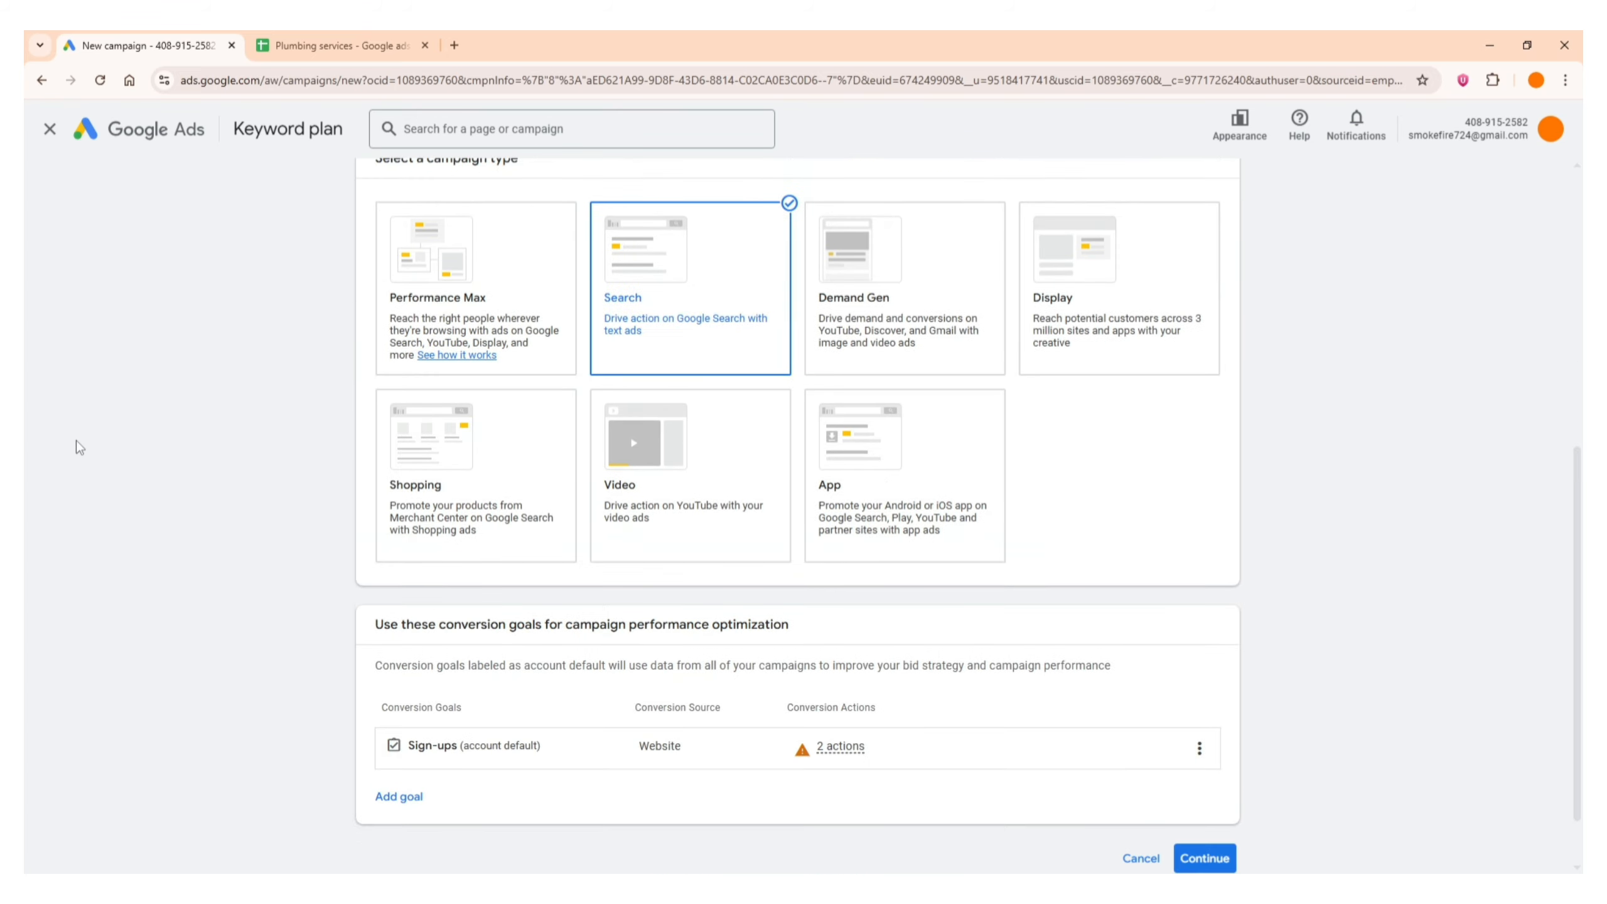
pyautogui.scroll(-2, 79, 448)
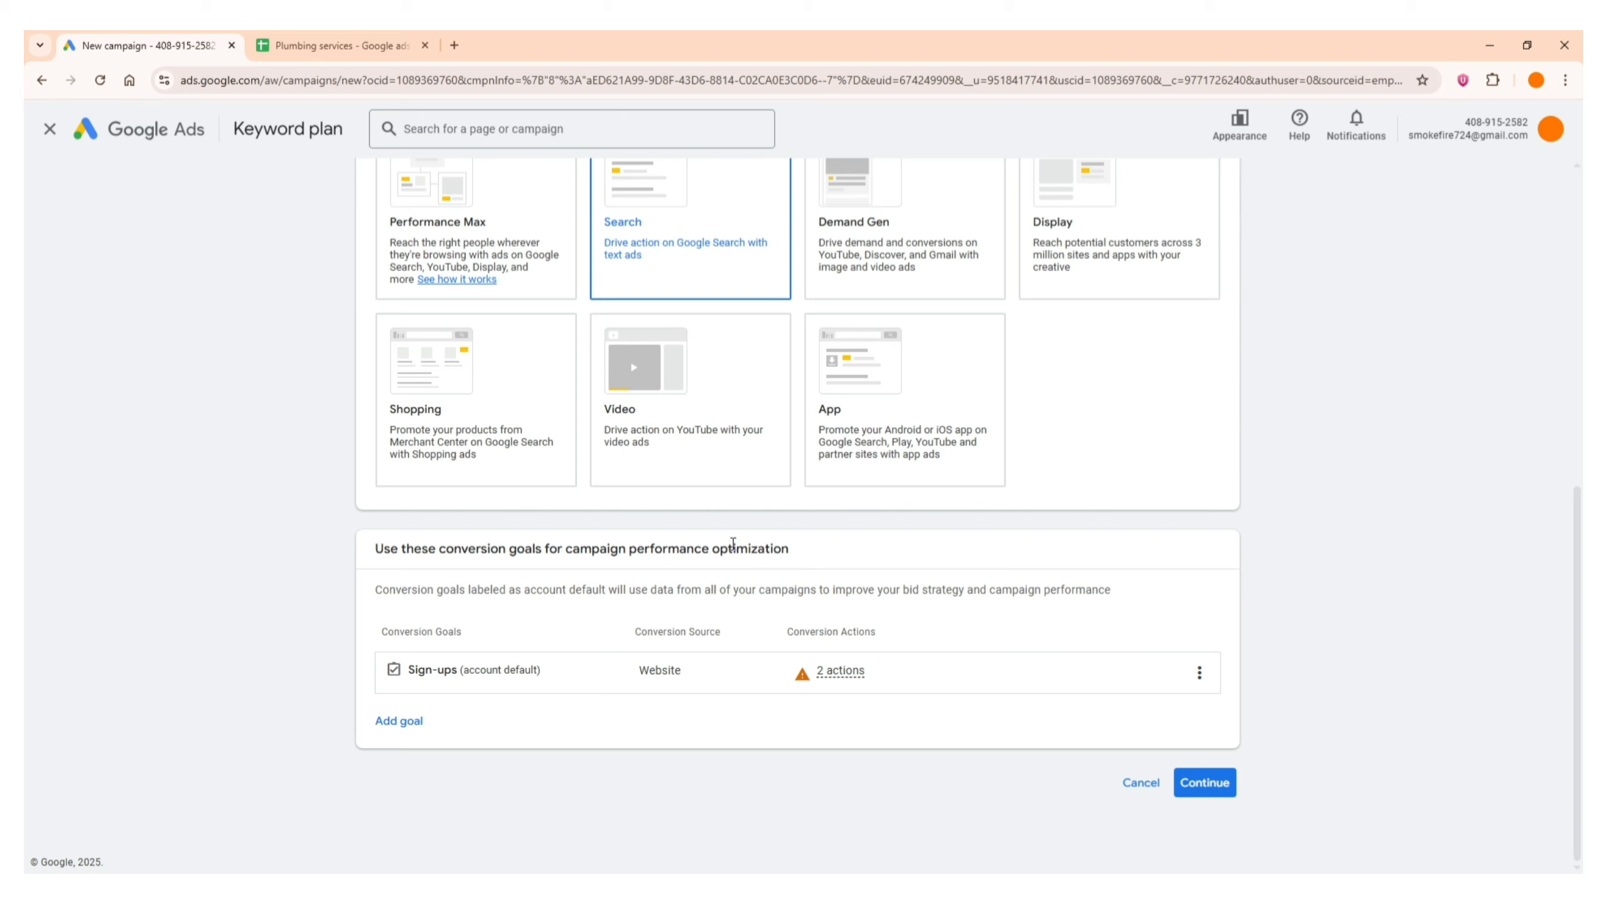
pyautogui.tripleClick(733, 543)
pyautogui.click(58, 627)
pyautogui.click(1204, 783)
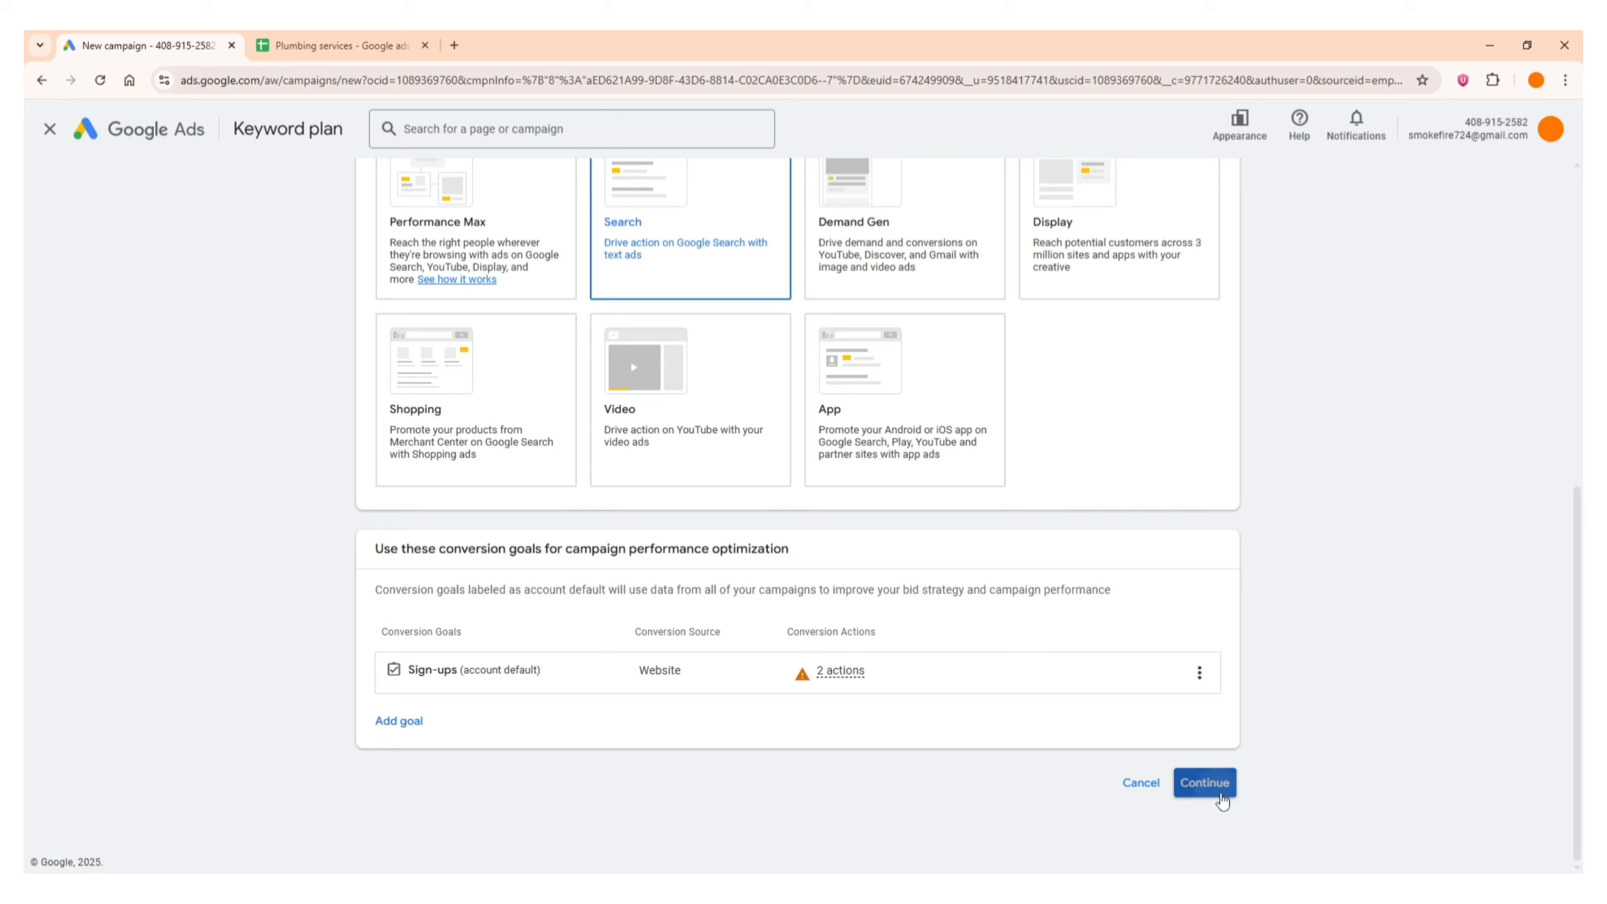
pyautogui.scroll(-2, 210, 765)
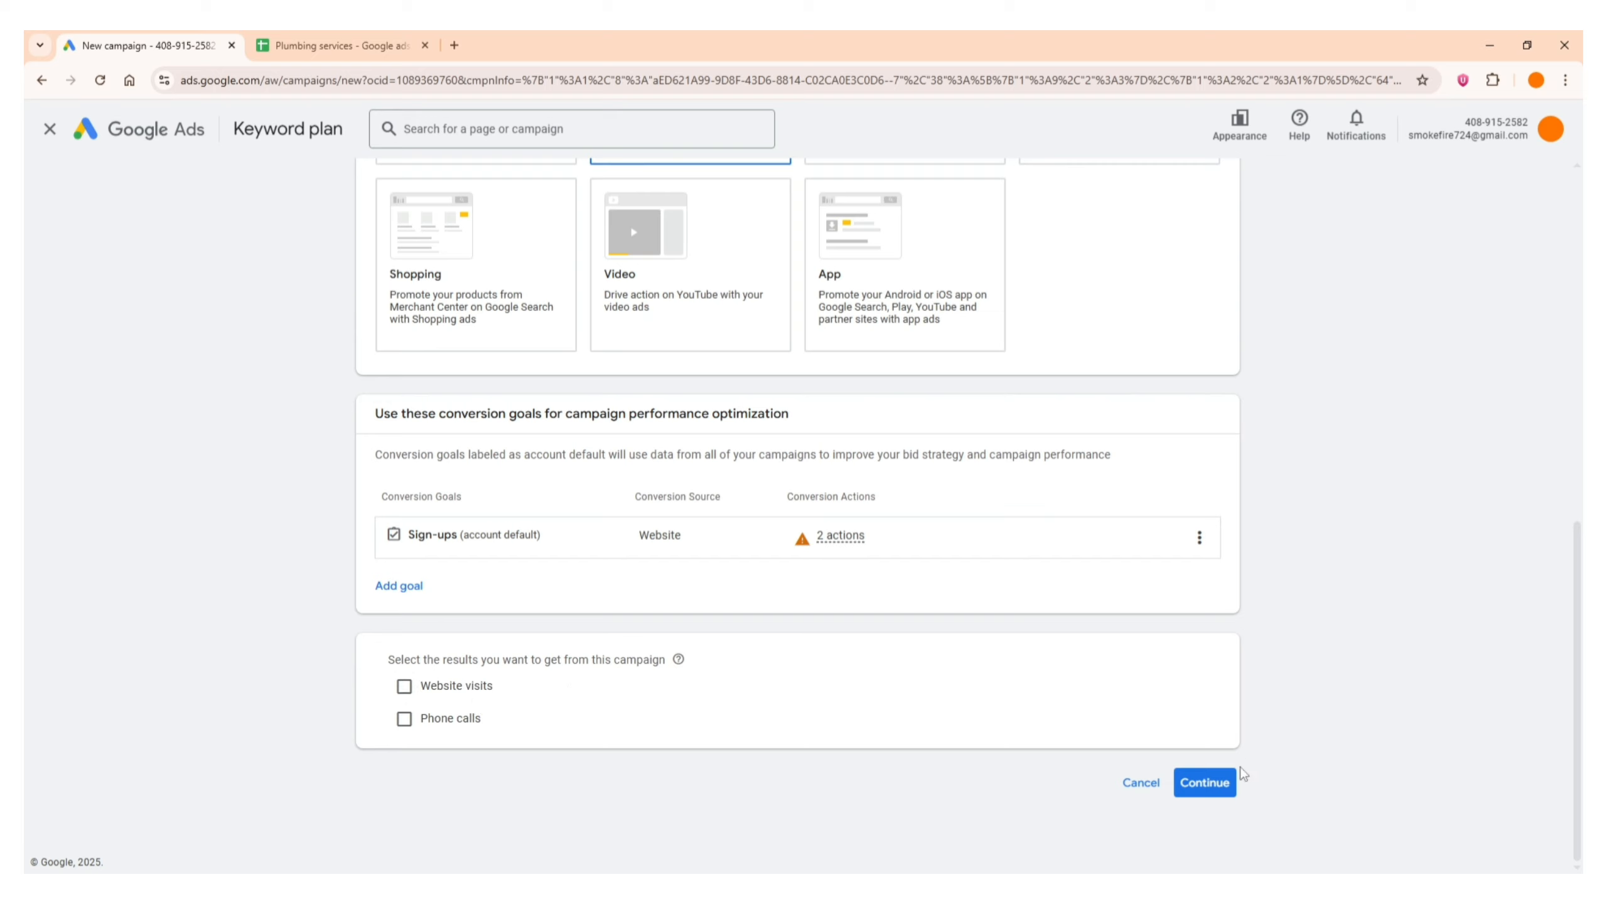
pyautogui.click(1200, 782)
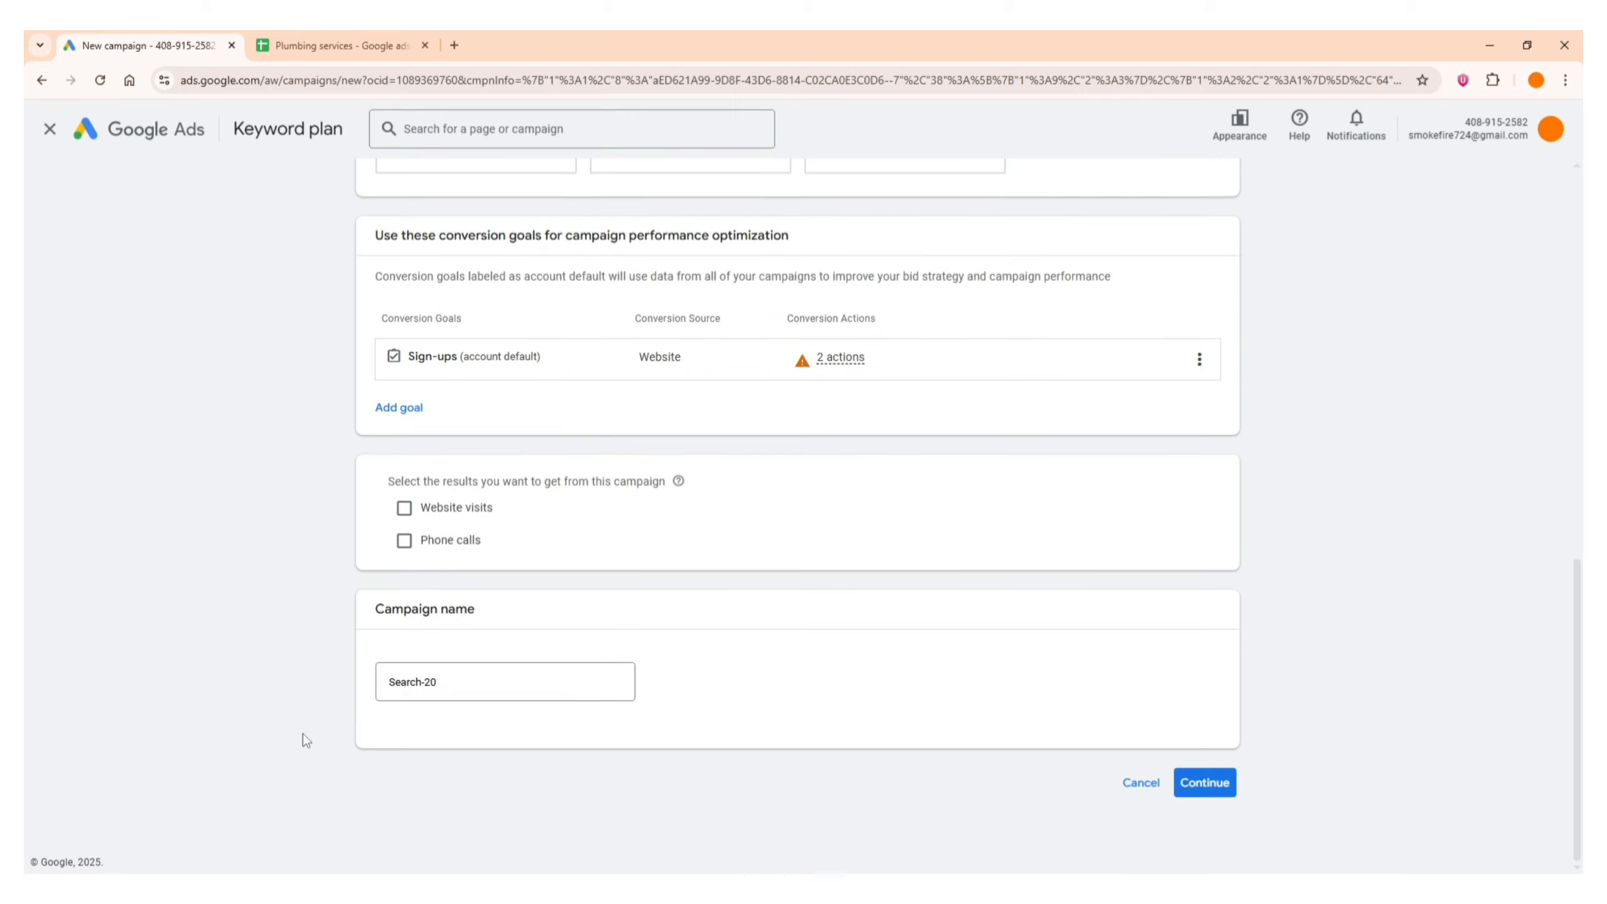
# Name the campaign "Plumbing N" and start it as a new campaign instead of resuming a saved draft
pyautogui.tripleClick(533, 678)
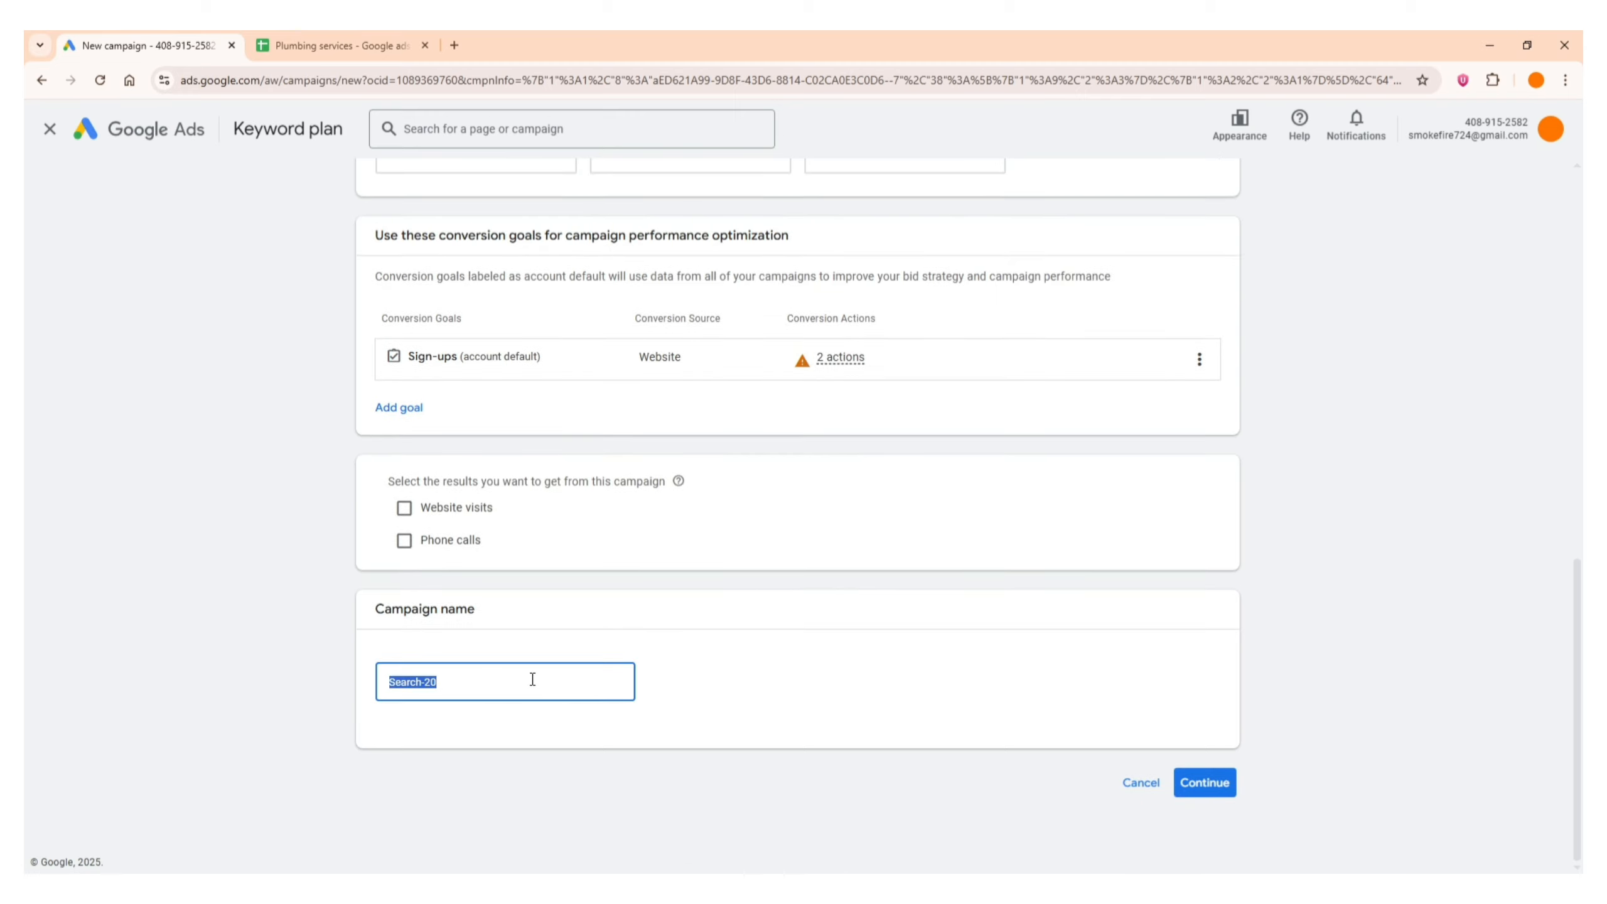
pyautogui.write('N')
pyautogui.write('u')
pyautogui.press('BackSpace')
pyautogui.write('umibng')
pyautogui.press('BackSpace')
pyautogui.press('BackSpace')
pyautogui.press('BackSpace')
pyautogui.write('bing N')
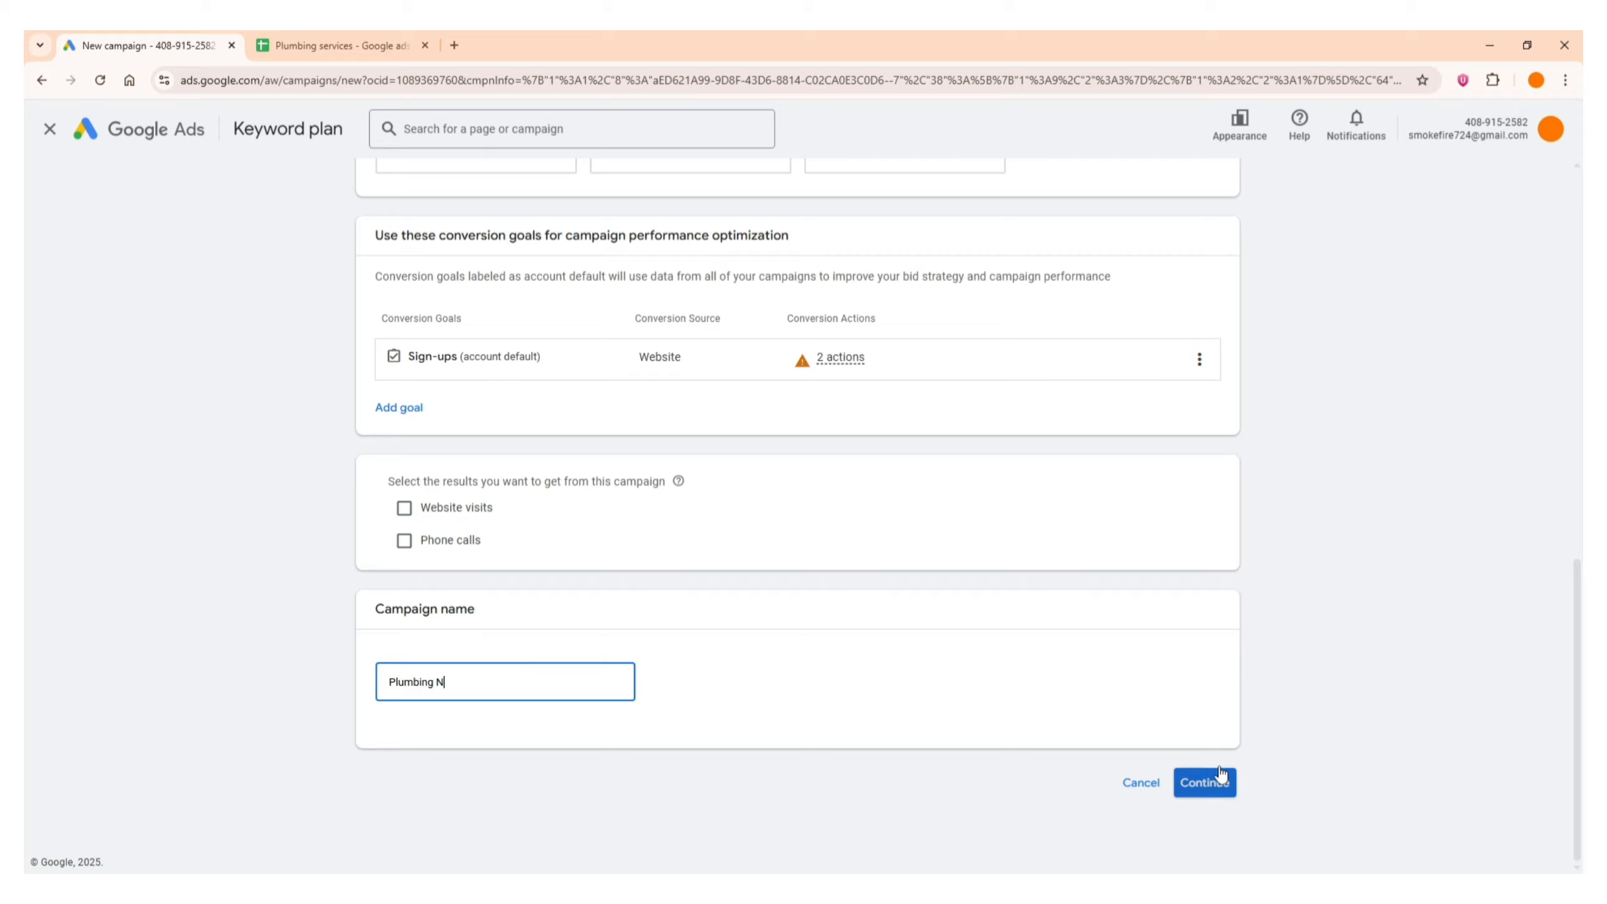
pyautogui.click(1204, 784)
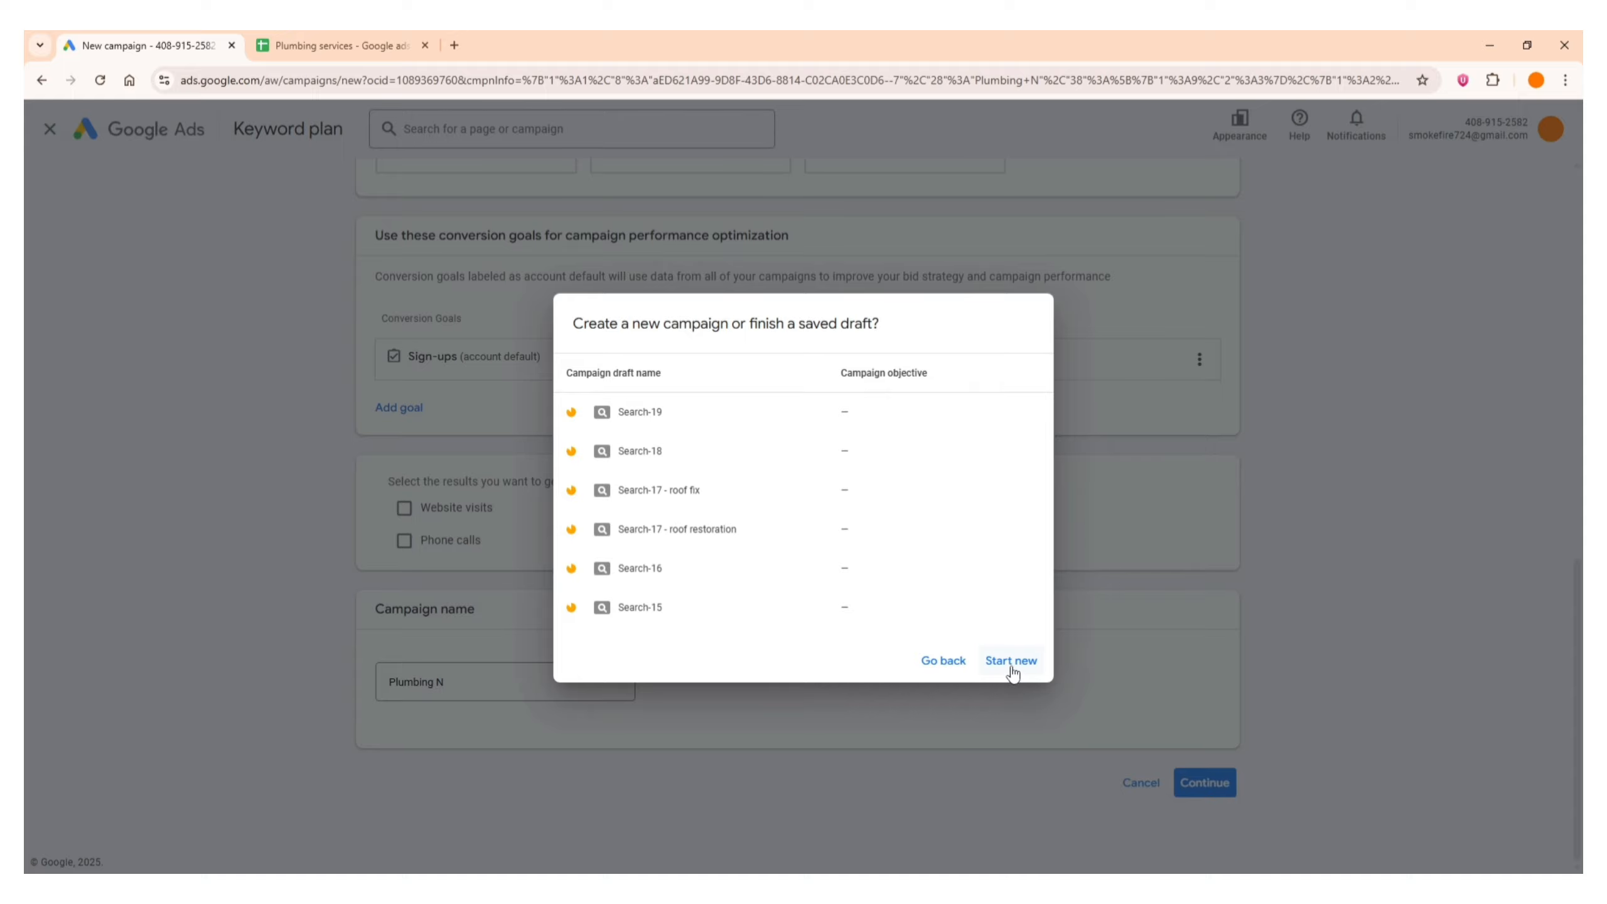
pyautogui.click(1011, 661)
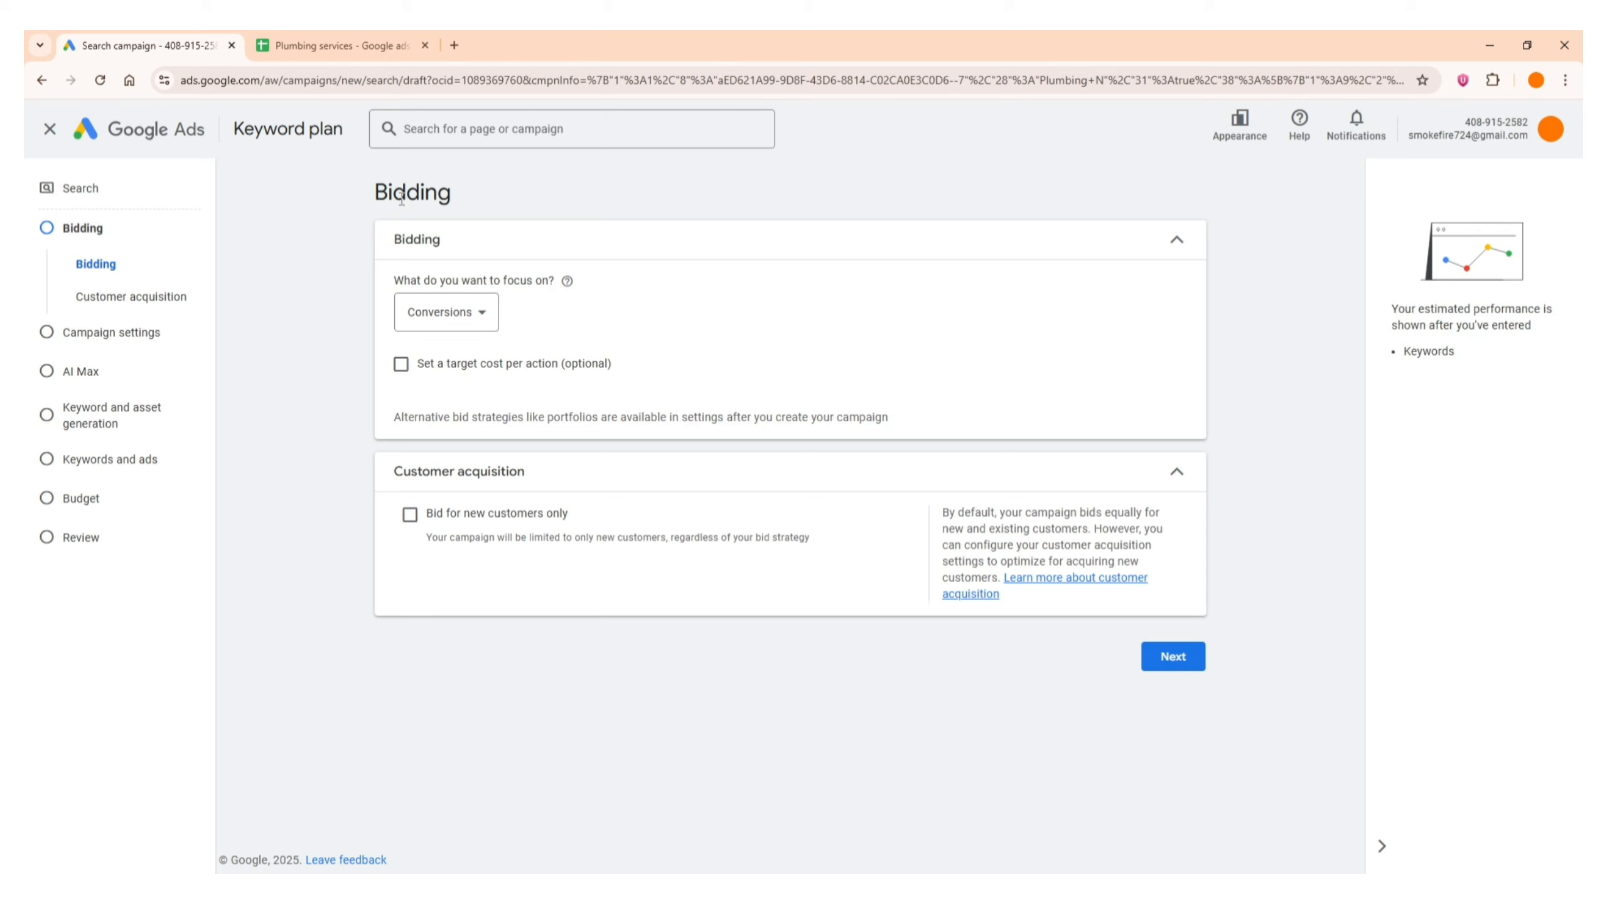
# Set the bidding focus to Clicks and proceed to the campaign settings
pyautogui.click(408, 317)
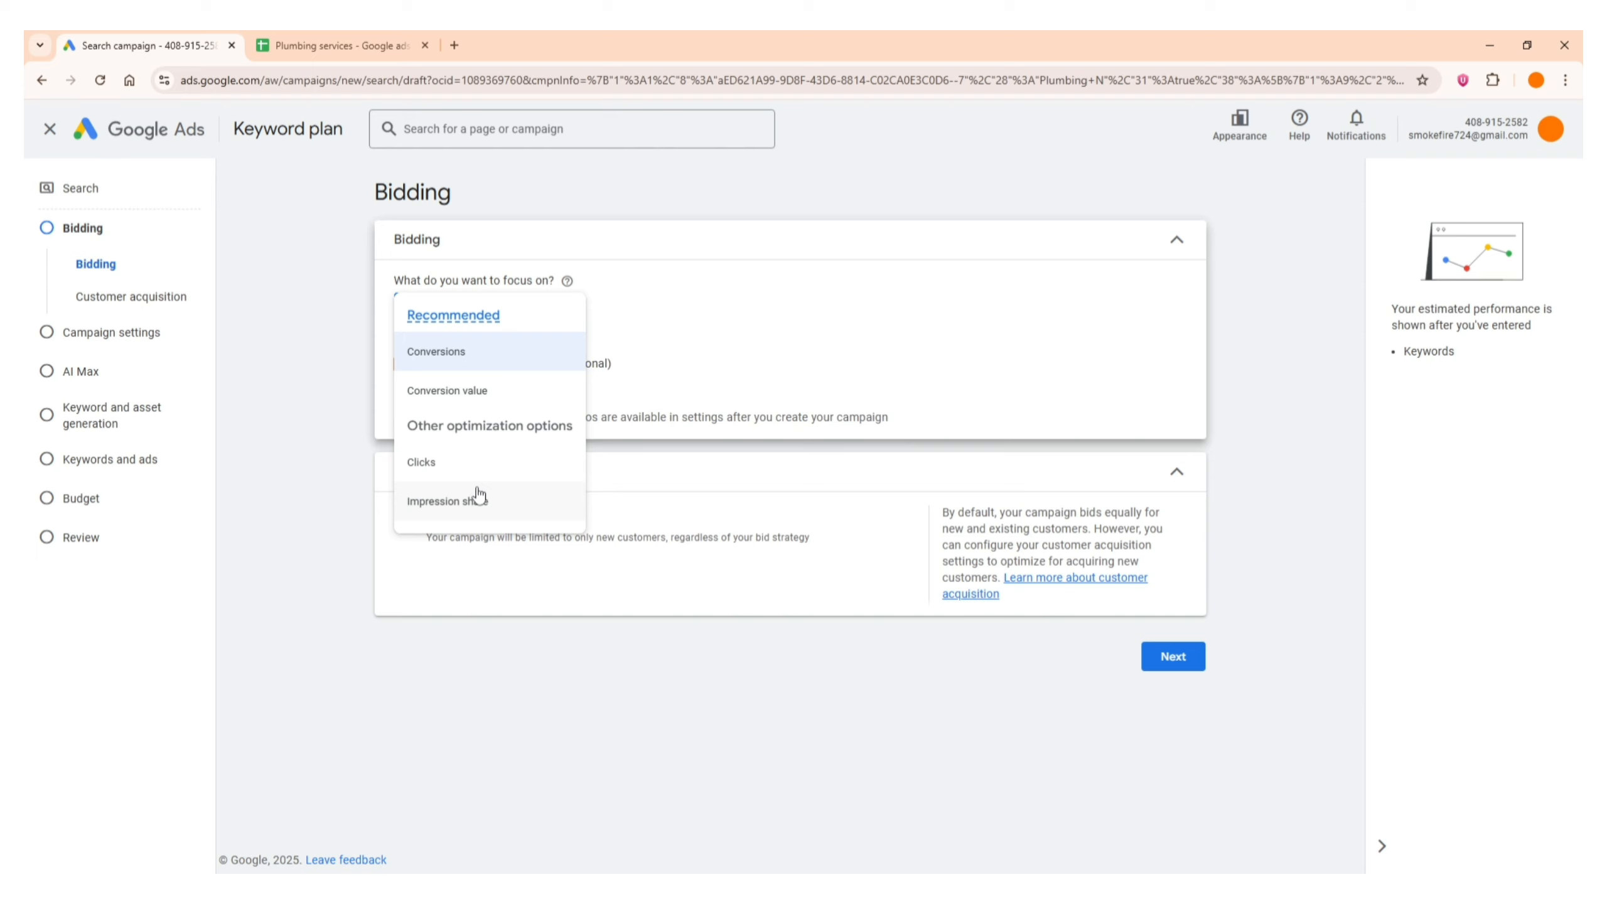
pyautogui.click(412, 471)
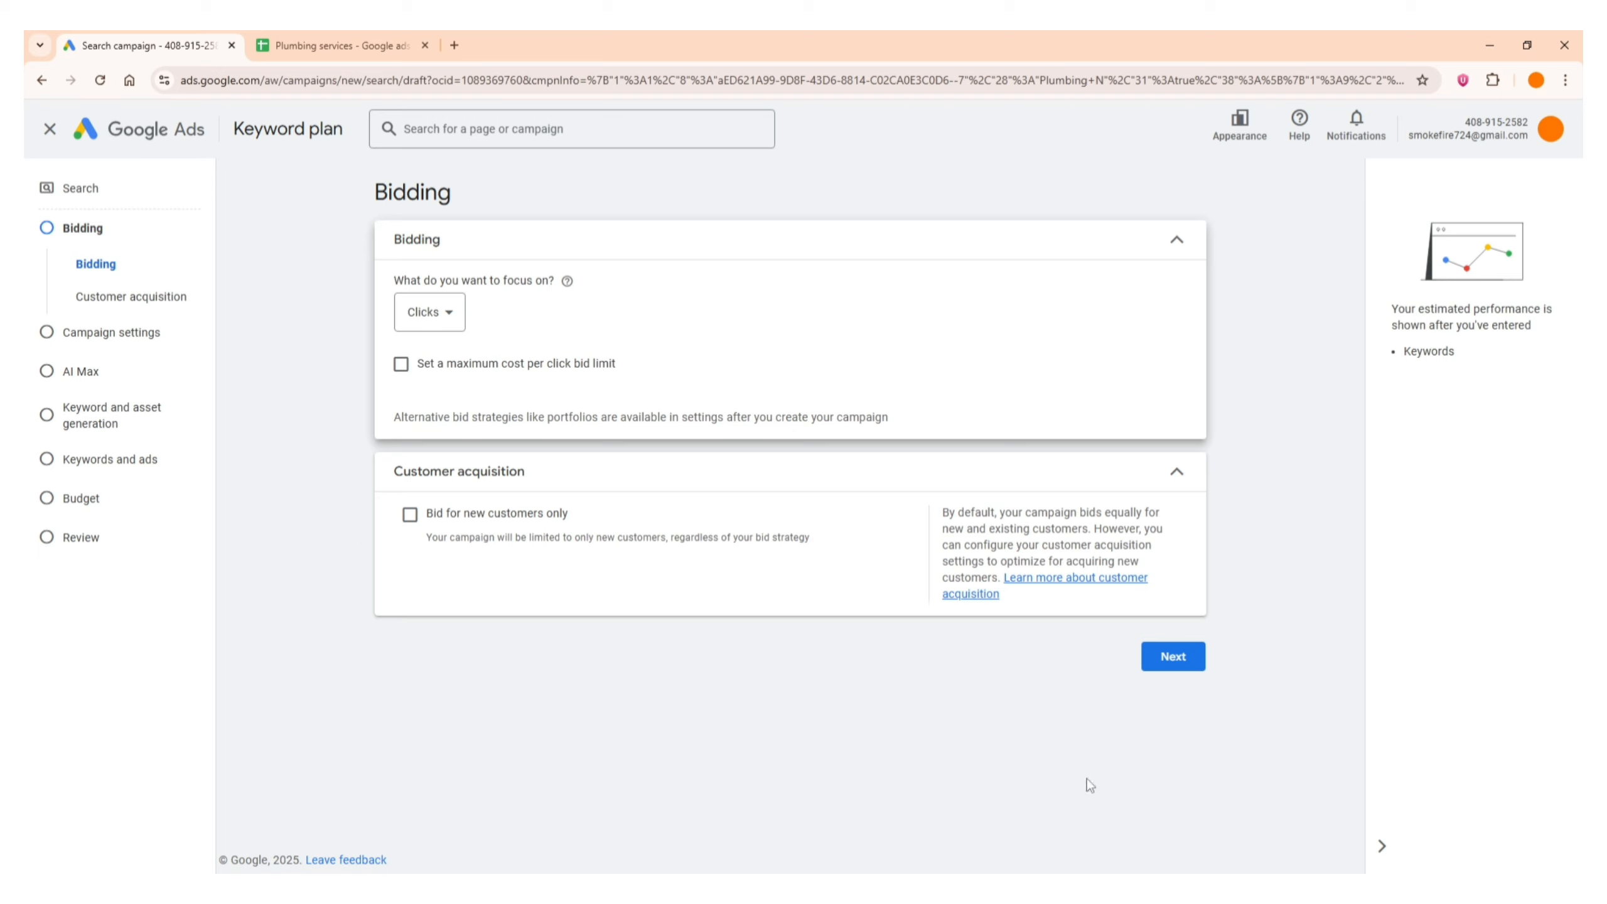
pyautogui.click(1173, 658)
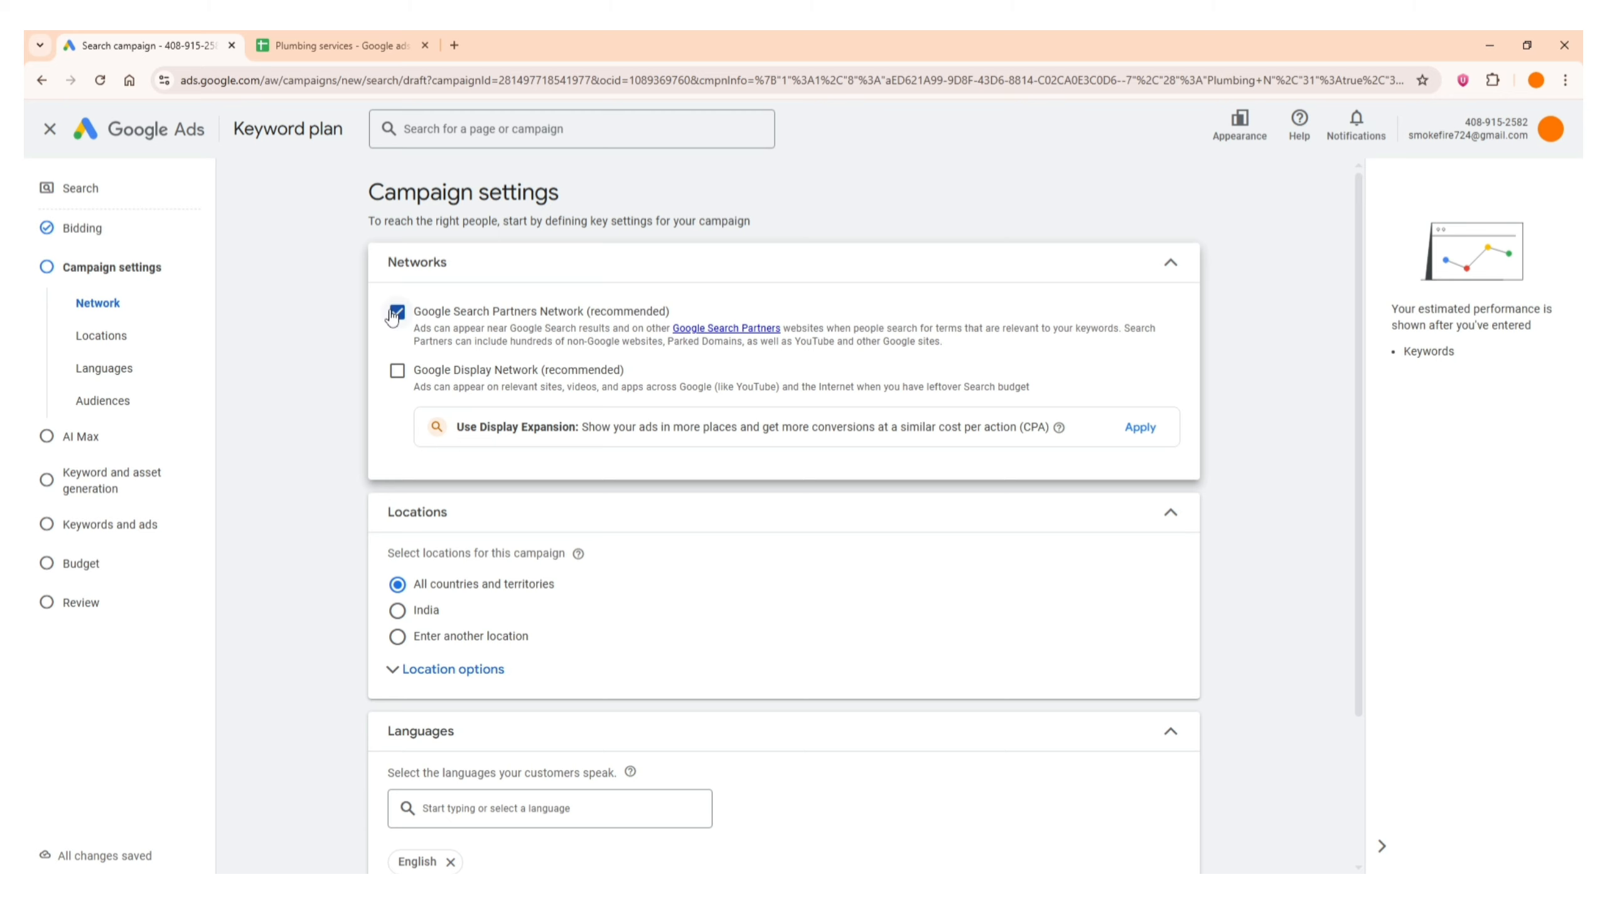
# Exclude the Google Search Partners Network from the campaign and collapse the network settings
pyautogui.click(396, 312)
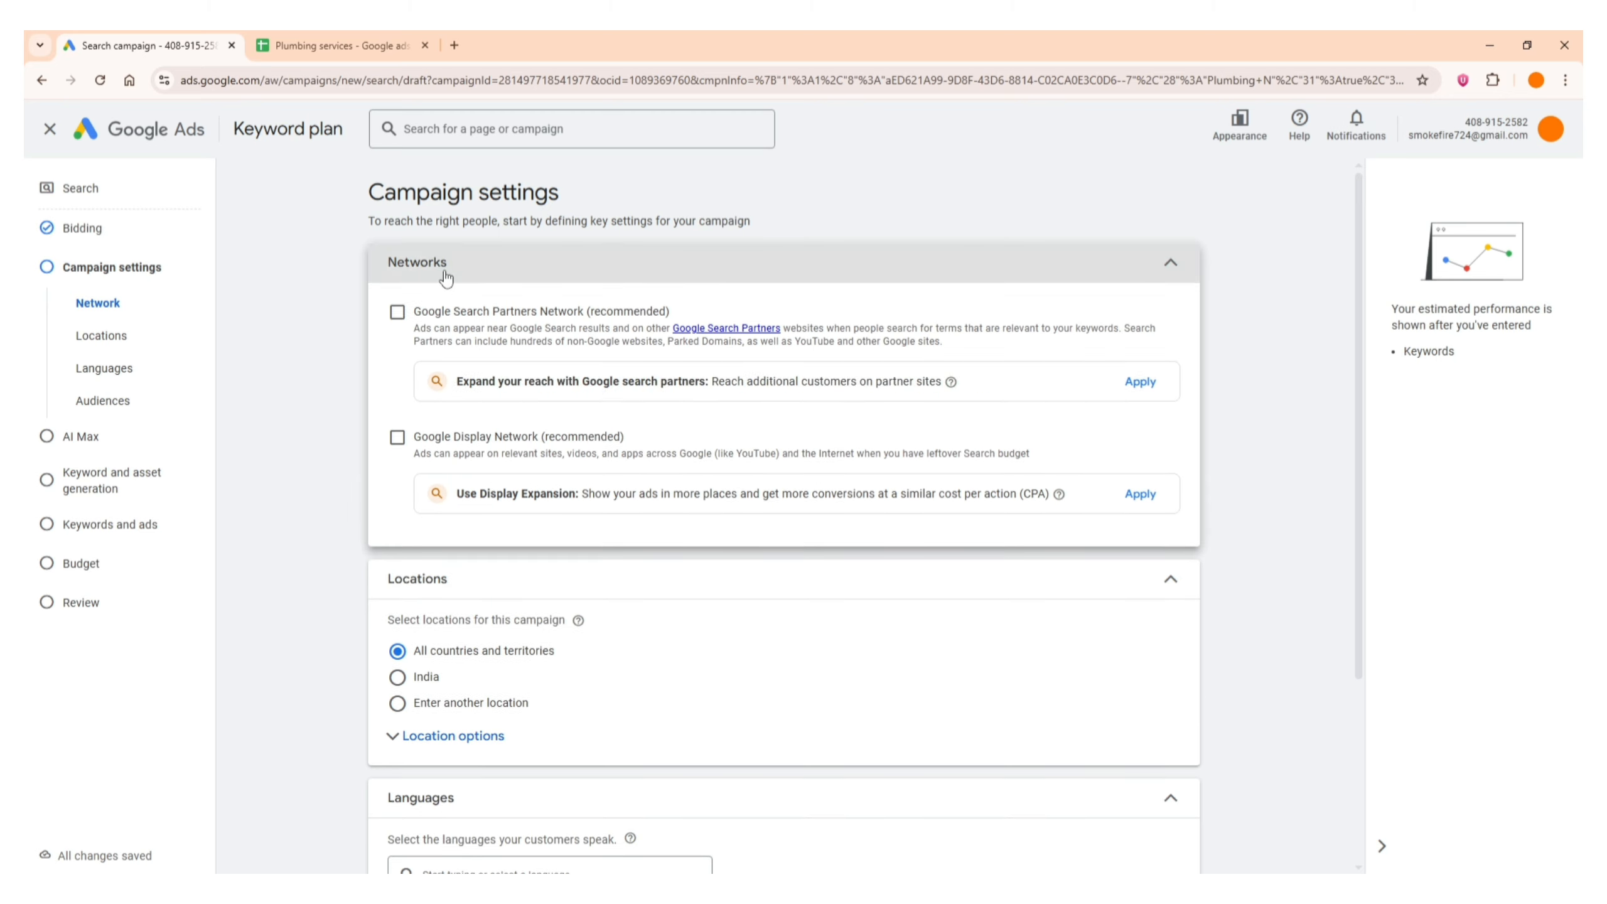
pyautogui.click(456, 262)
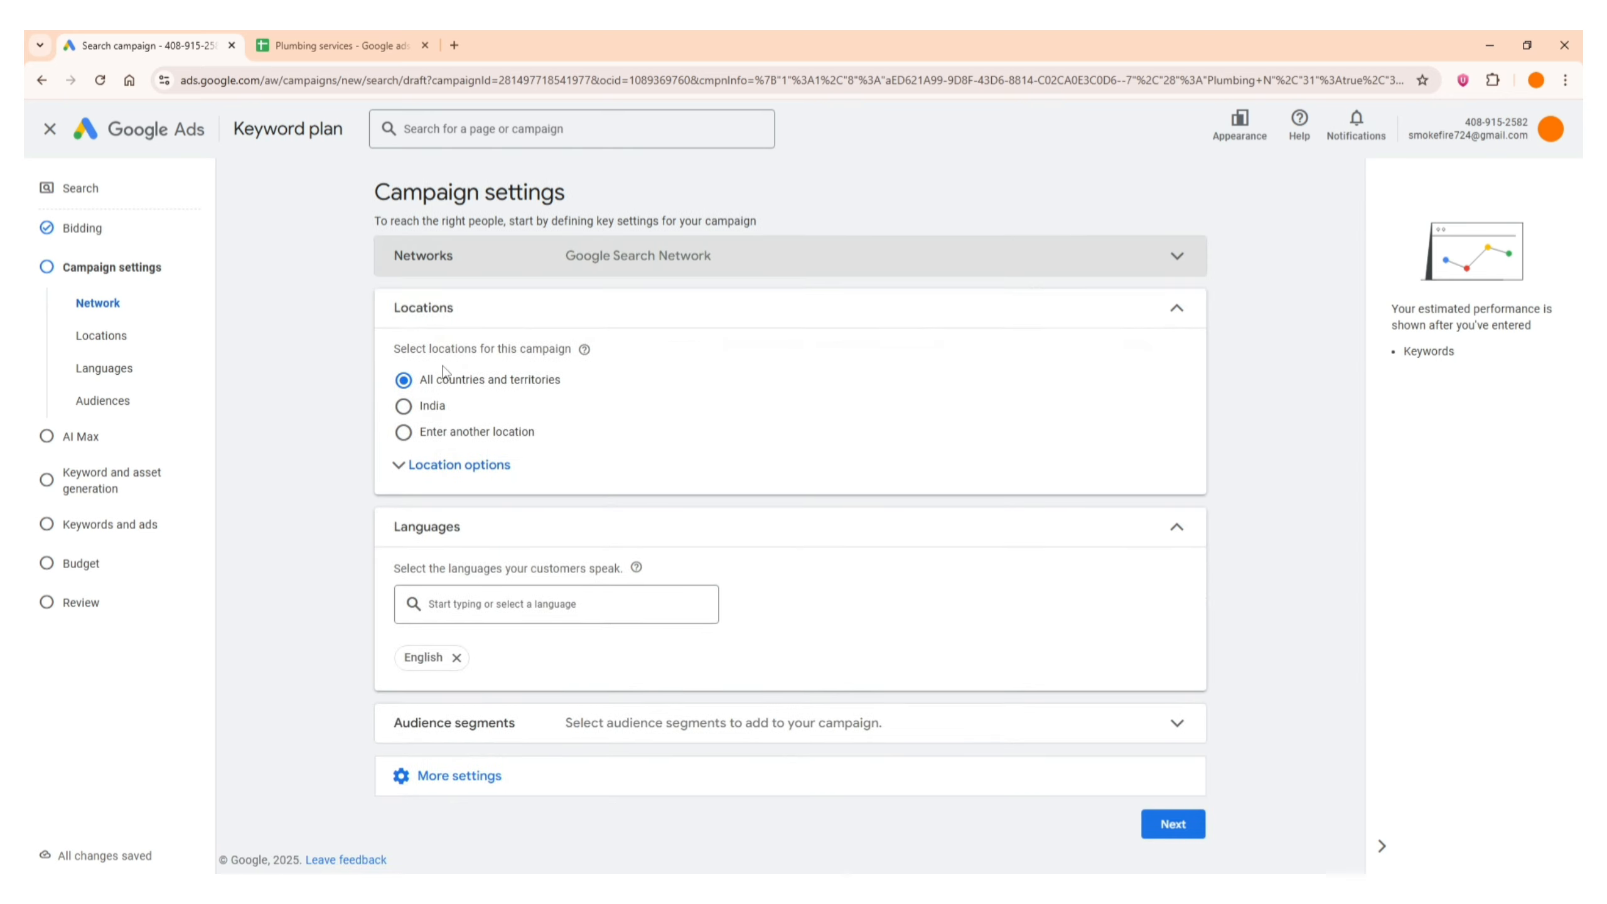
# Use the advanced location search to include the city of Melbourne, Victoria, Australia and save it as the campaign's target location
pyautogui.click(508, 468)
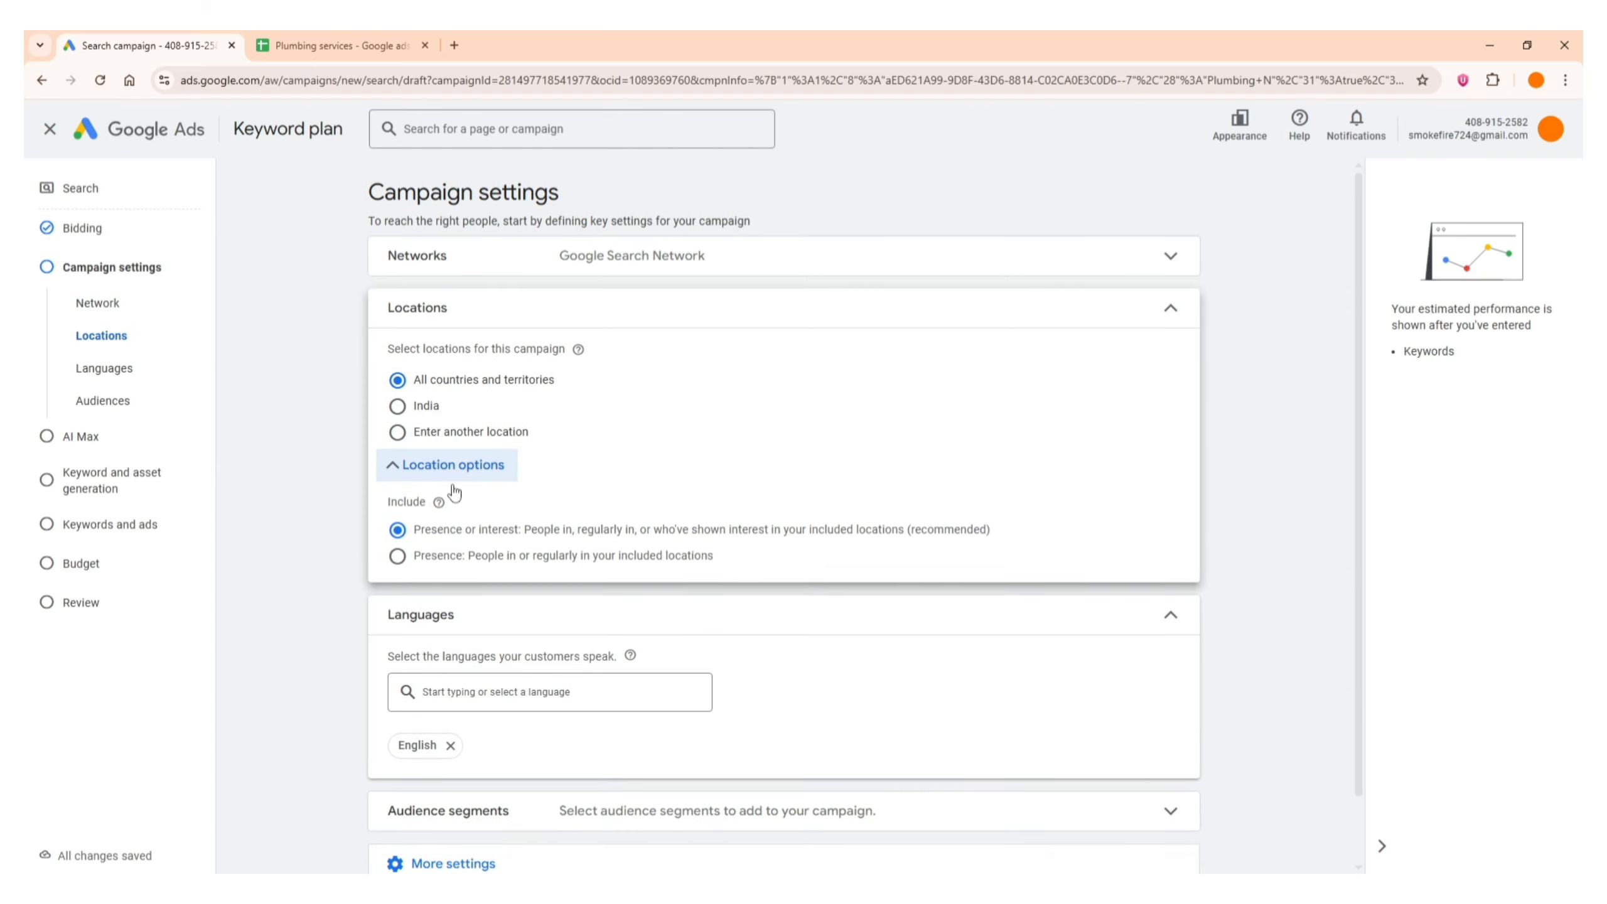
pyautogui.click(451, 437)
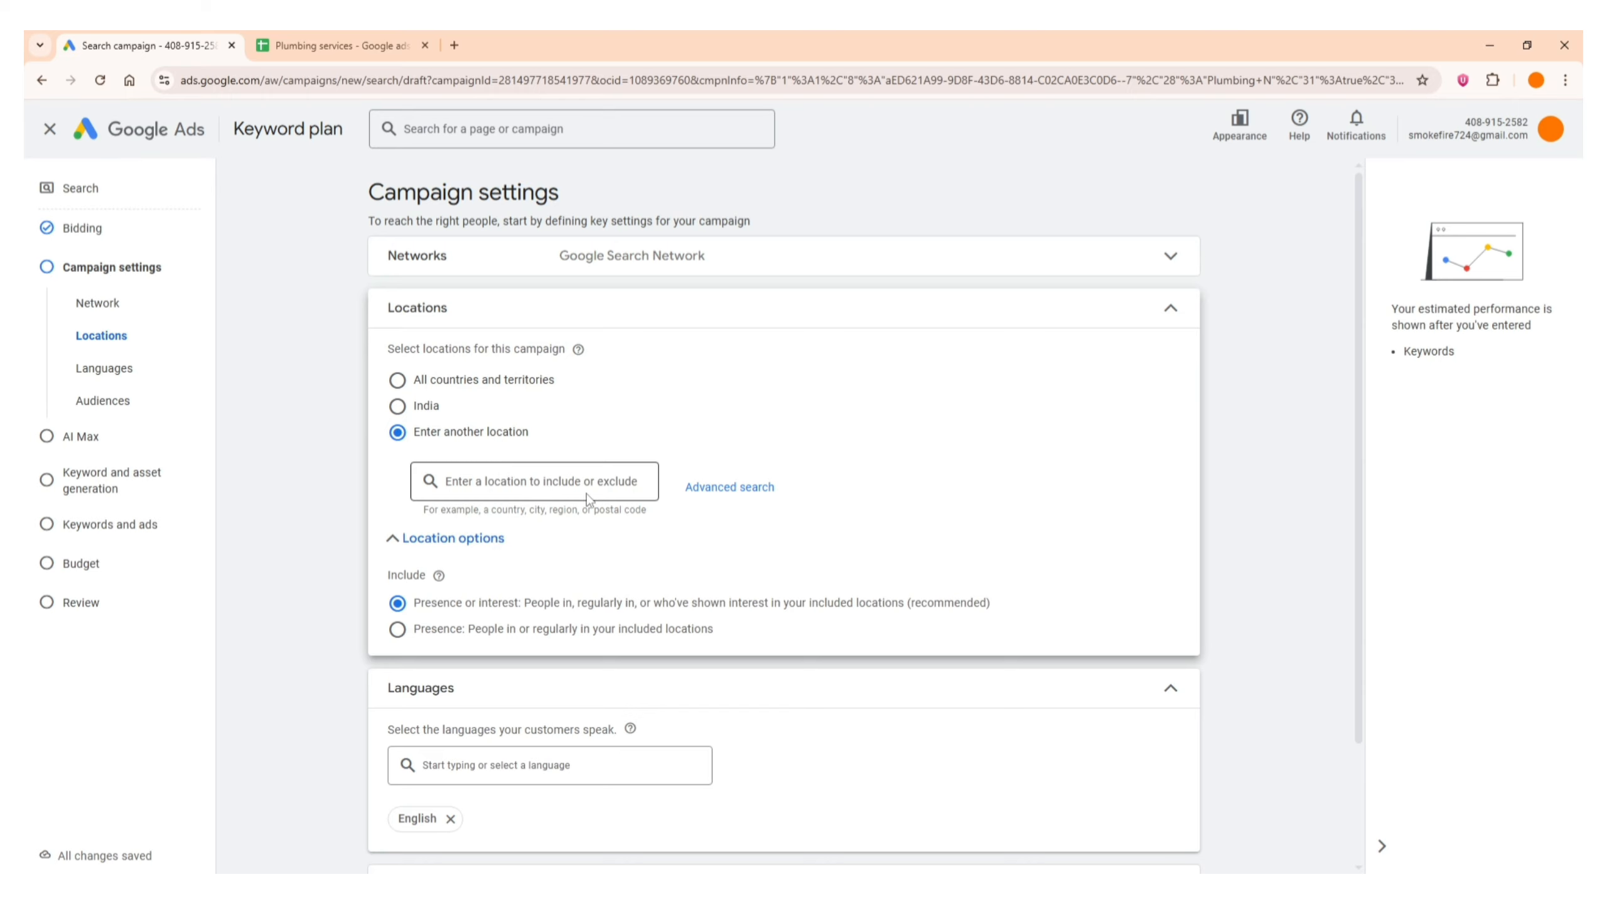
pyautogui.click(741, 500)
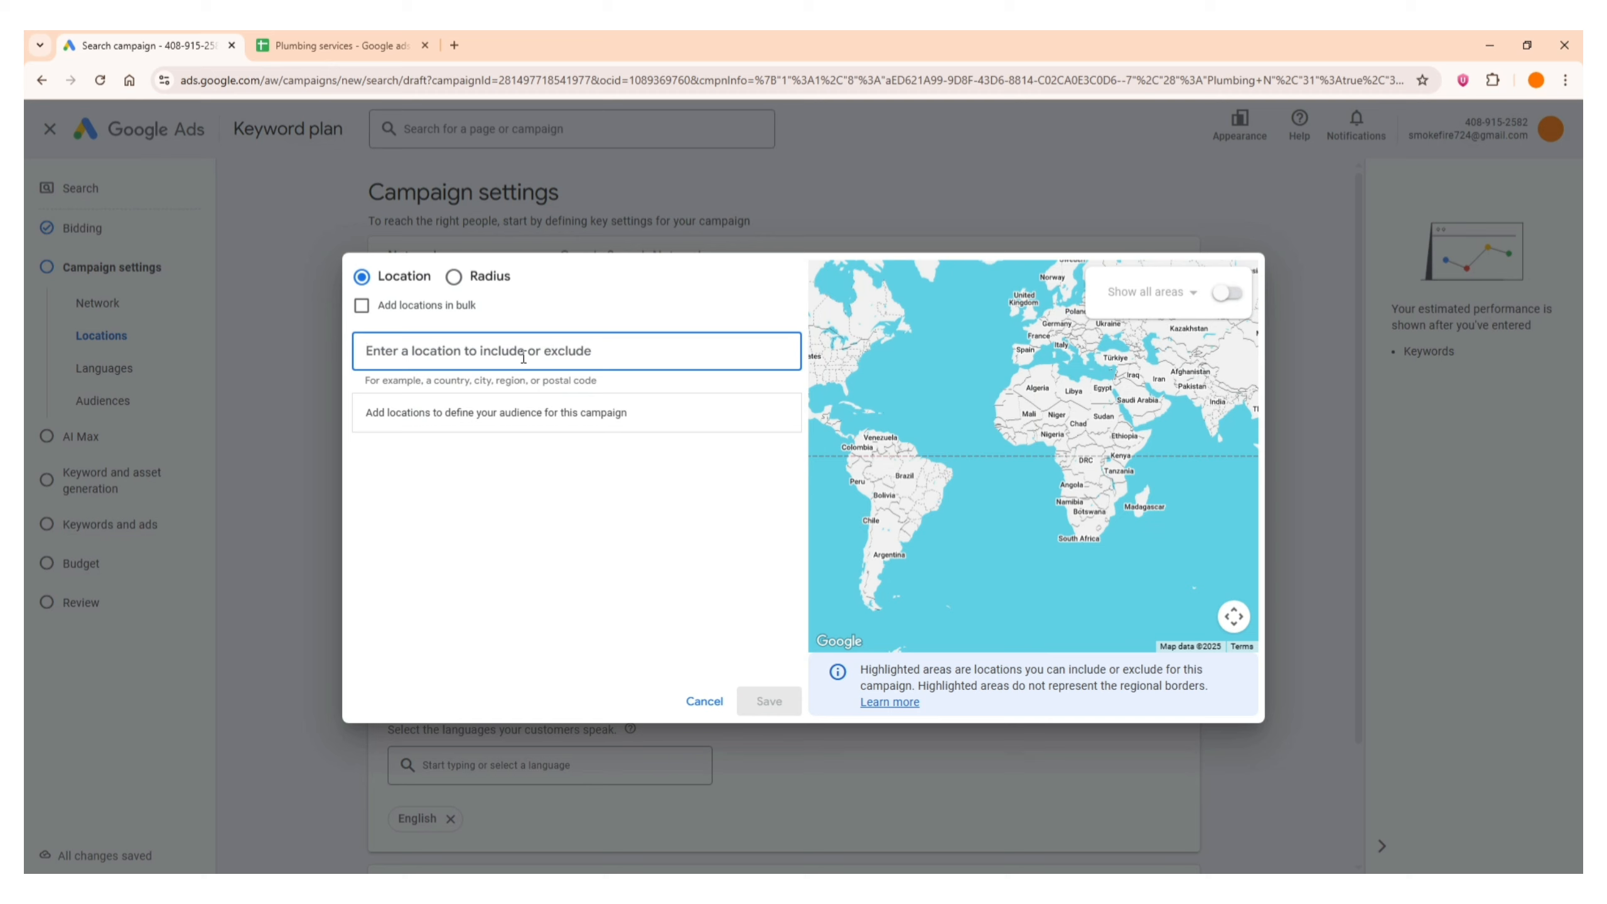
pyautogui.write('melbo')
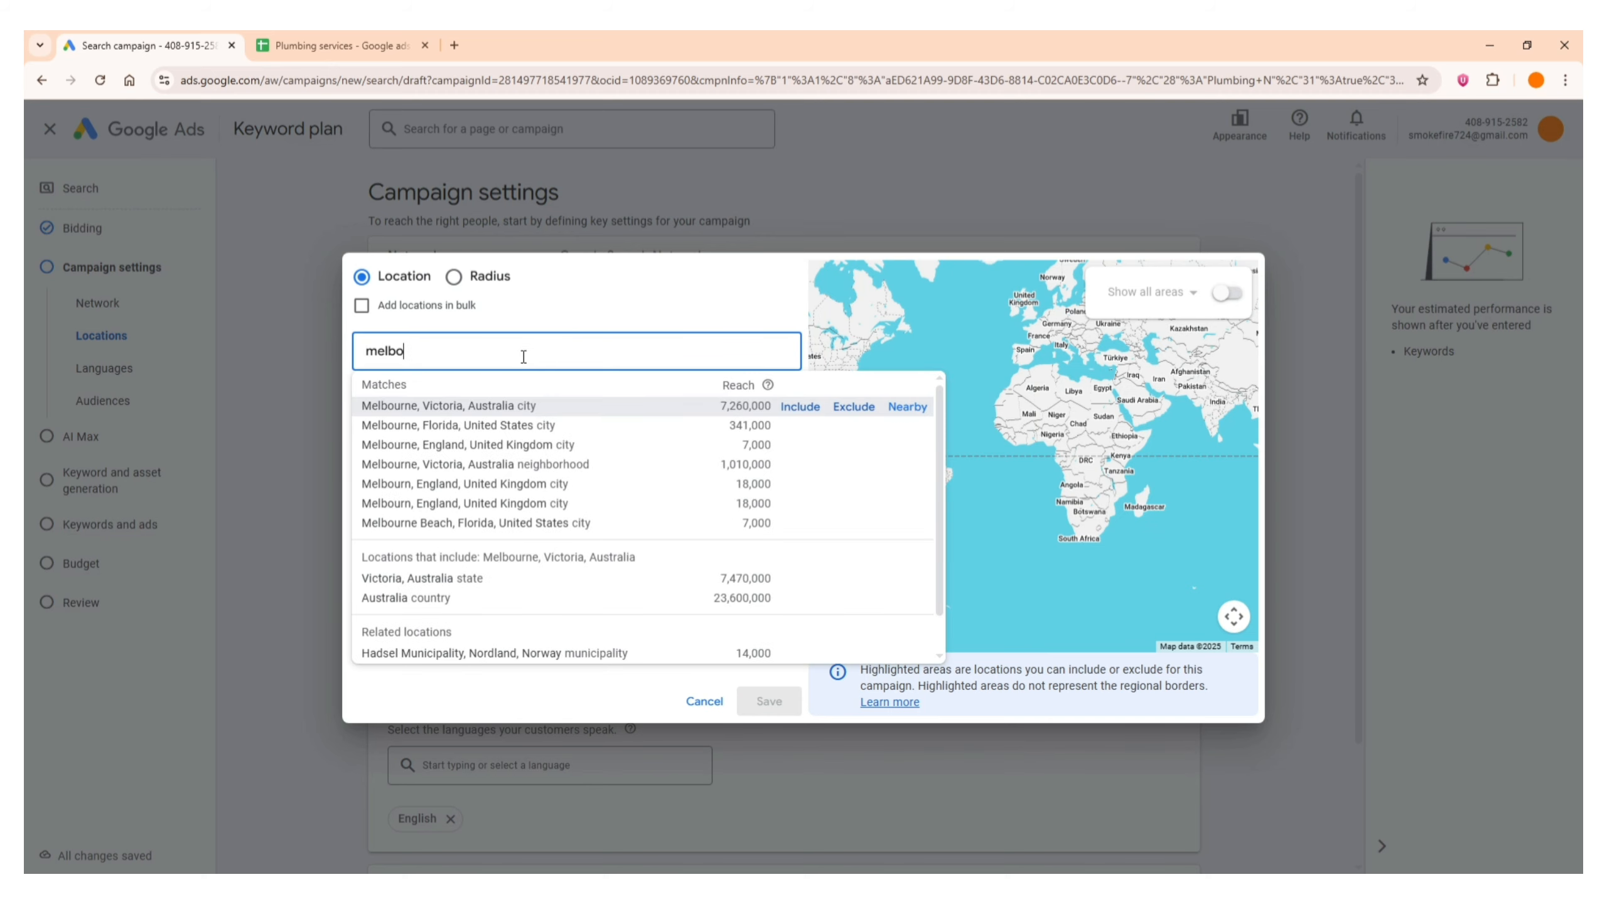
pyautogui.write('u')
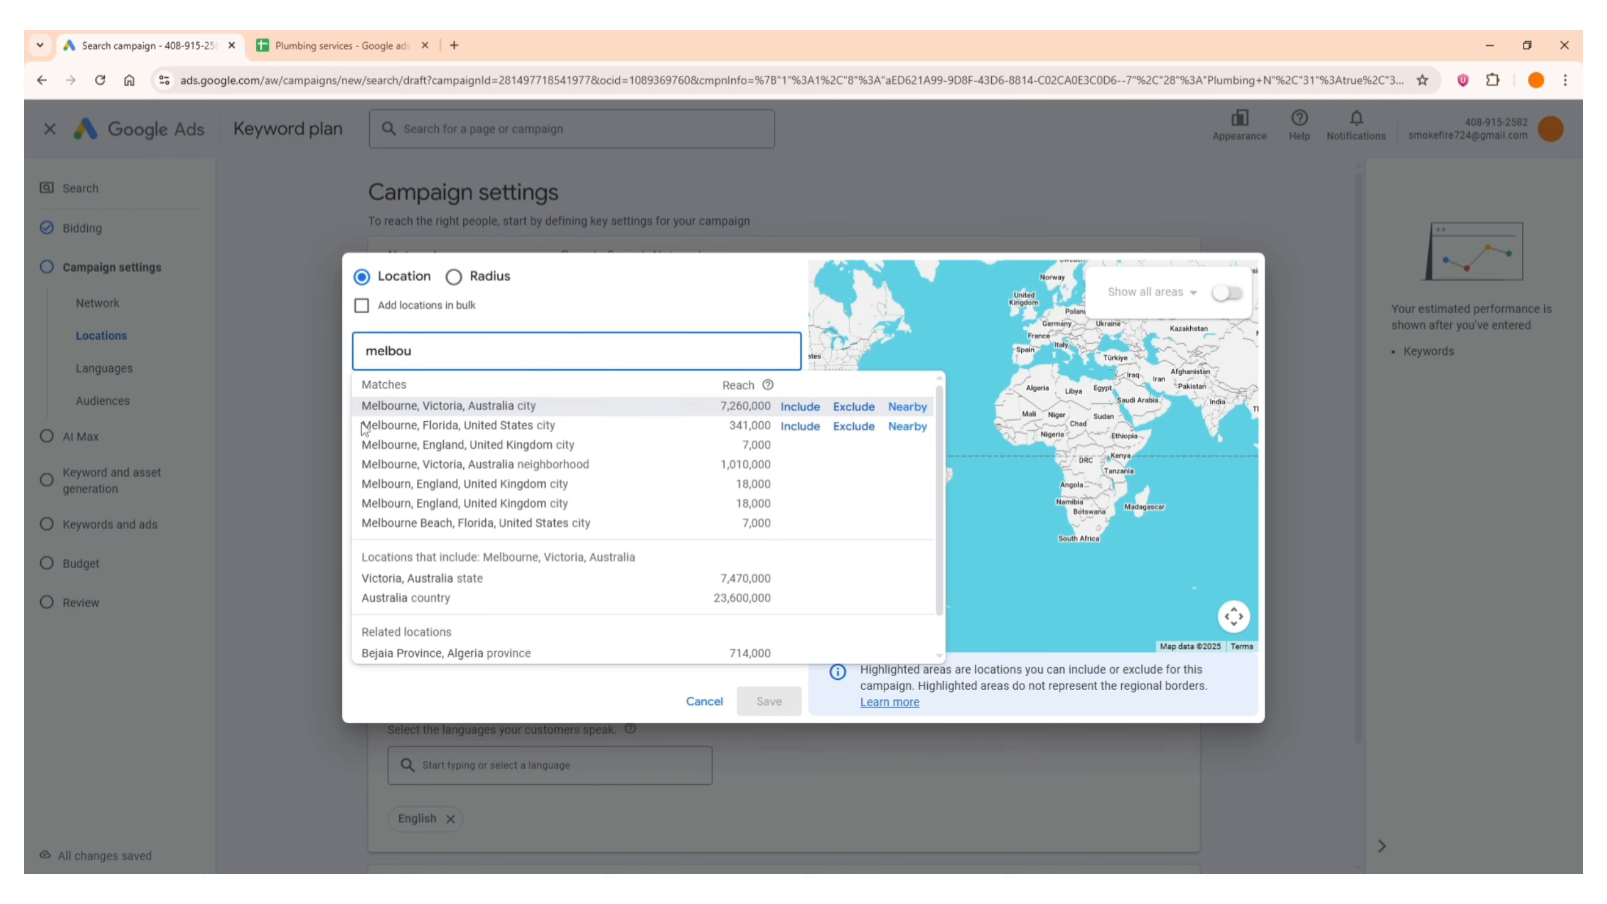
pyautogui.click(801, 407)
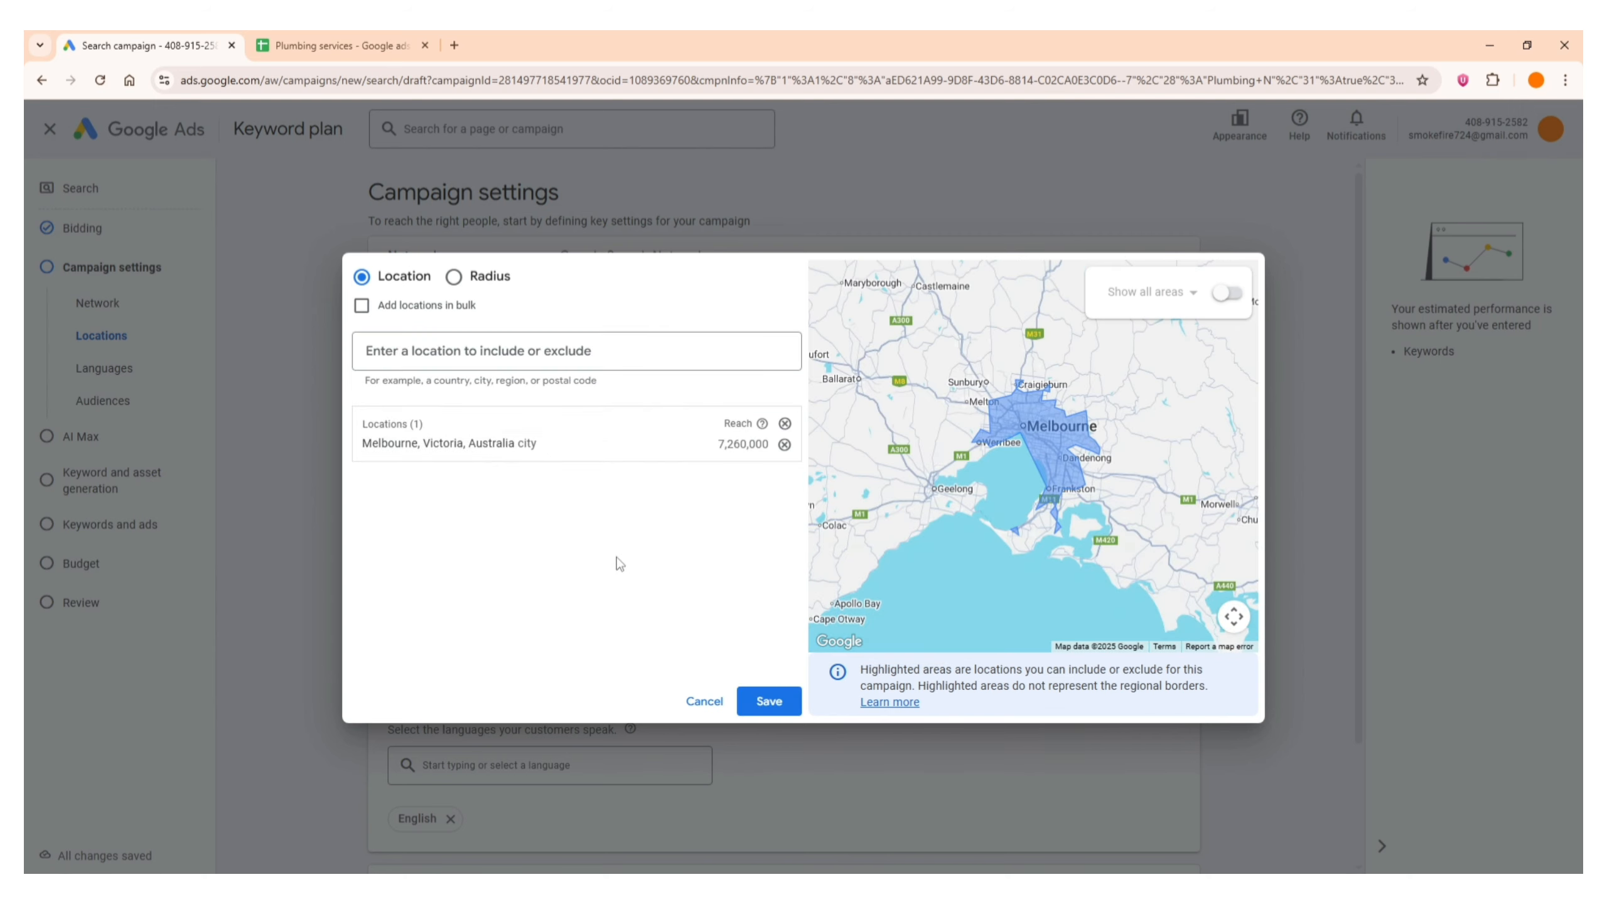
pyautogui.click(767, 701)
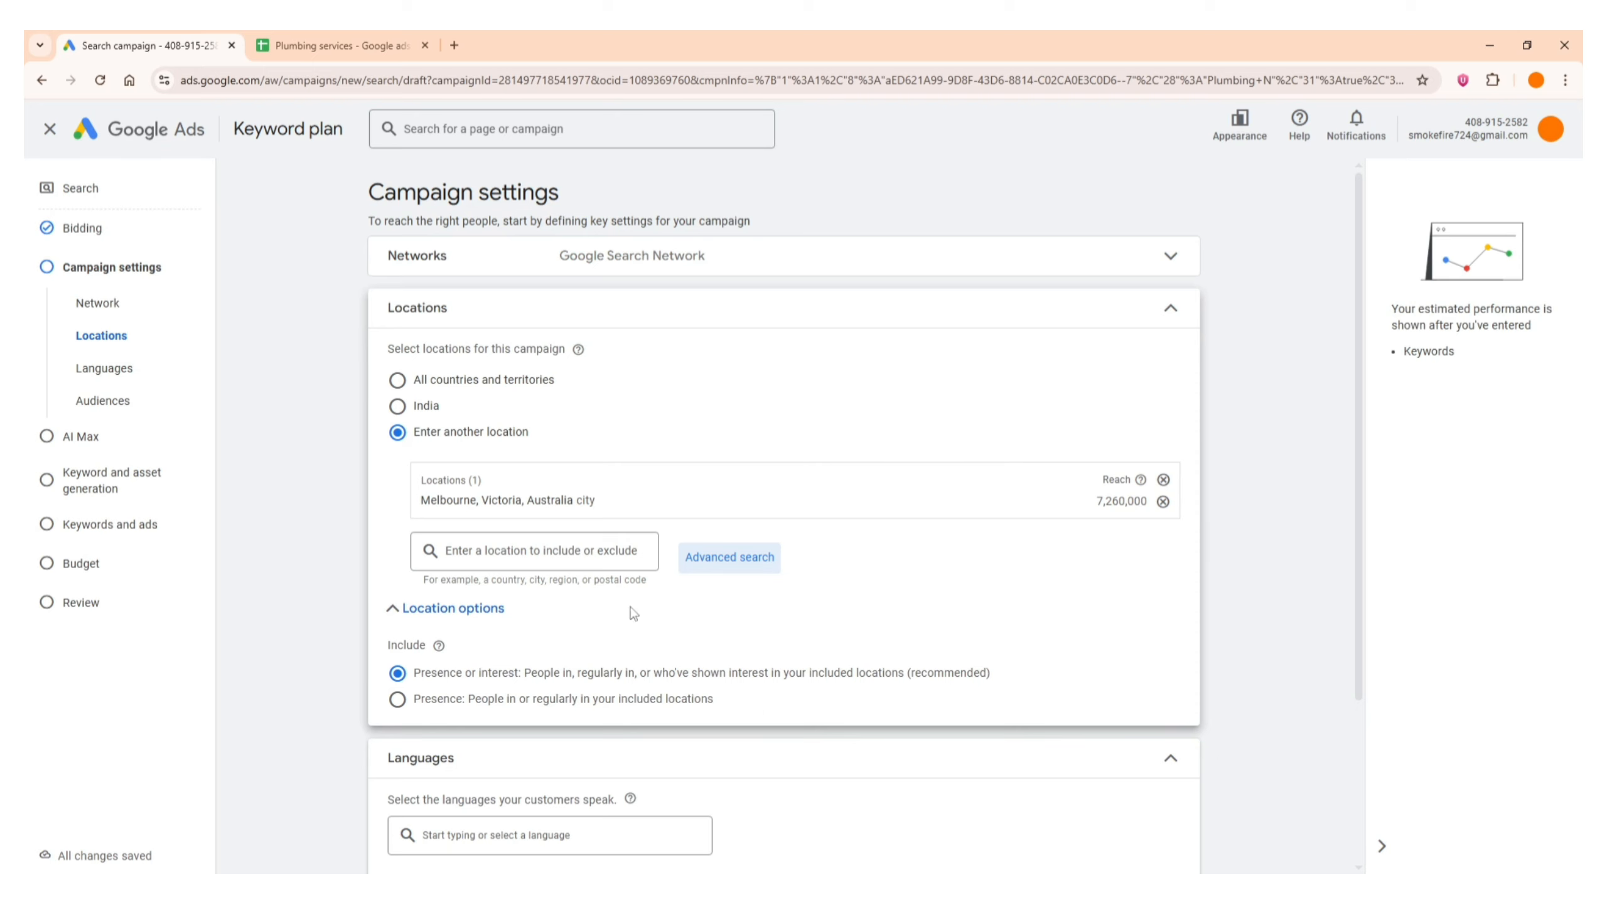
# Limit location targeting to "Presence: People in or regularly in your included locations" and collapse the location settings
pyautogui.scroll(-3, 758, 442)
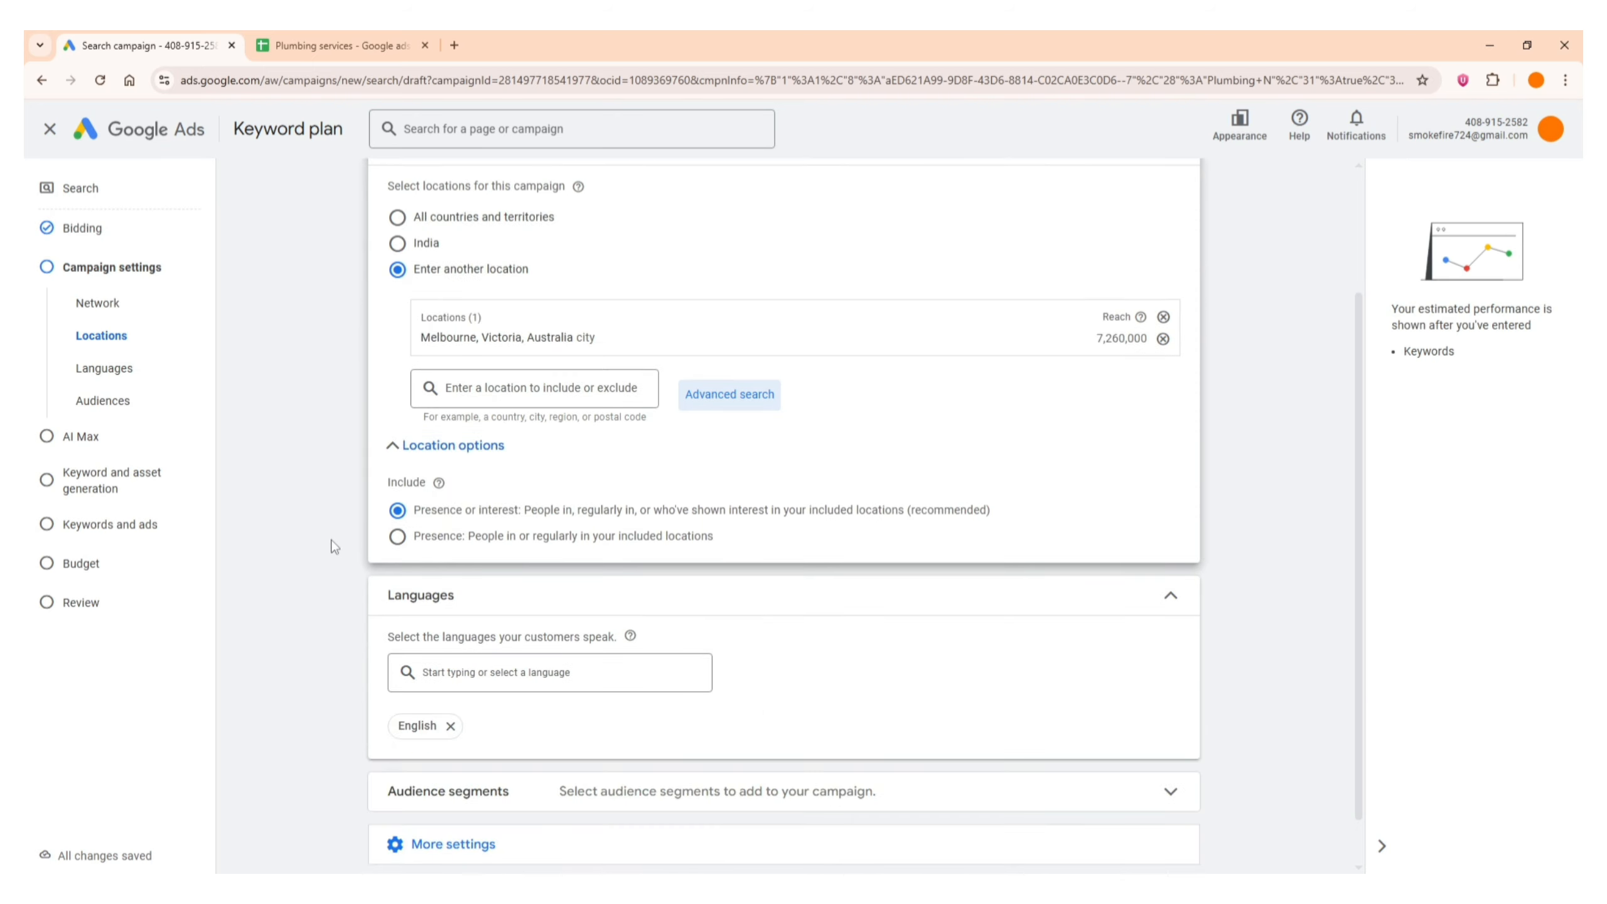
pyautogui.doubleClick(390, 484)
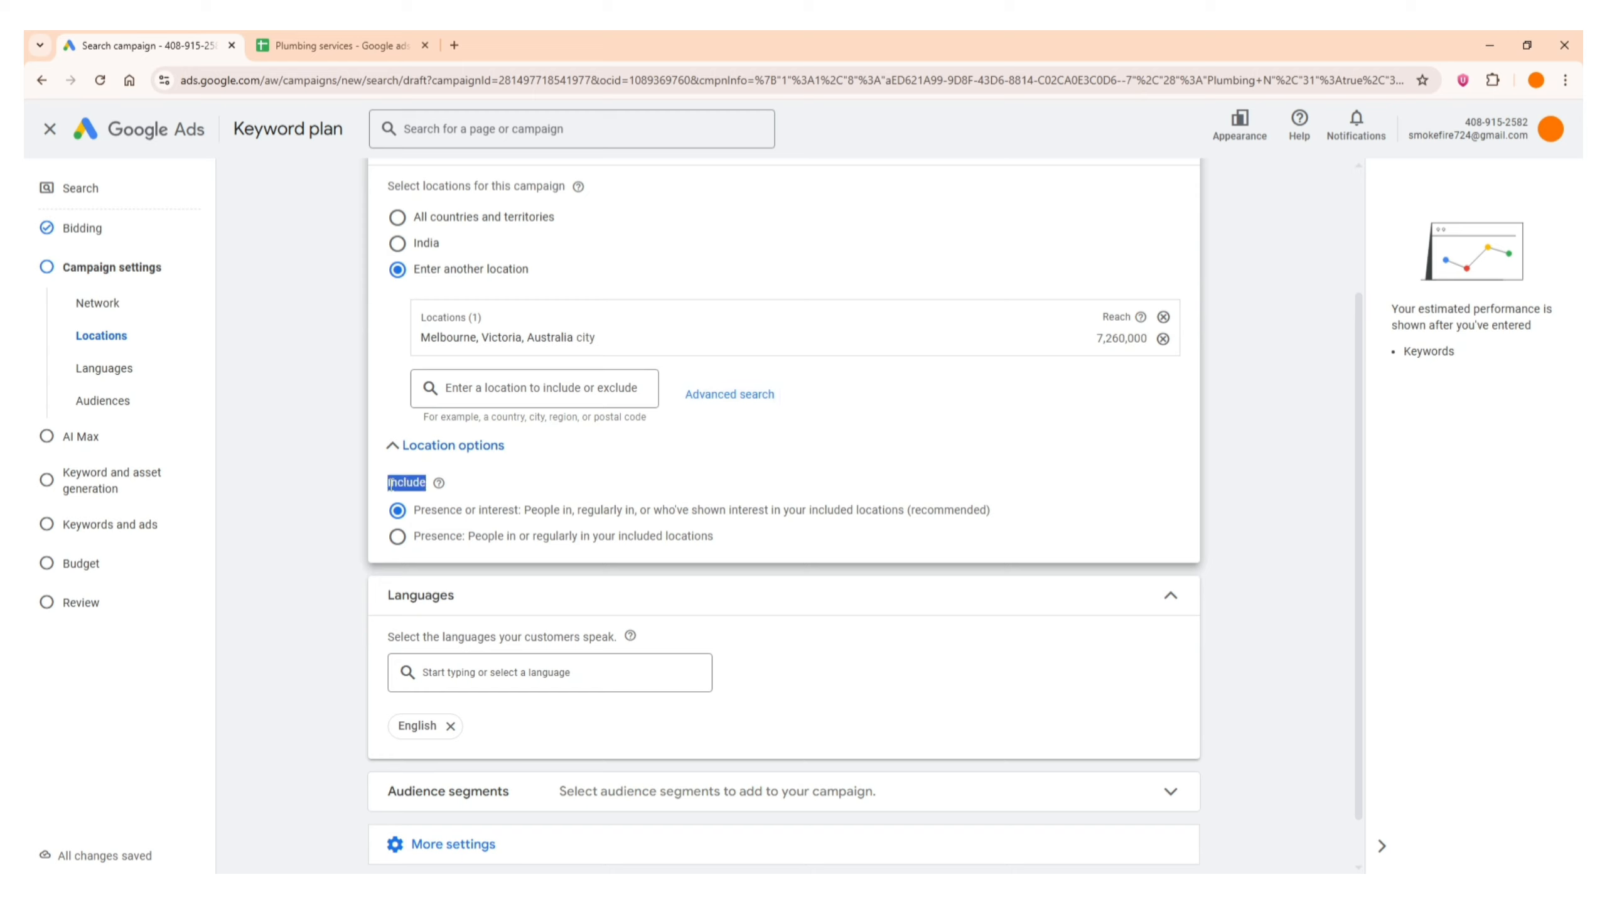
pyautogui.click(391, 484)
pyautogui.click(397, 537)
pyautogui.scroll(3, 428, 545)
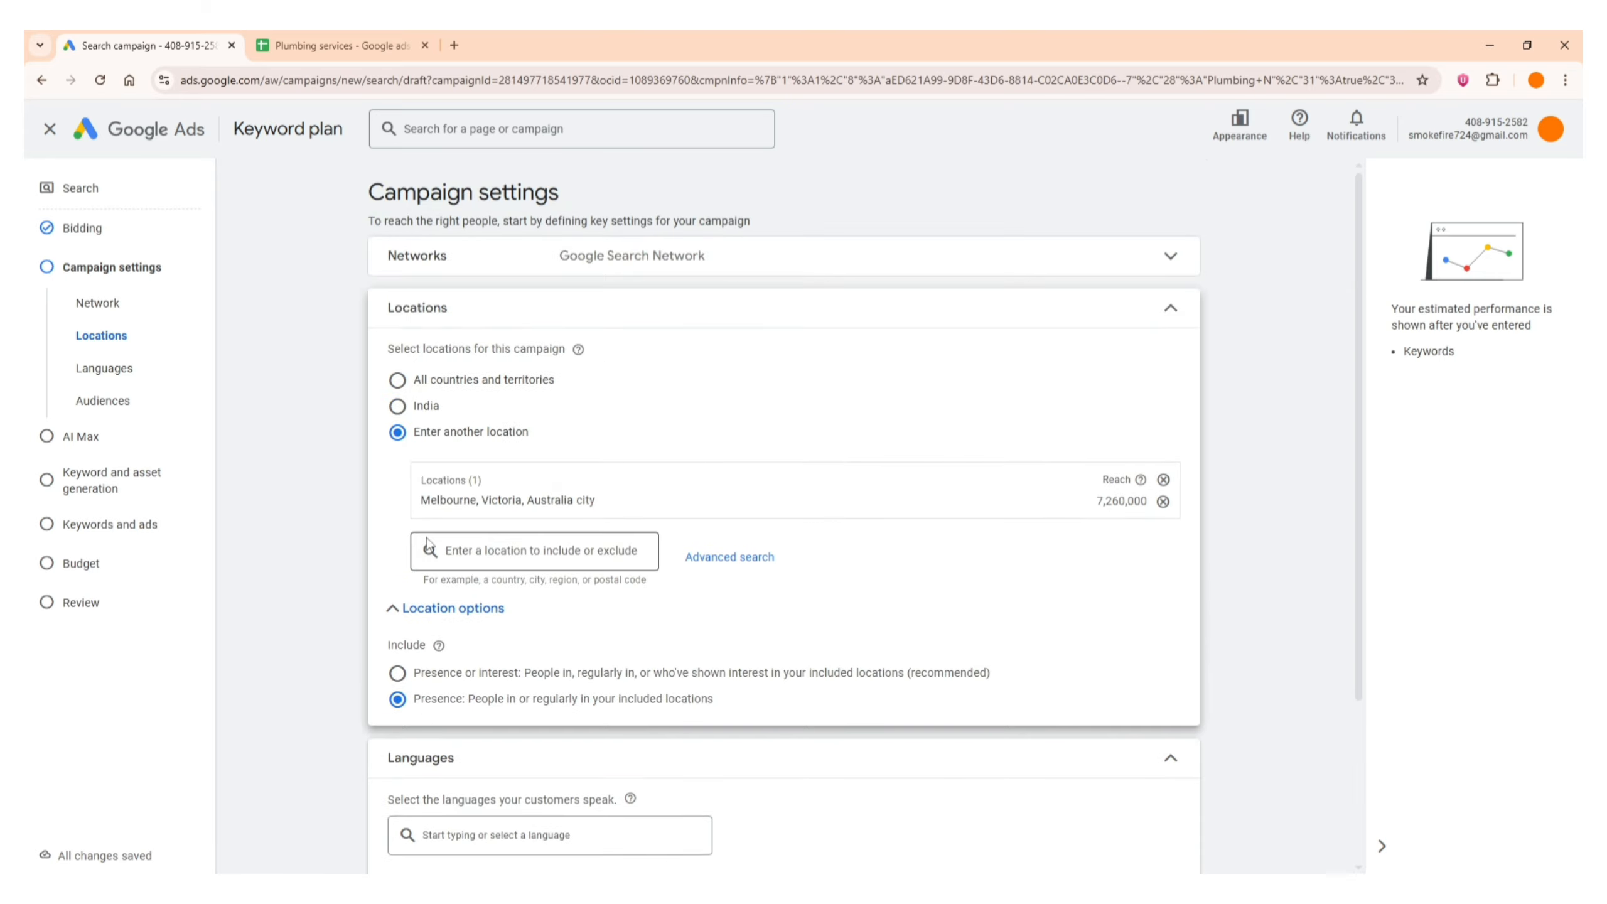
pyautogui.click(491, 334)
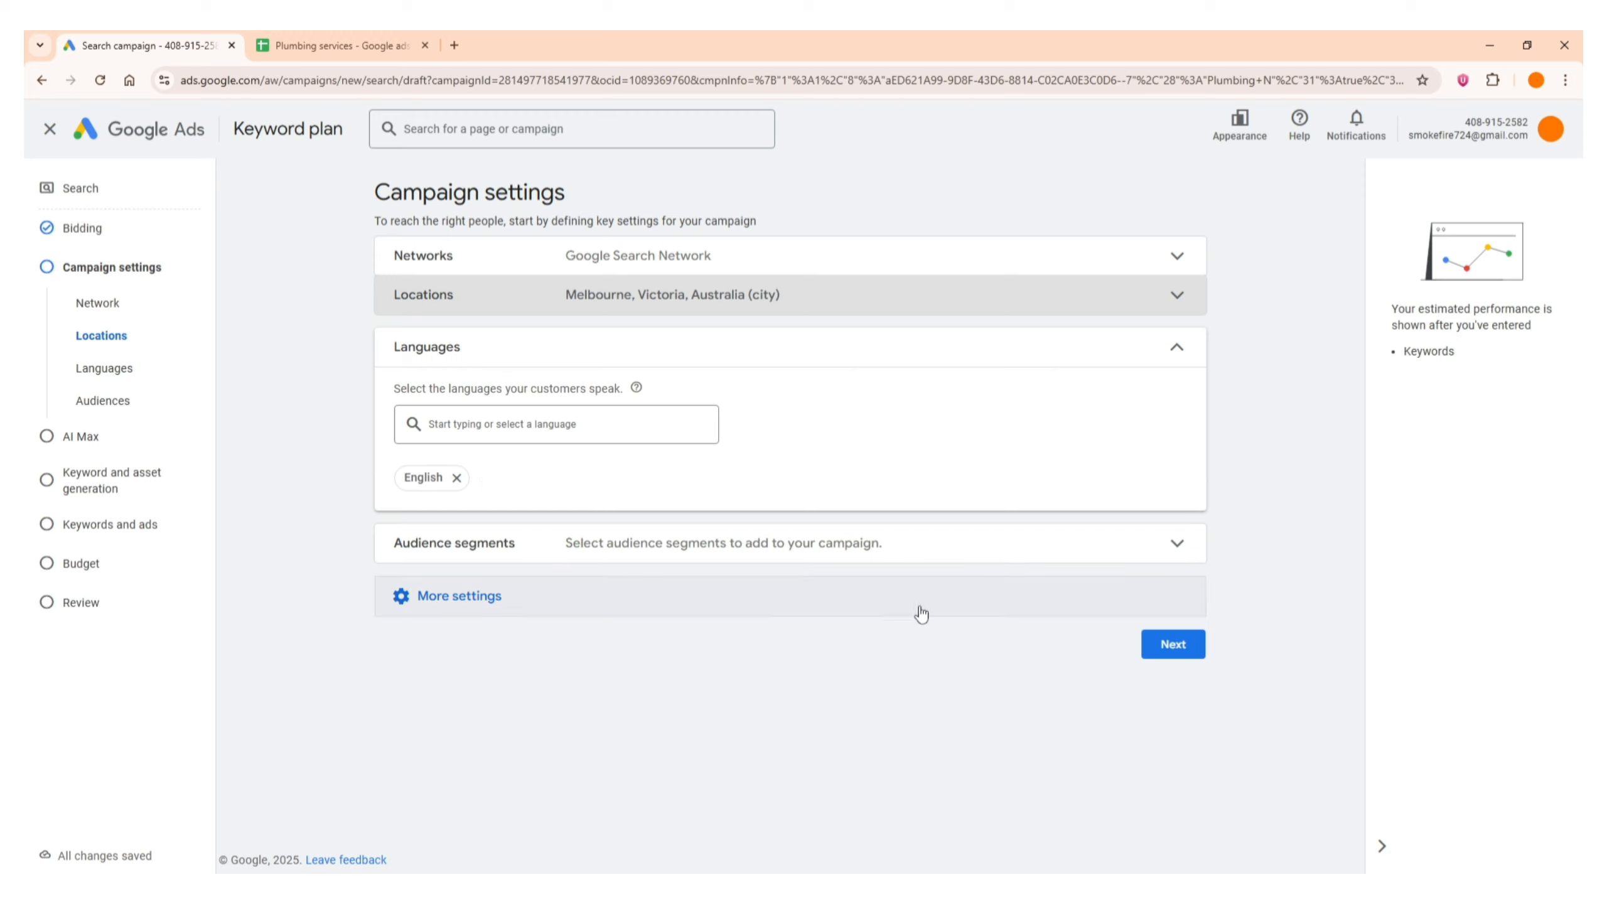
# Review the suggested audience segments for the campaign without selecting any, and collapse the audience segments section
pyautogui.click(413, 565)
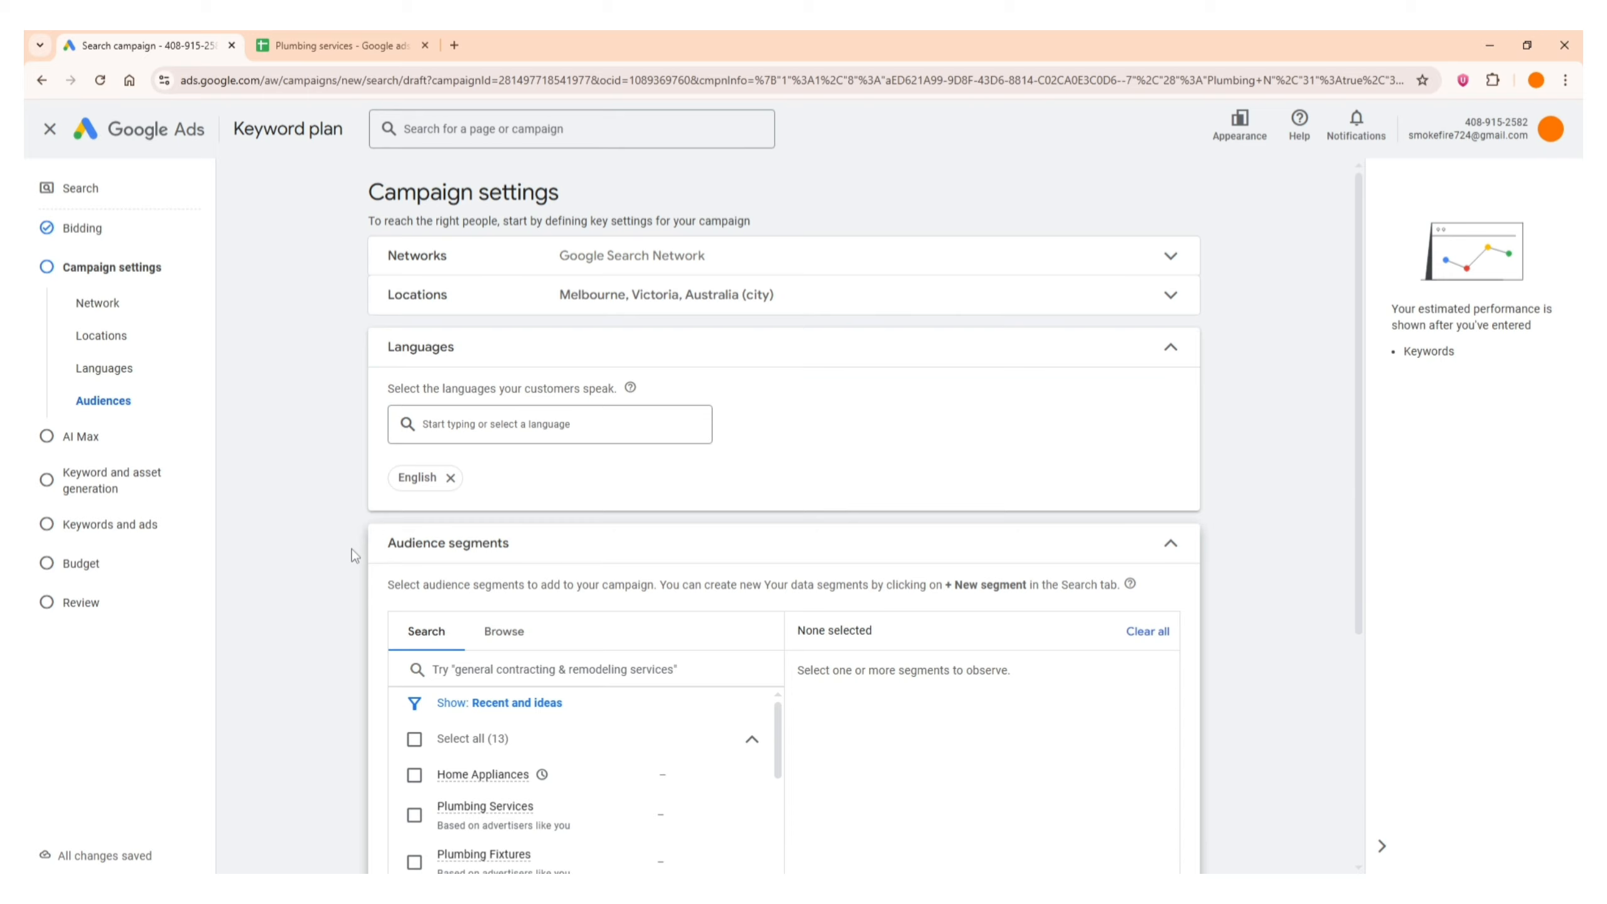
pyautogui.click(417, 555)
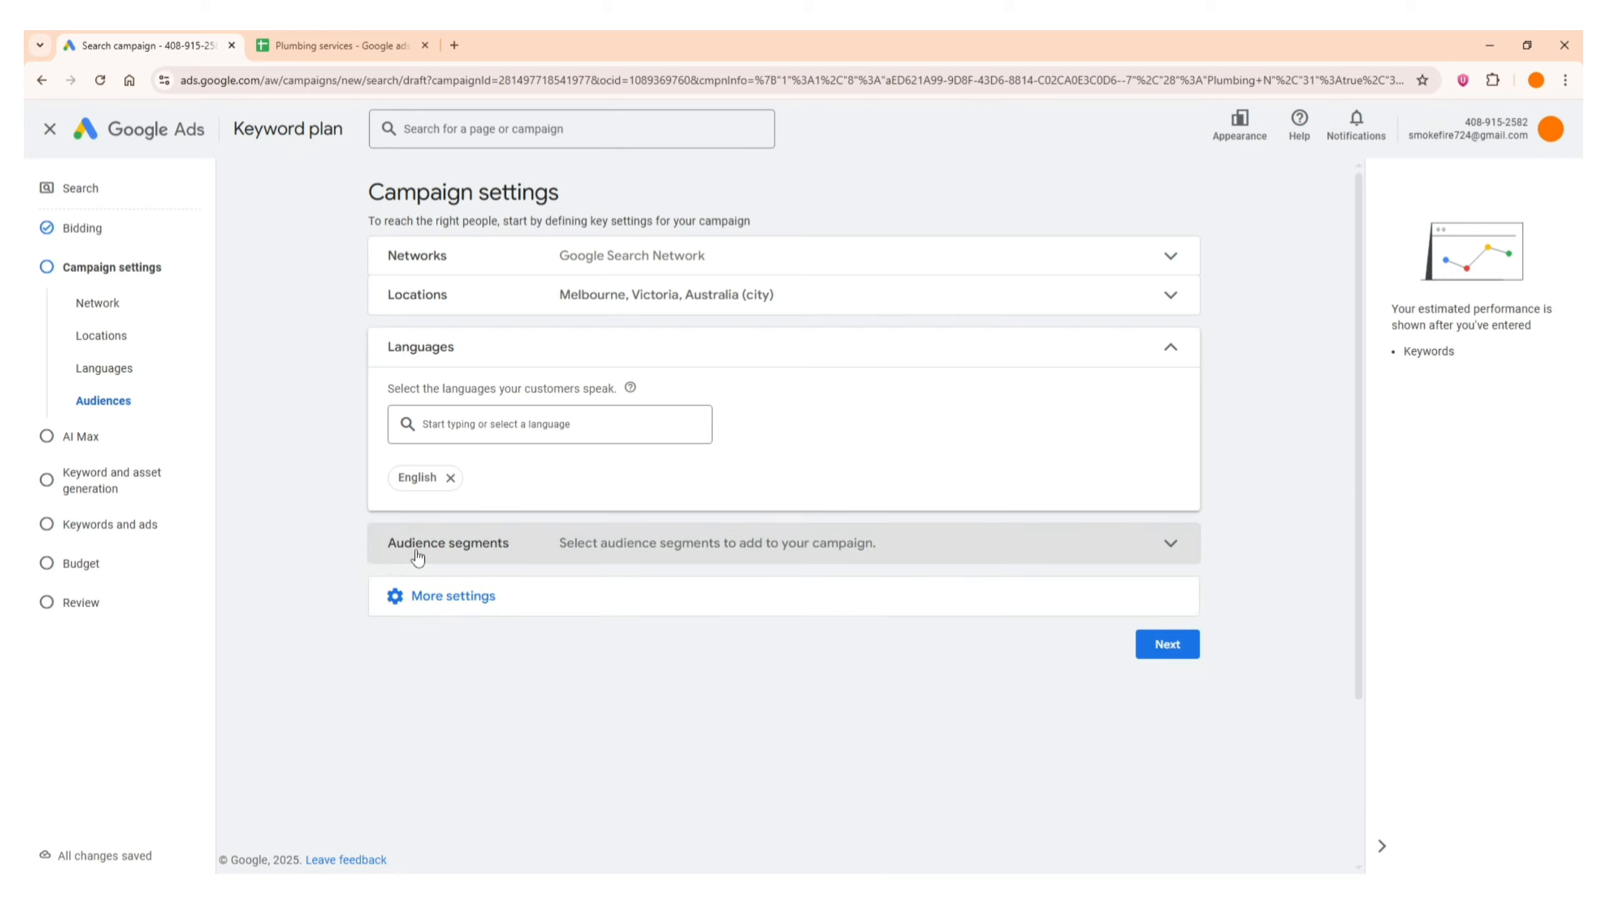
pyautogui.click(418, 556)
pyautogui.click(418, 555)
pyautogui.click(417, 555)
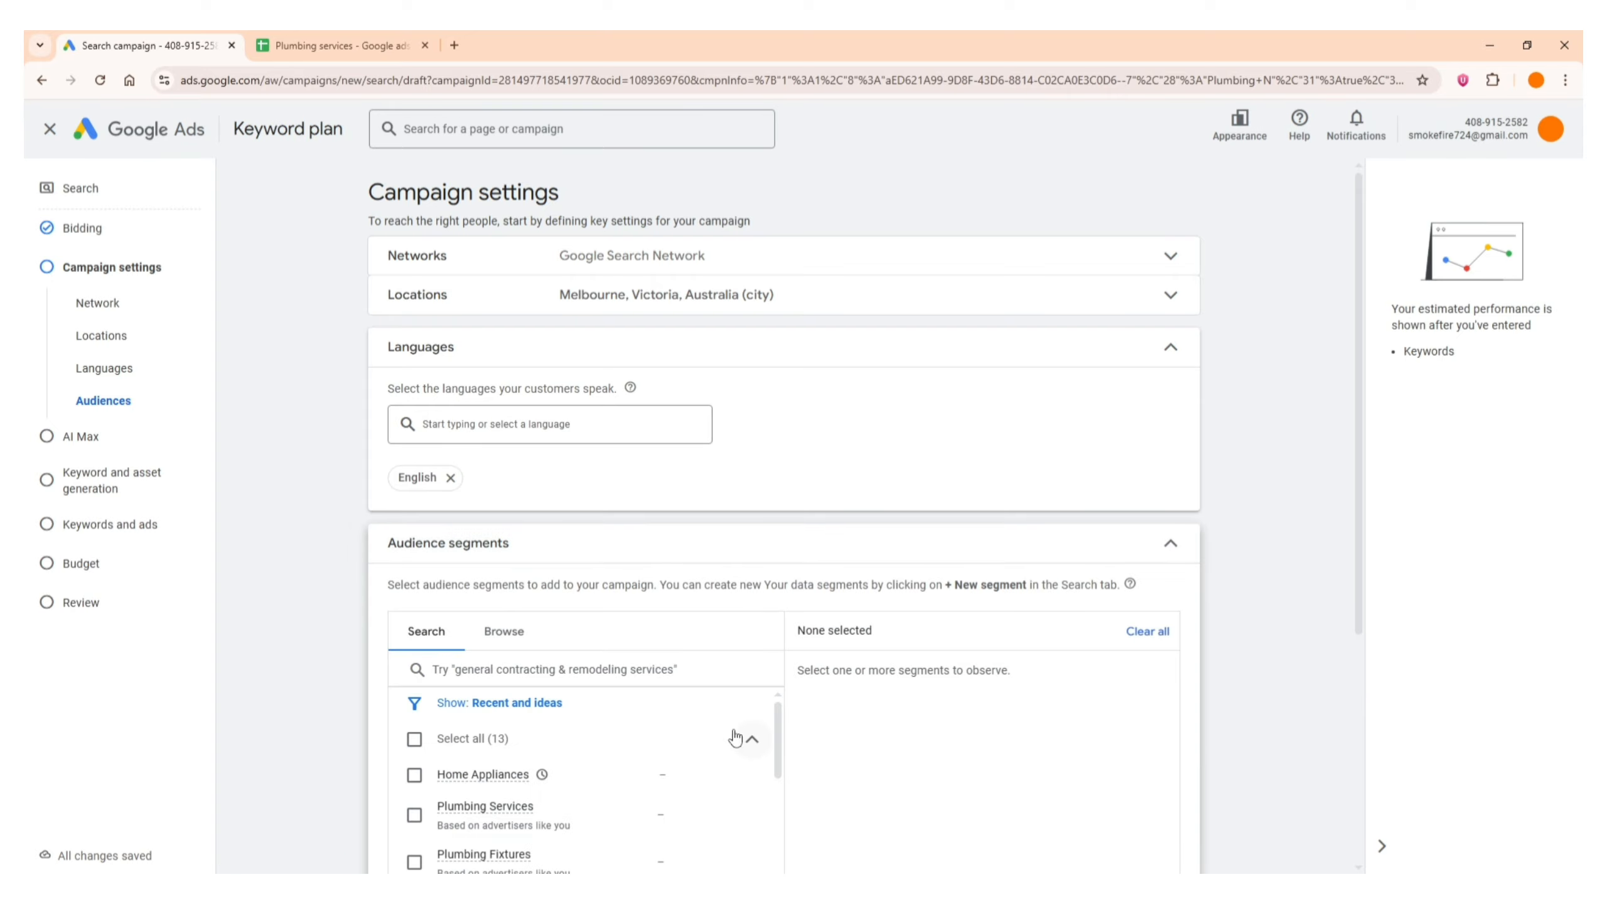
pyautogui.scroll(-1, 584, 674)
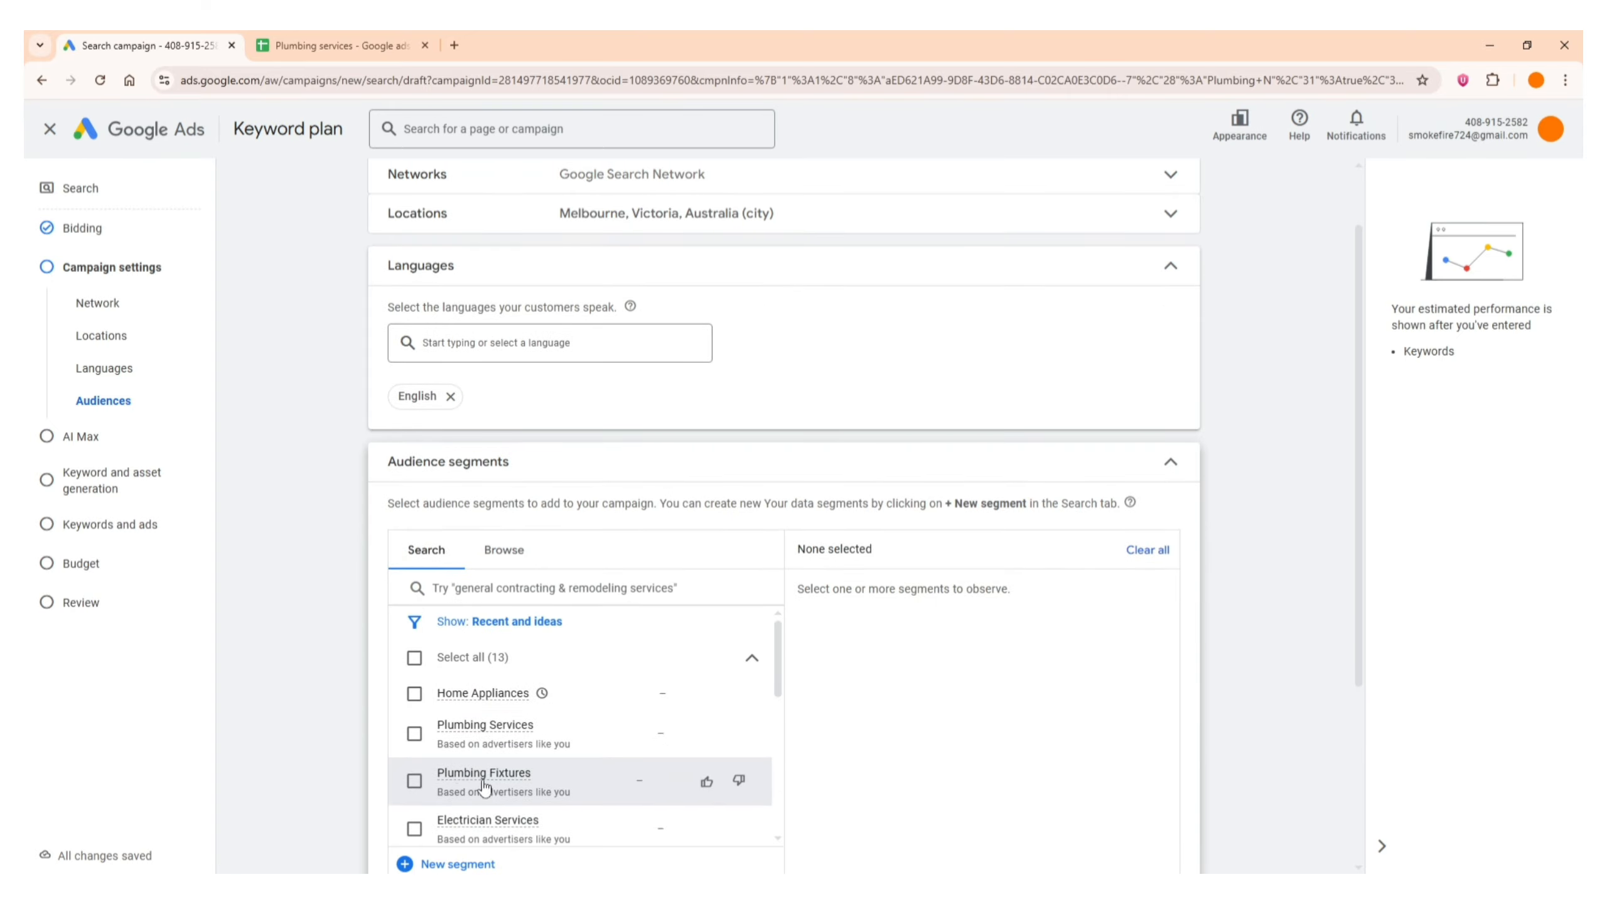
pyautogui.scroll(-2, 487, 750)
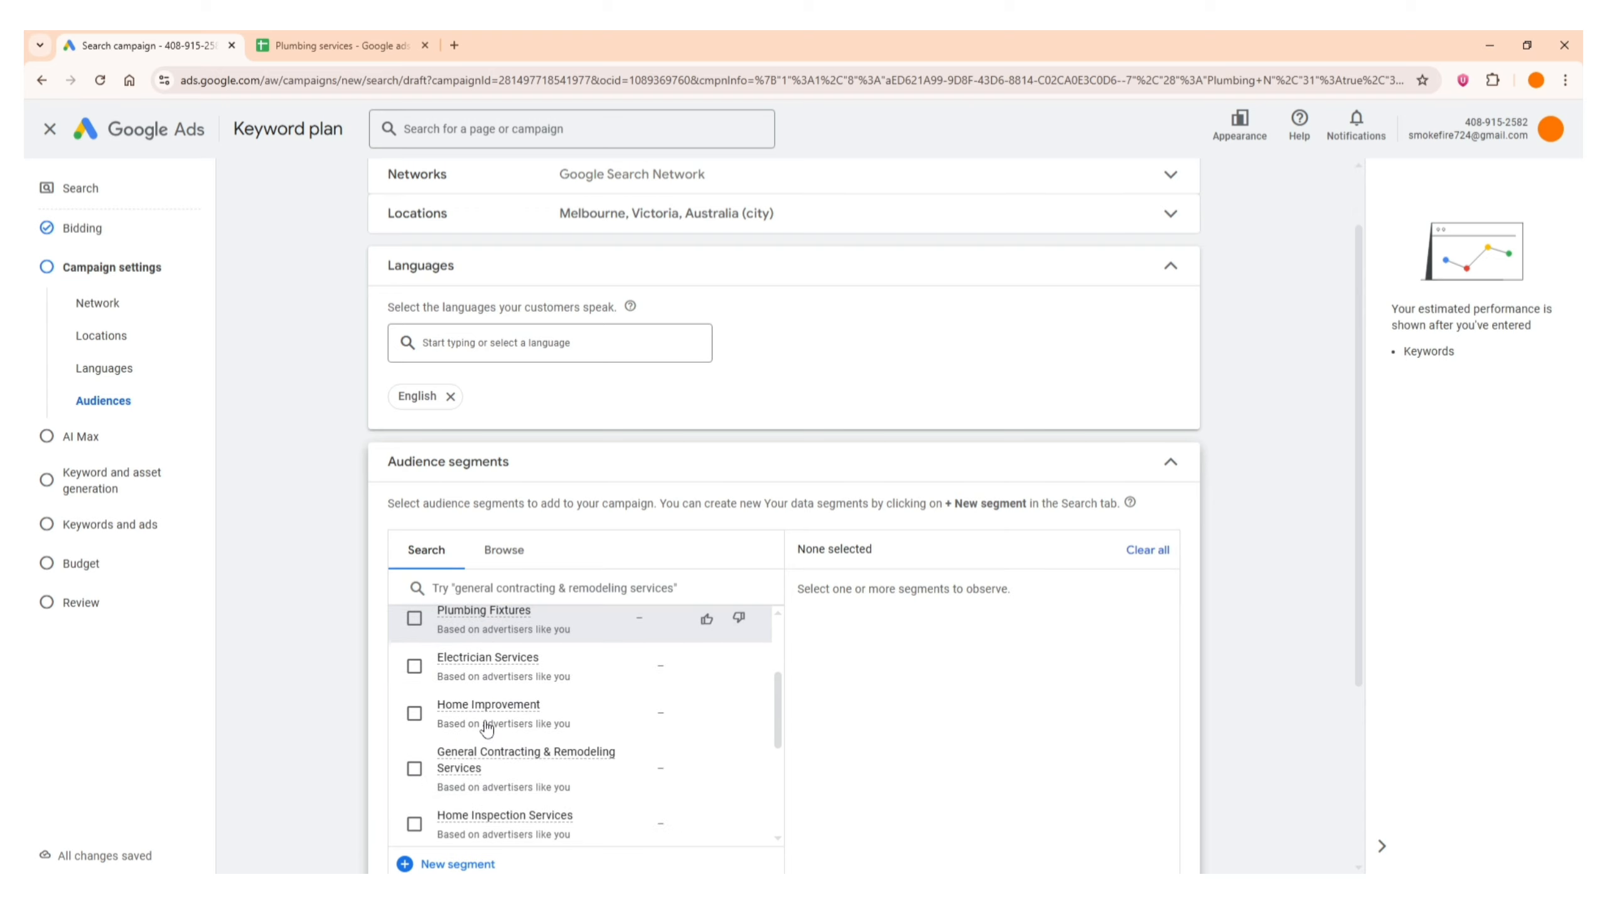
pyautogui.scroll(1, 486, 728)
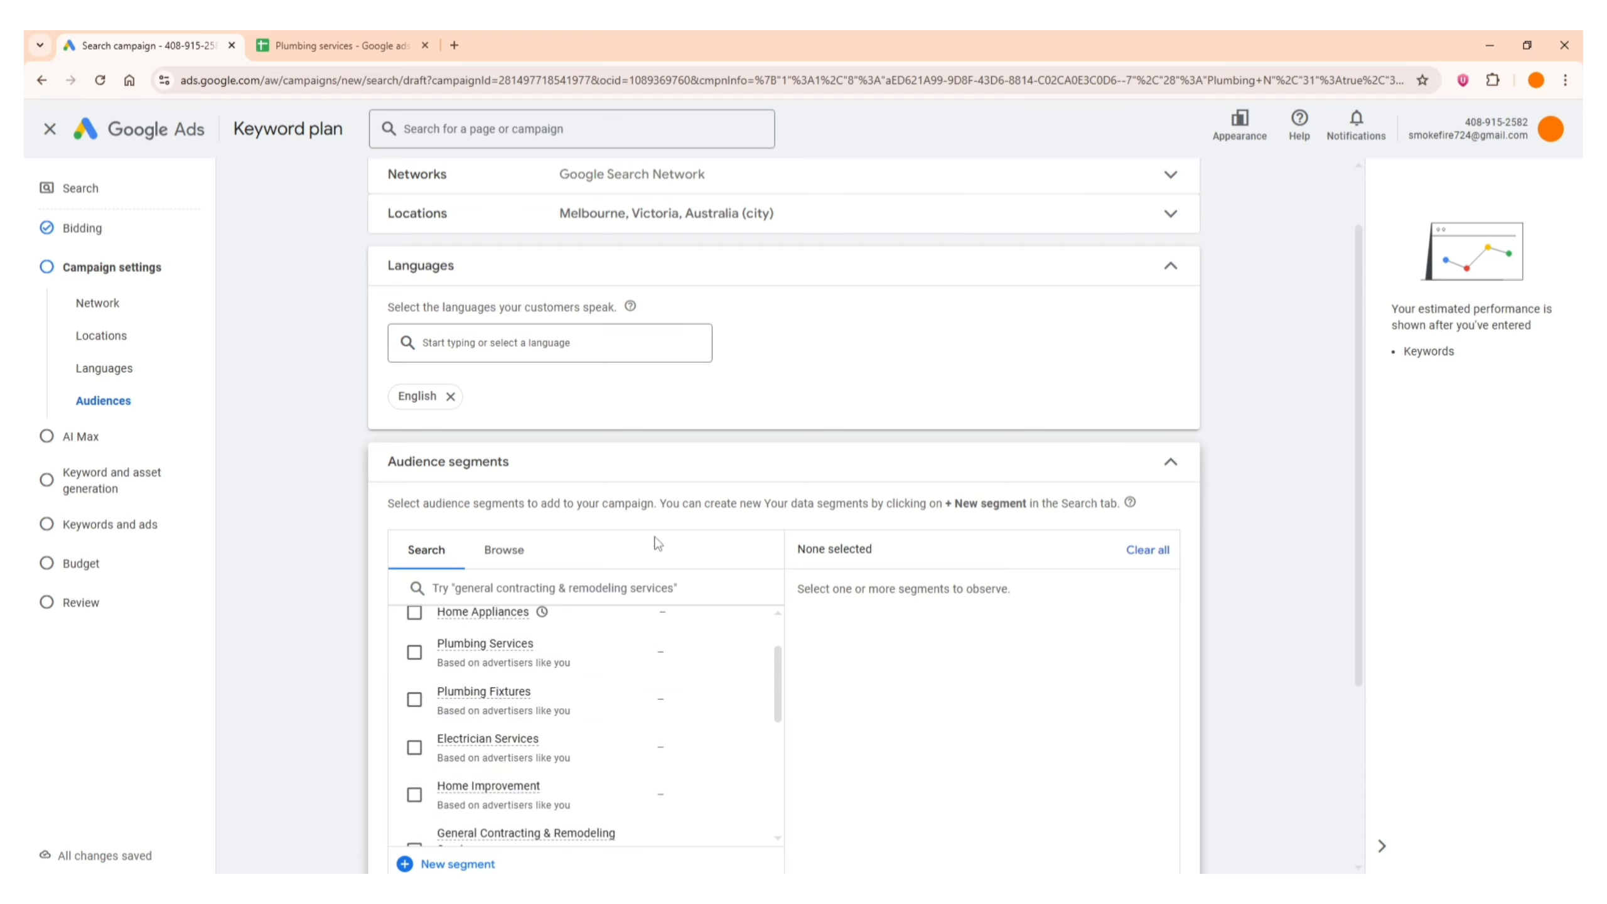
pyautogui.click(726, 467)
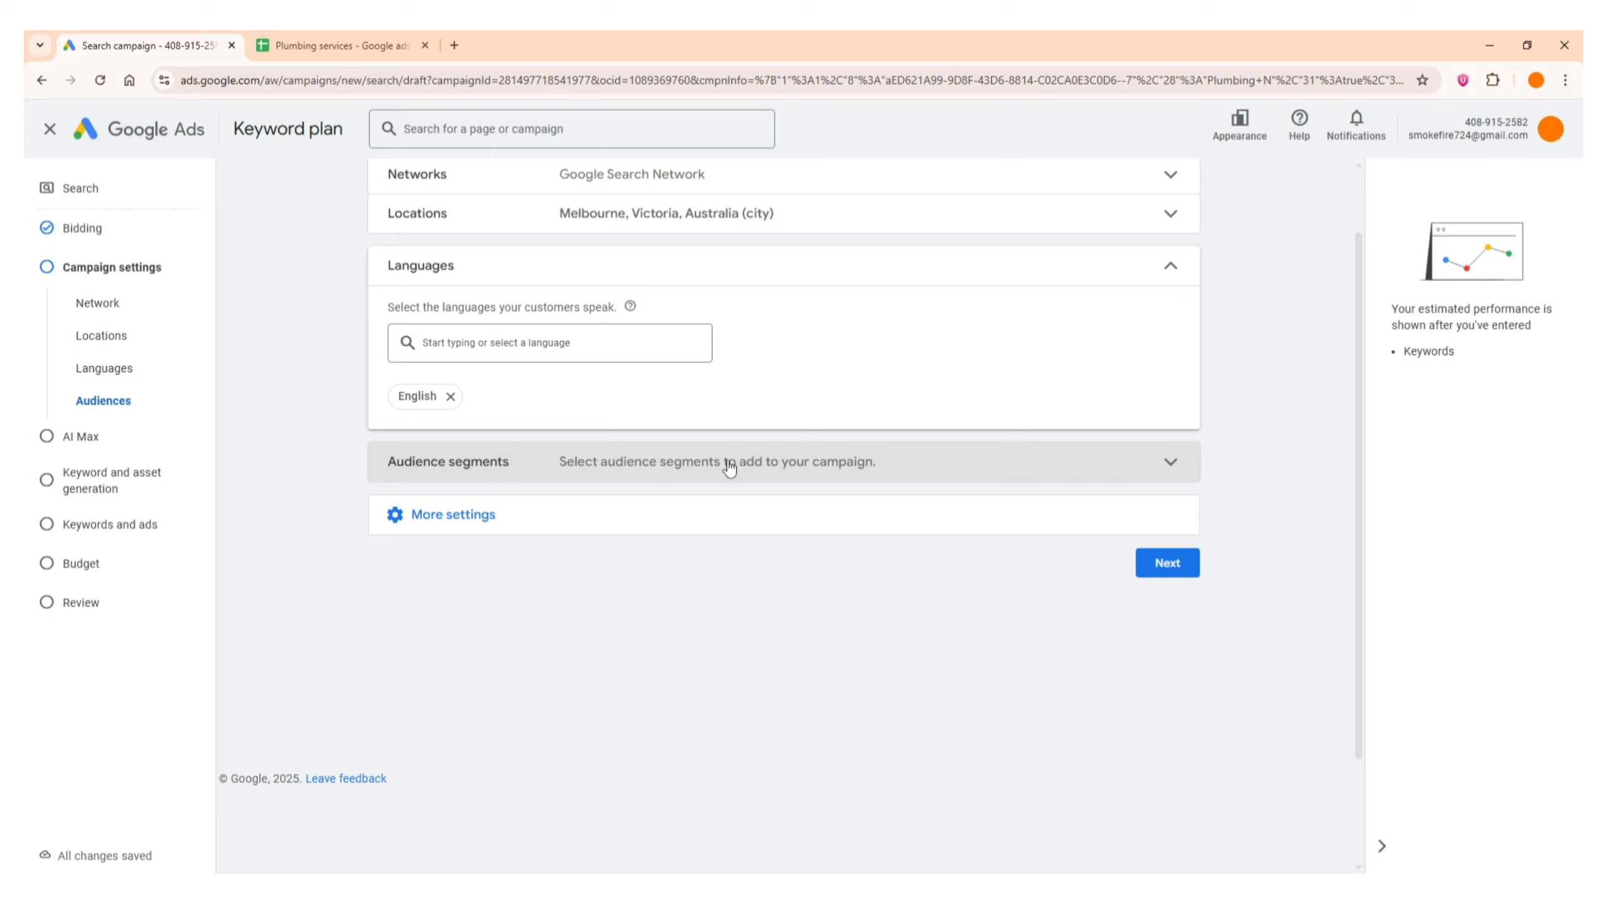
pyautogui.scroll(2, 729, 467)
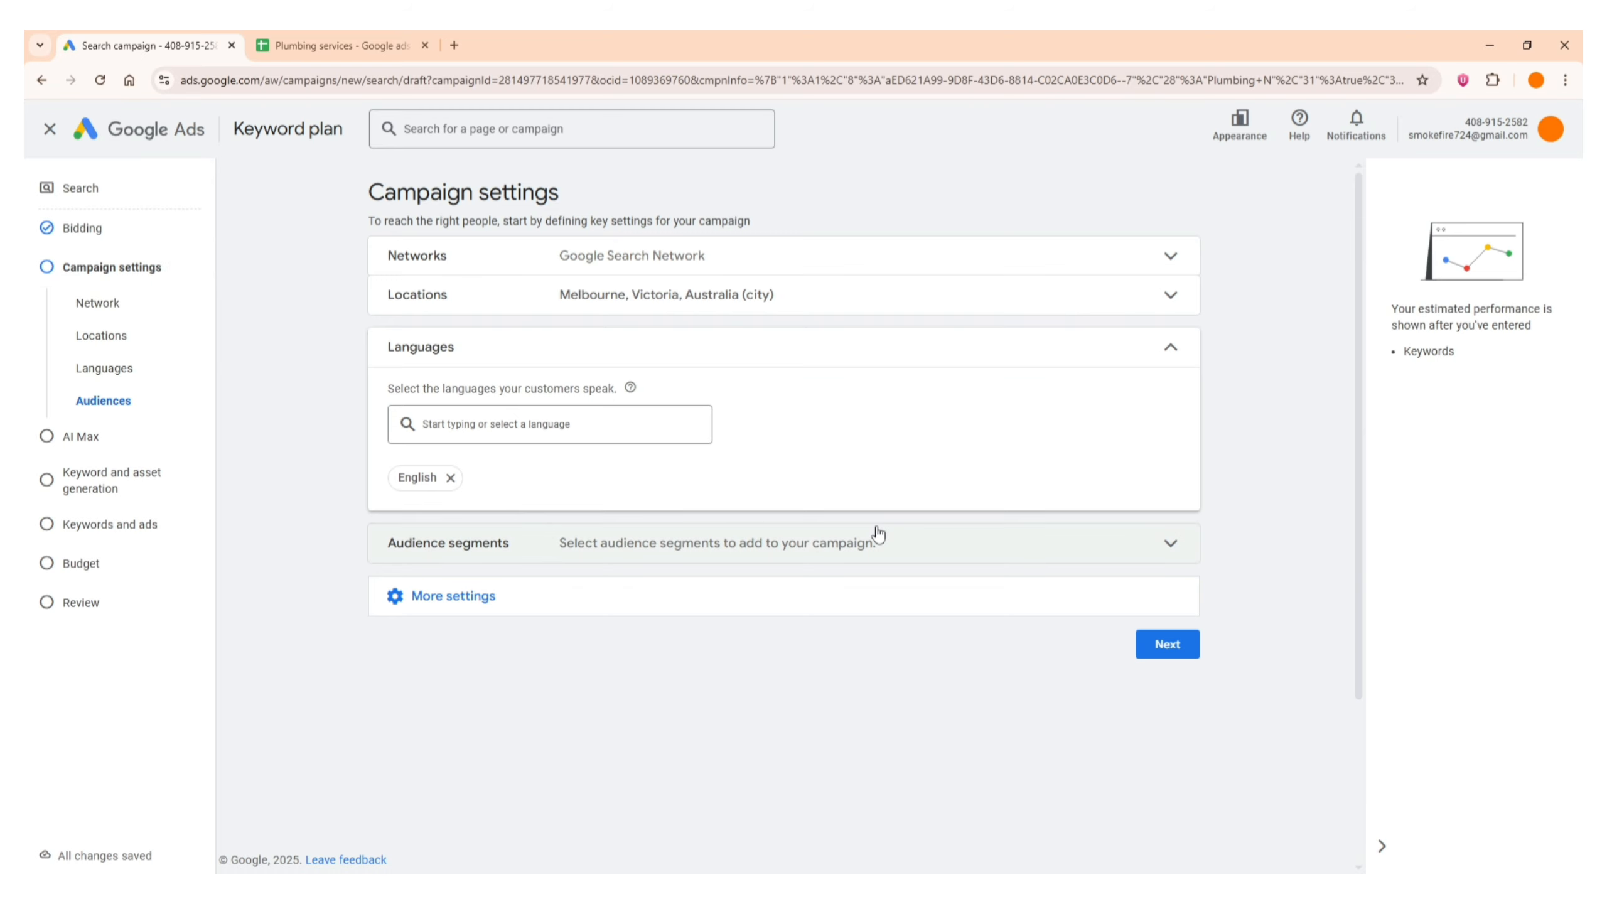
# Proceed from the campaign settings past AI Max for Search campaigns, leaving the AI Max optimization turned off
pyautogui.click(1175, 652)
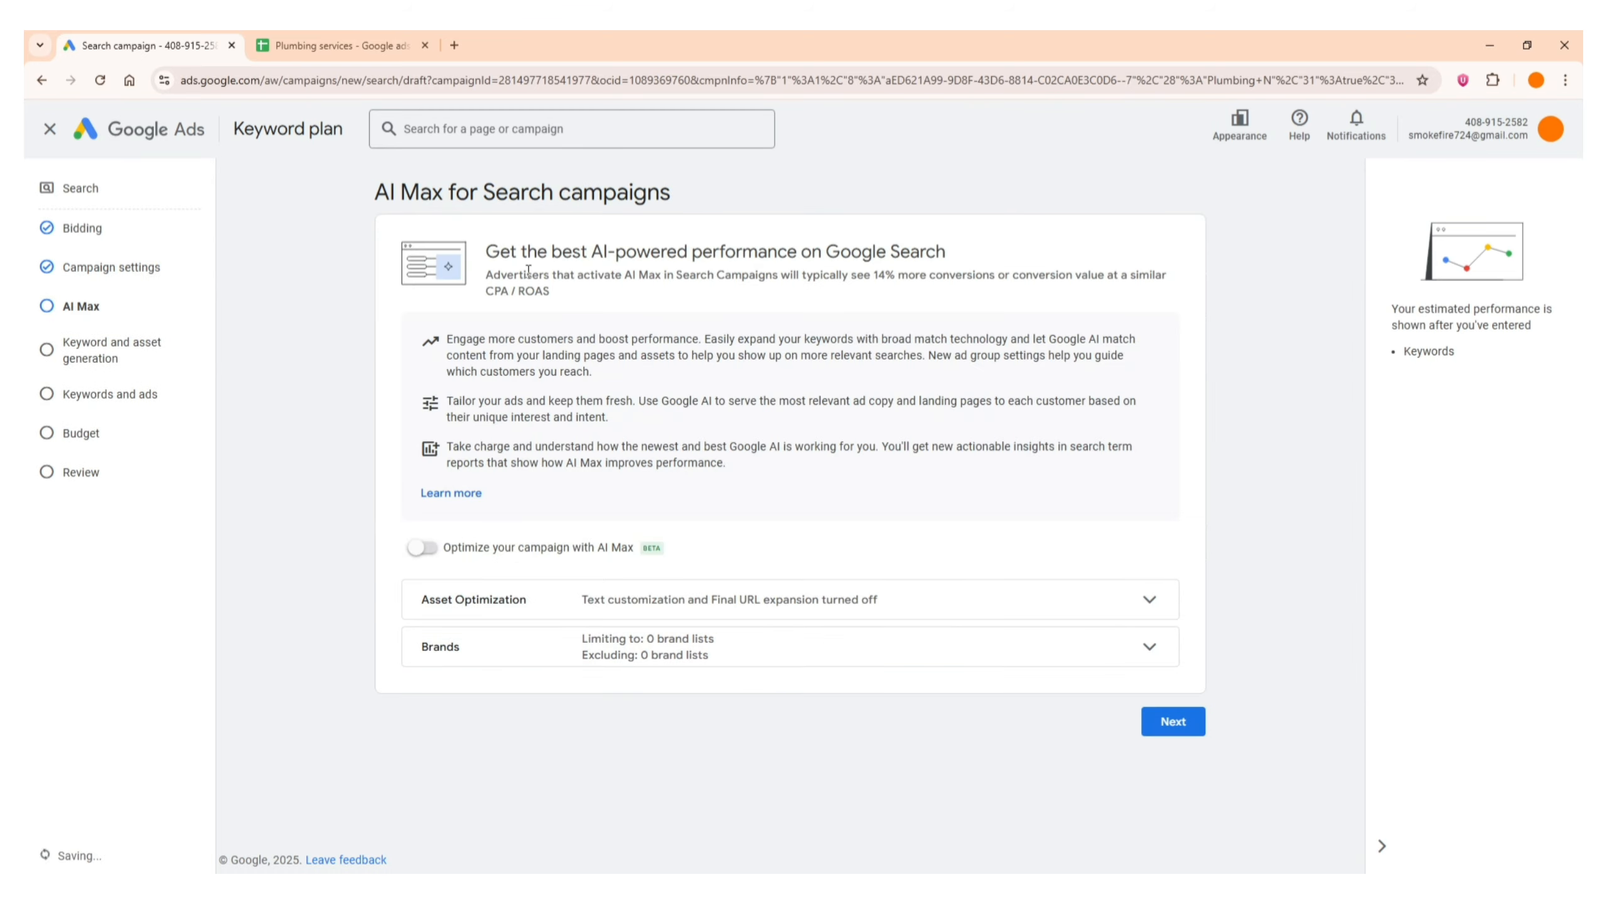
pyautogui.tripleClick(489, 198)
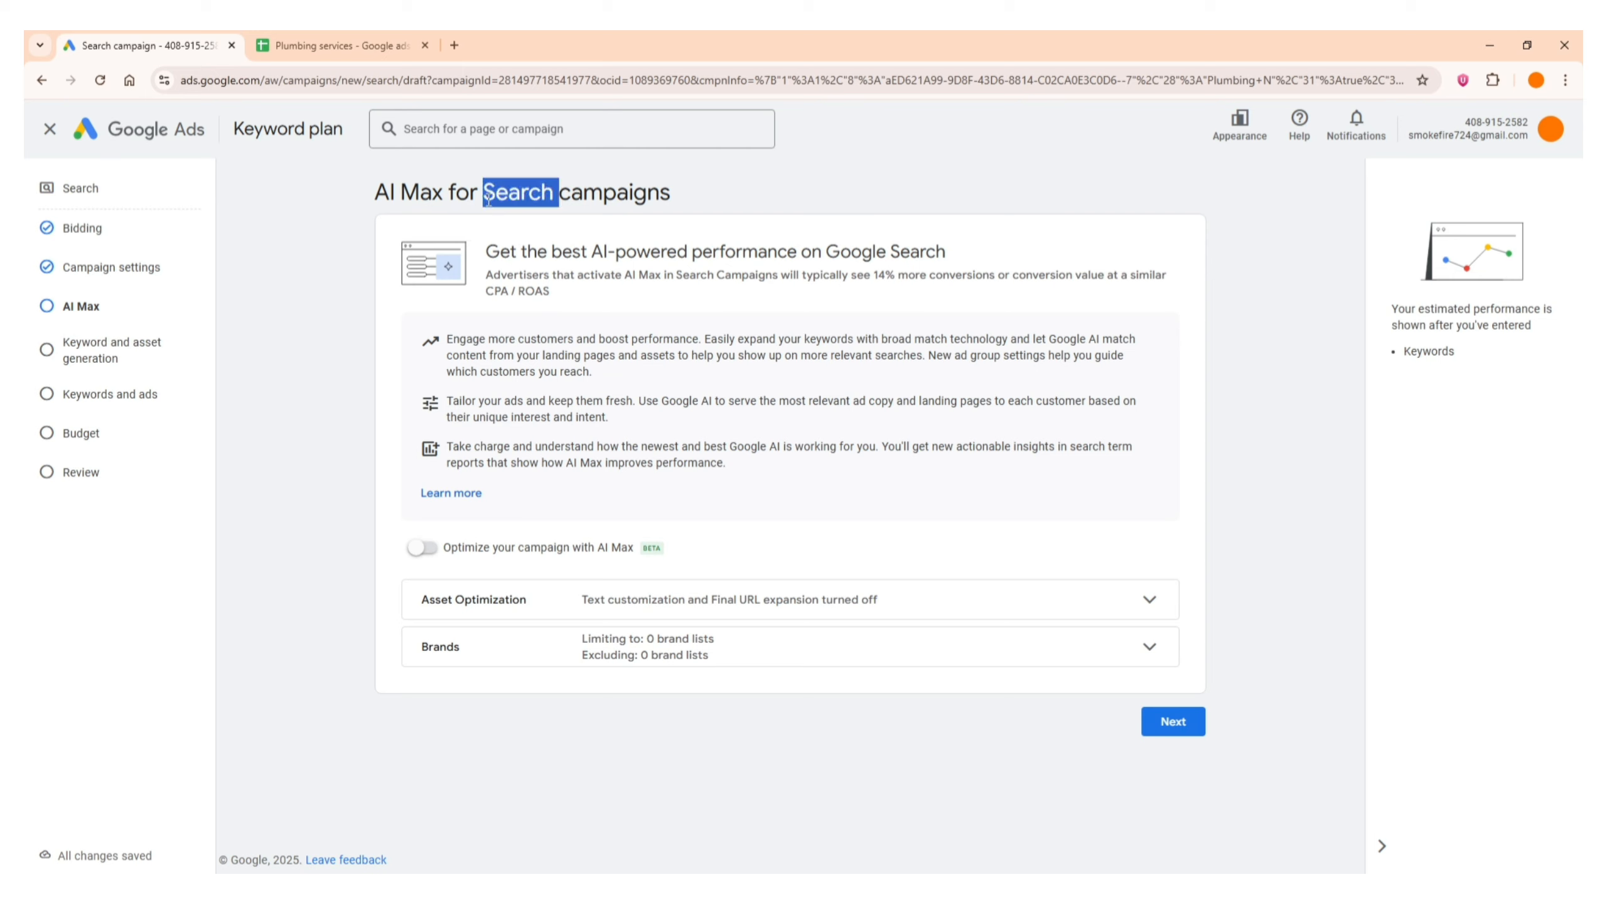
pyautogui.click(489, 199)
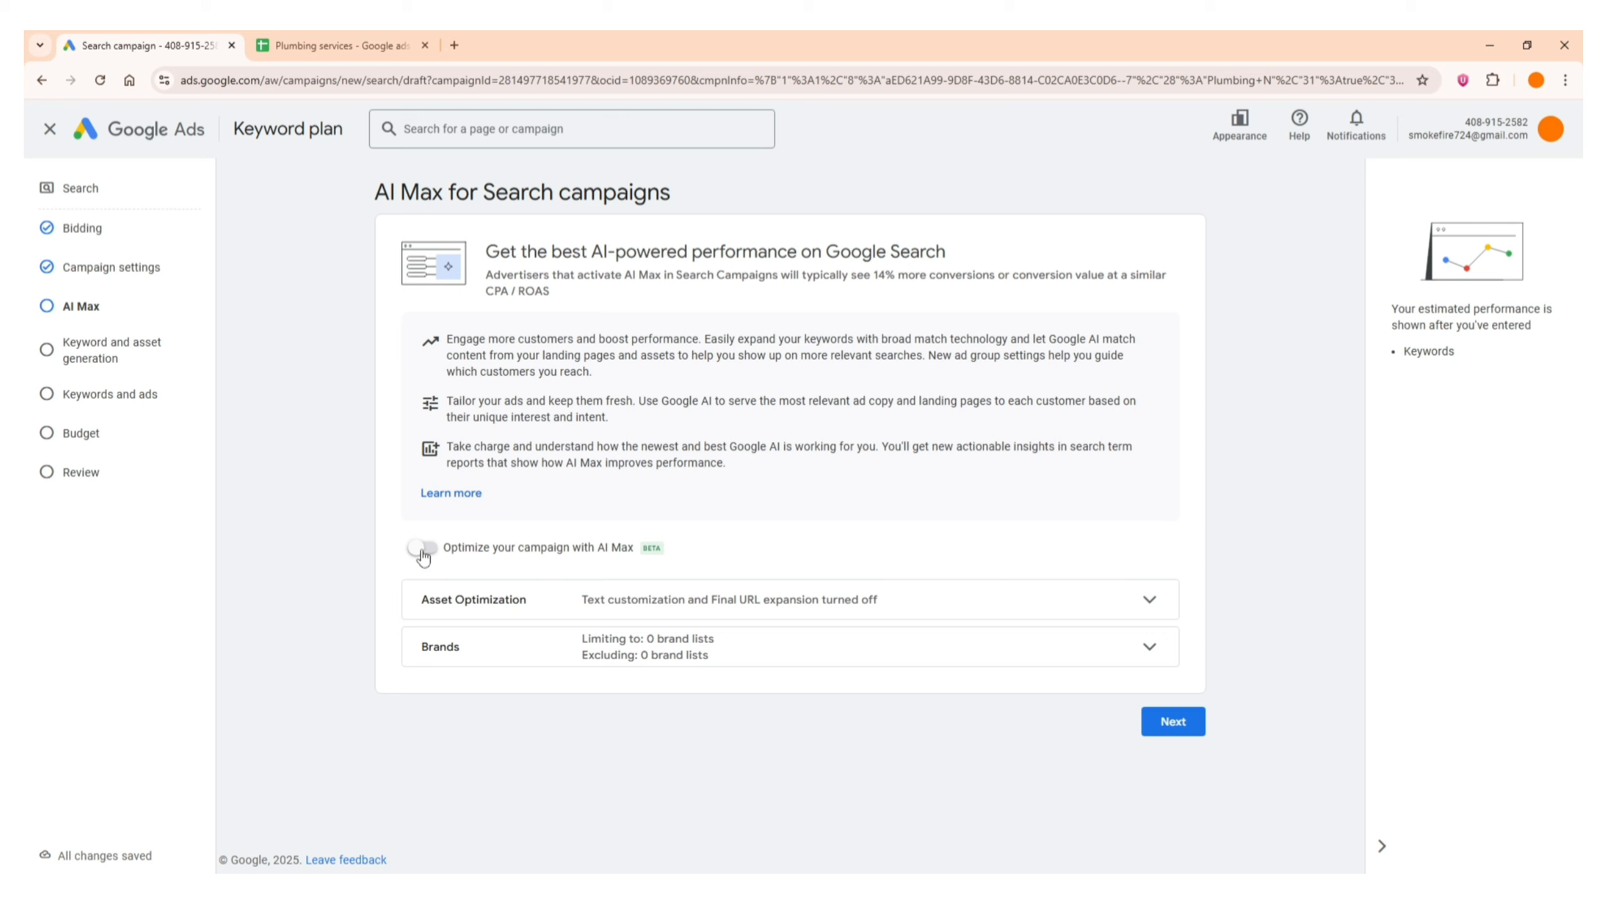
pyautogui.tripleClick(476, 200)
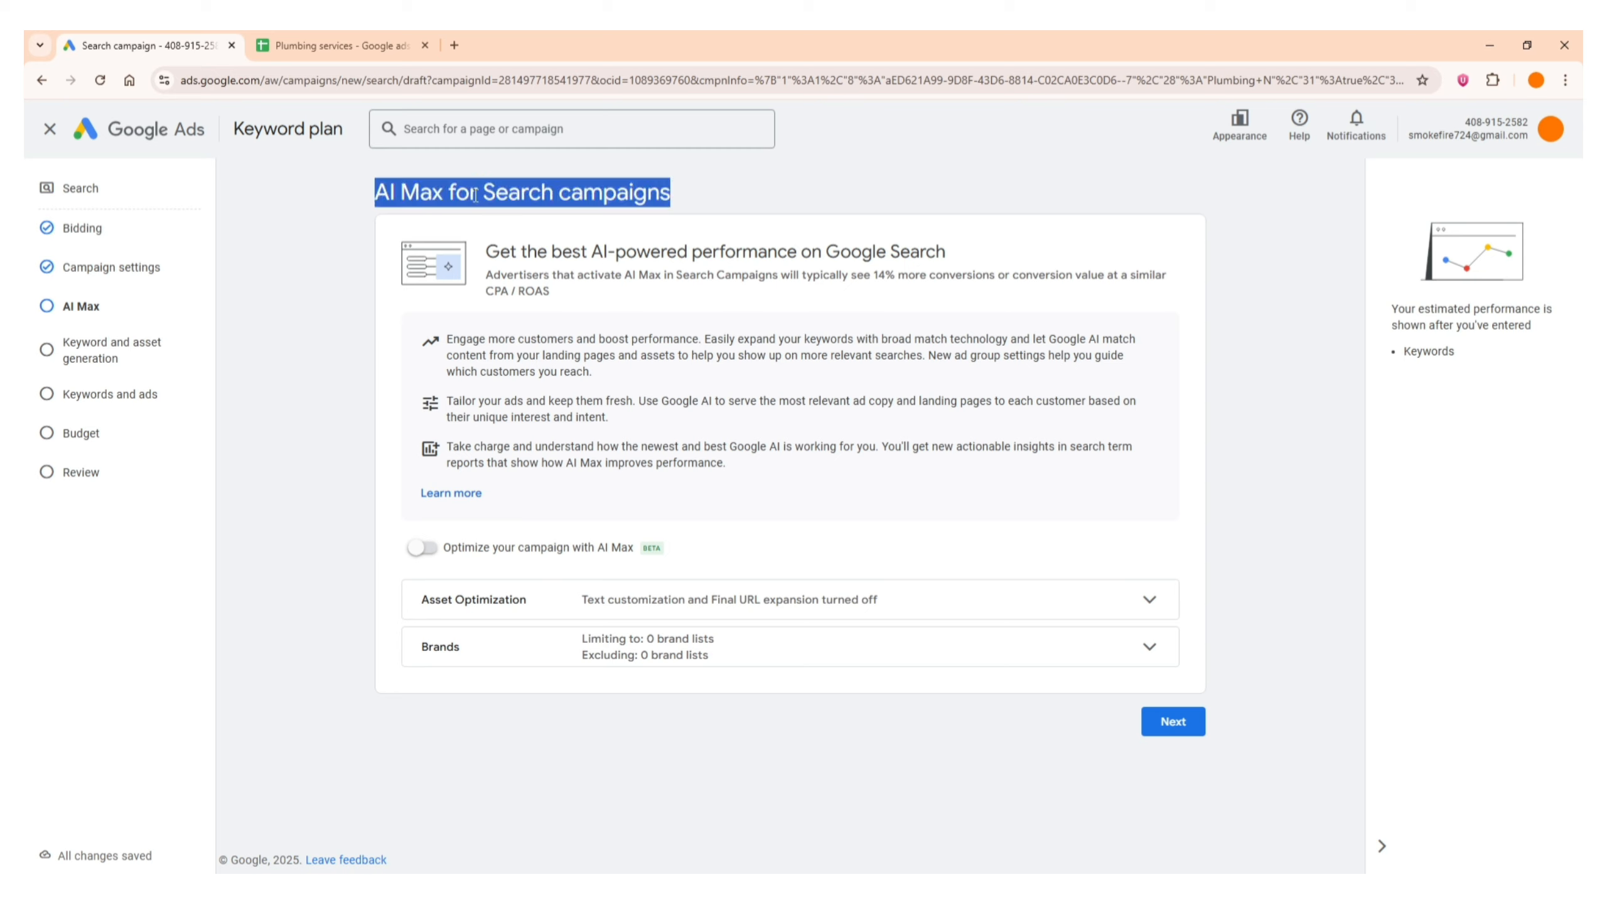
pyautogui.click(475, 194)
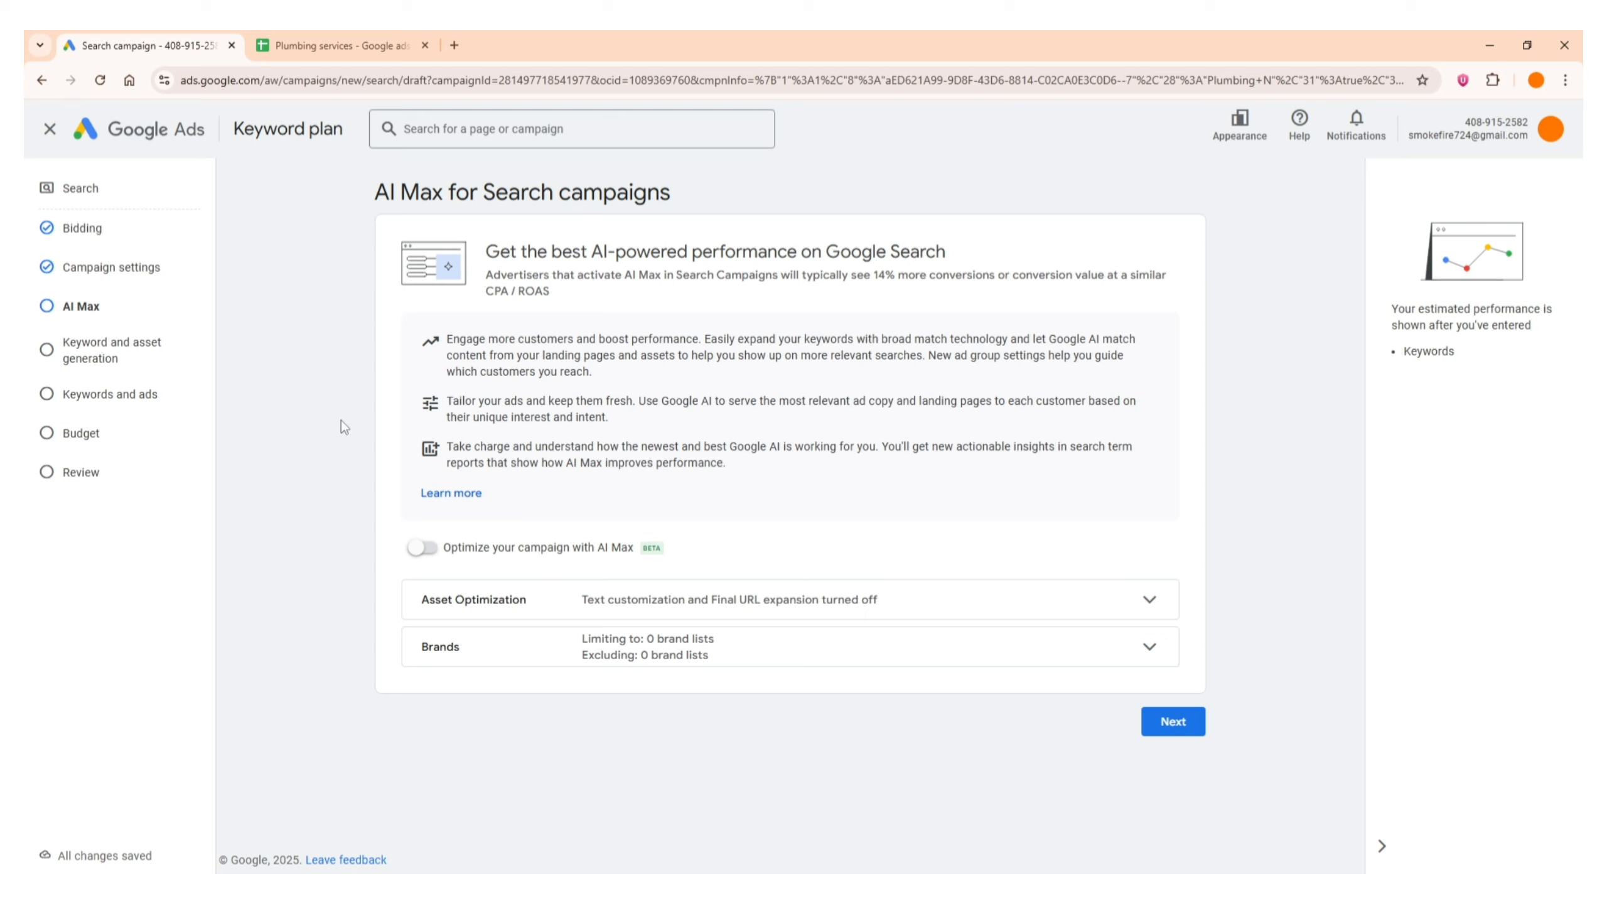
pyautogui.click(1191, 730)
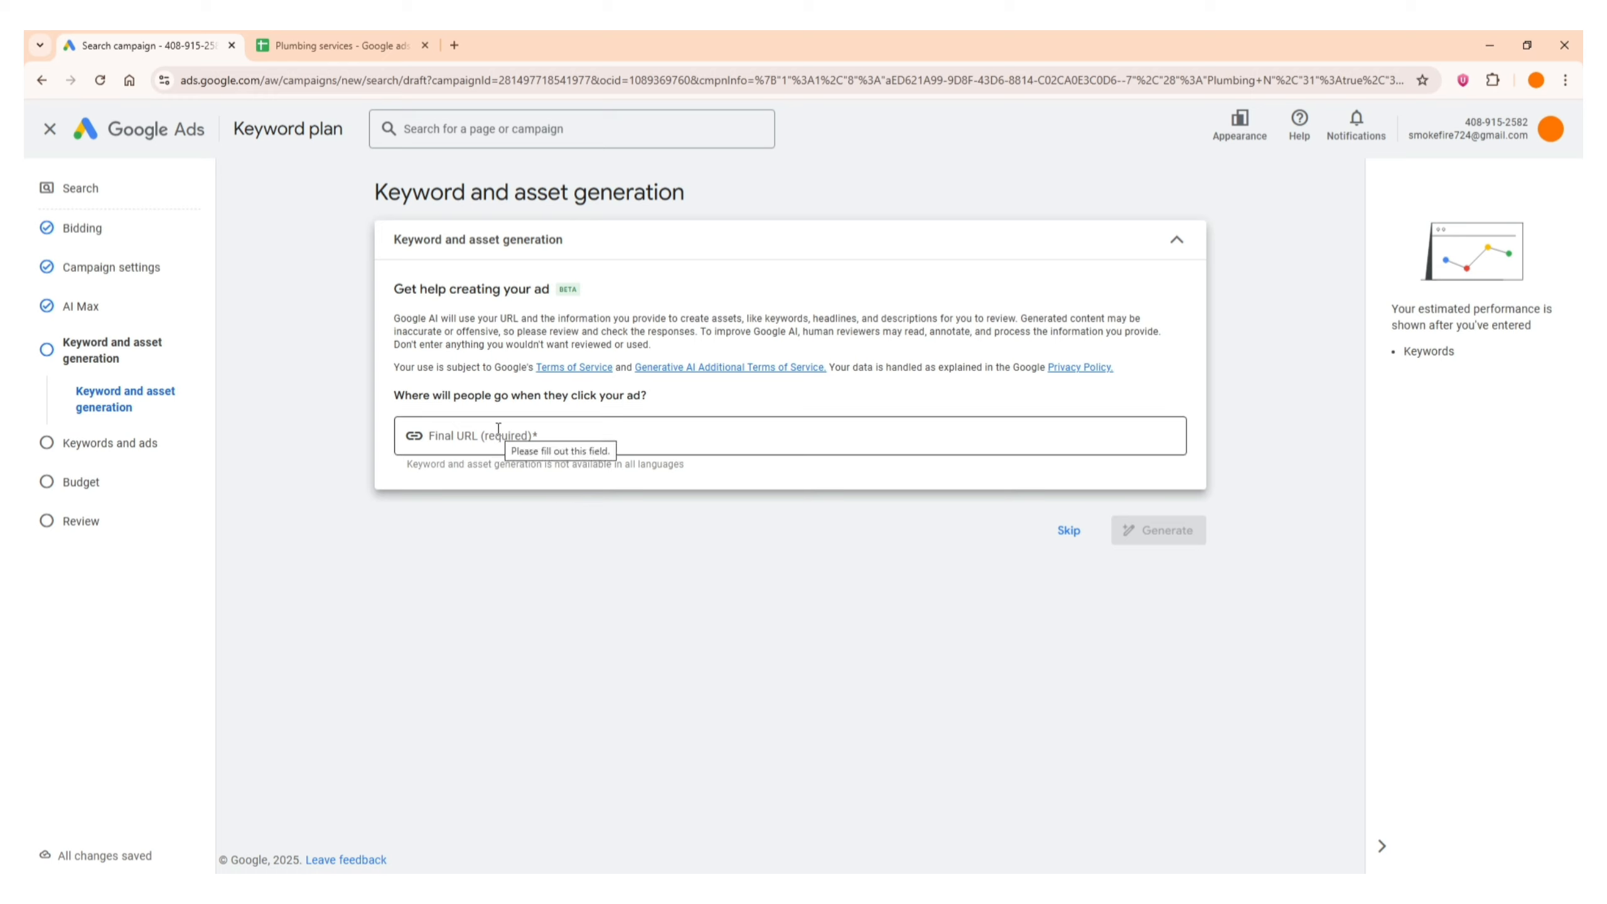
# Skip the AI keyword and asset generation without entering a final URL and continue to keywords and ads
pyautogui.click(479, 572)
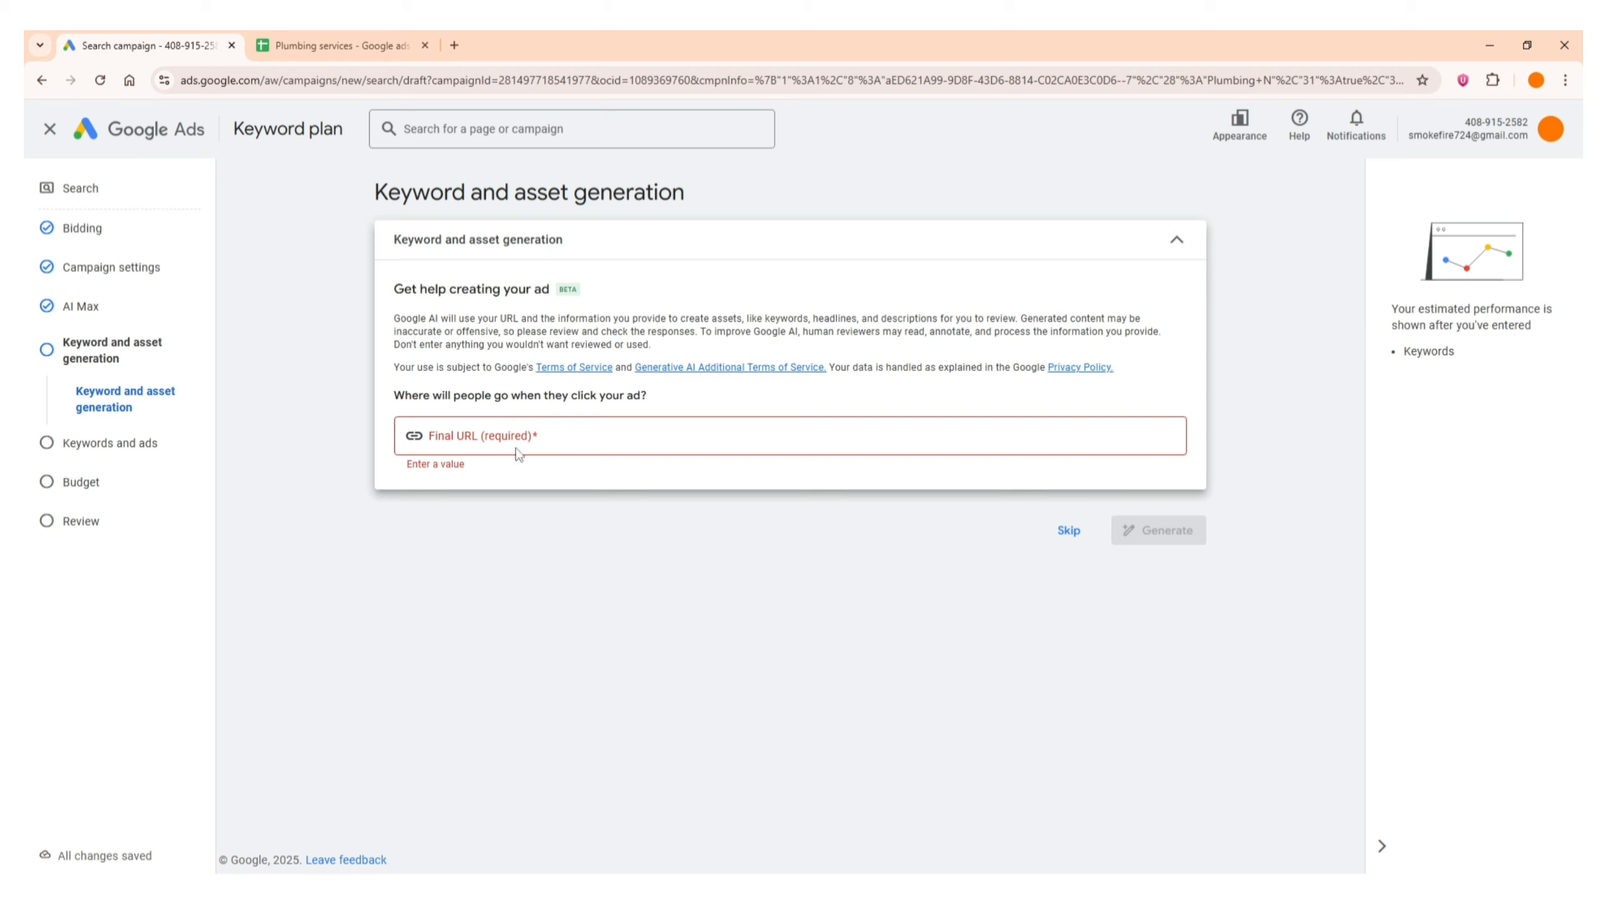
pyautogui.moveTo(387, 190); pyautogui.dragTo(579, 194)
pyautogui.click(582, 193)
pyautogui.click(1070, 532)
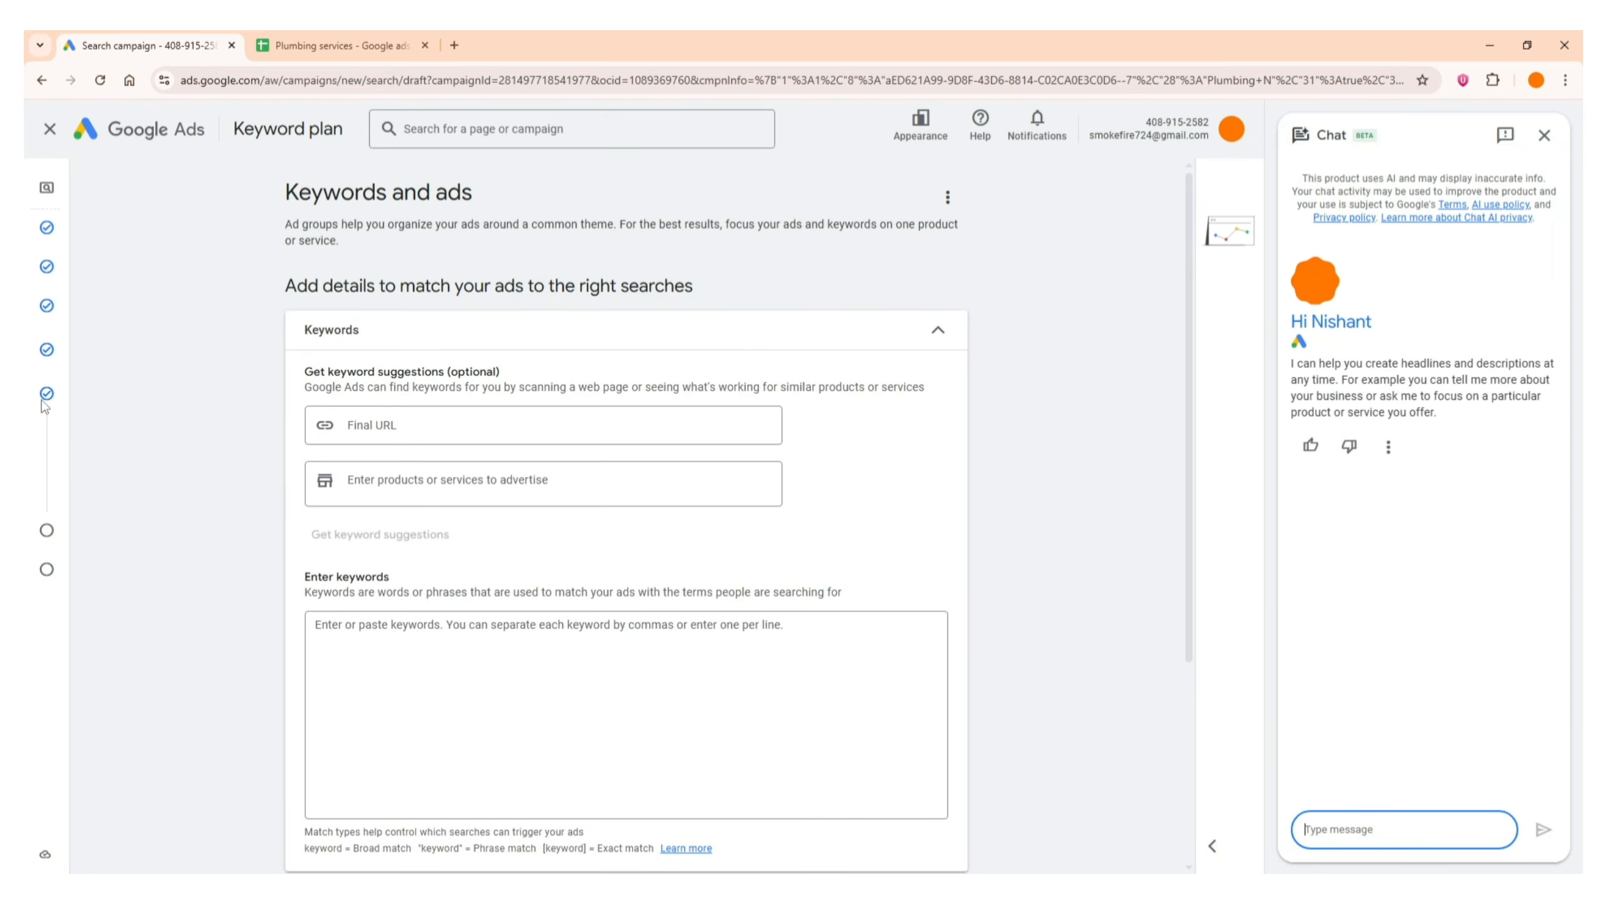
pyautogui.tripleClick(347, 193)
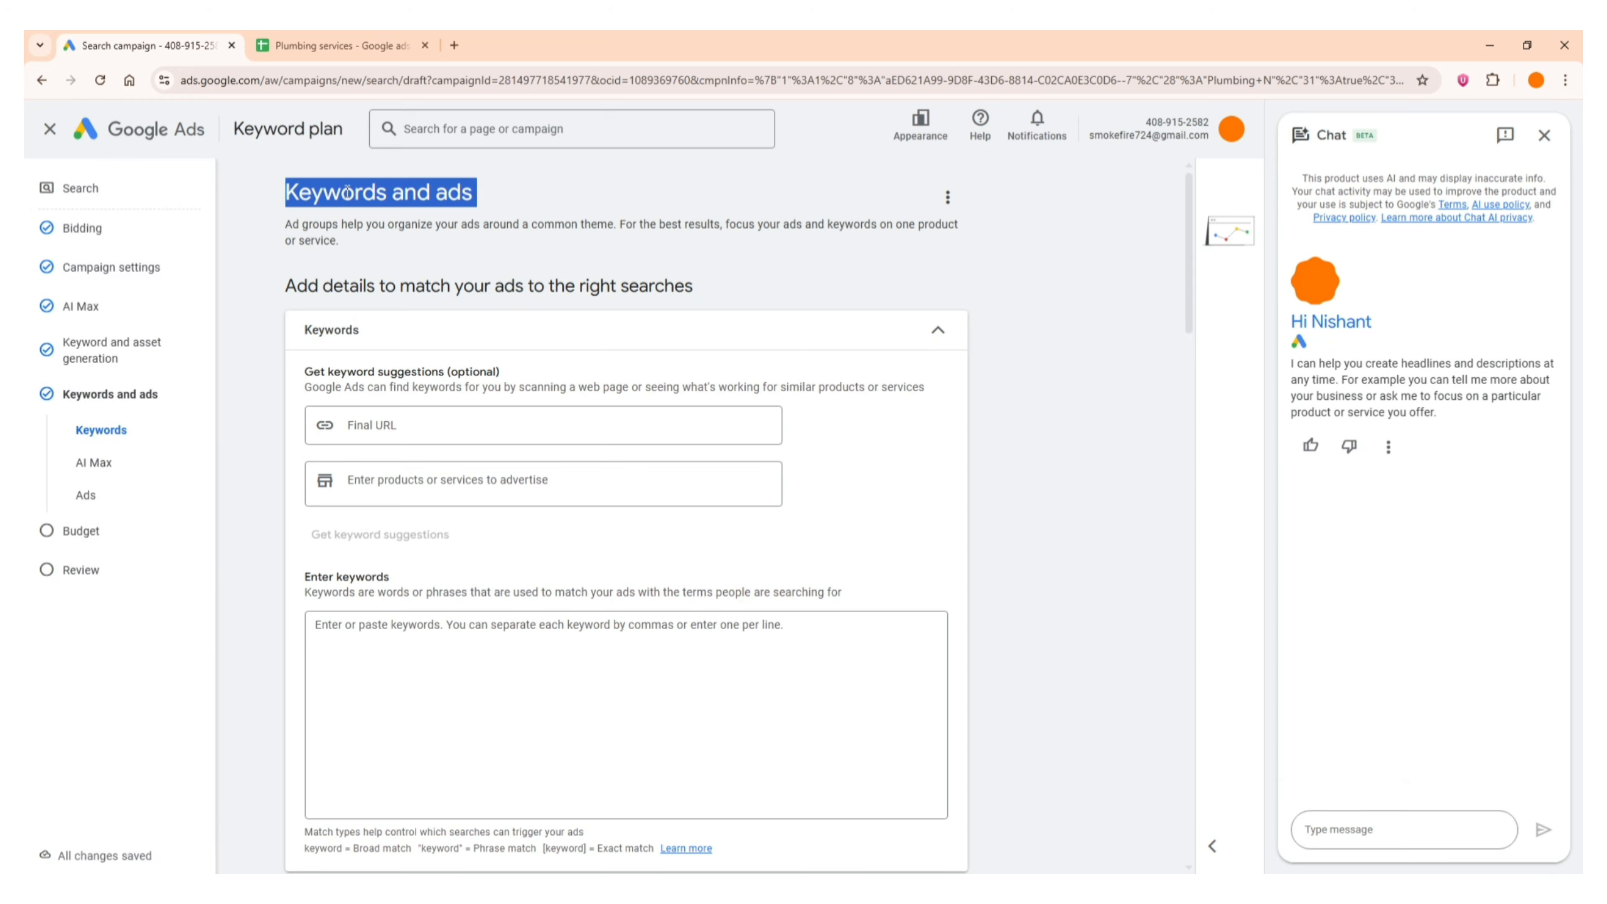
pyautogui.click(347, 192)
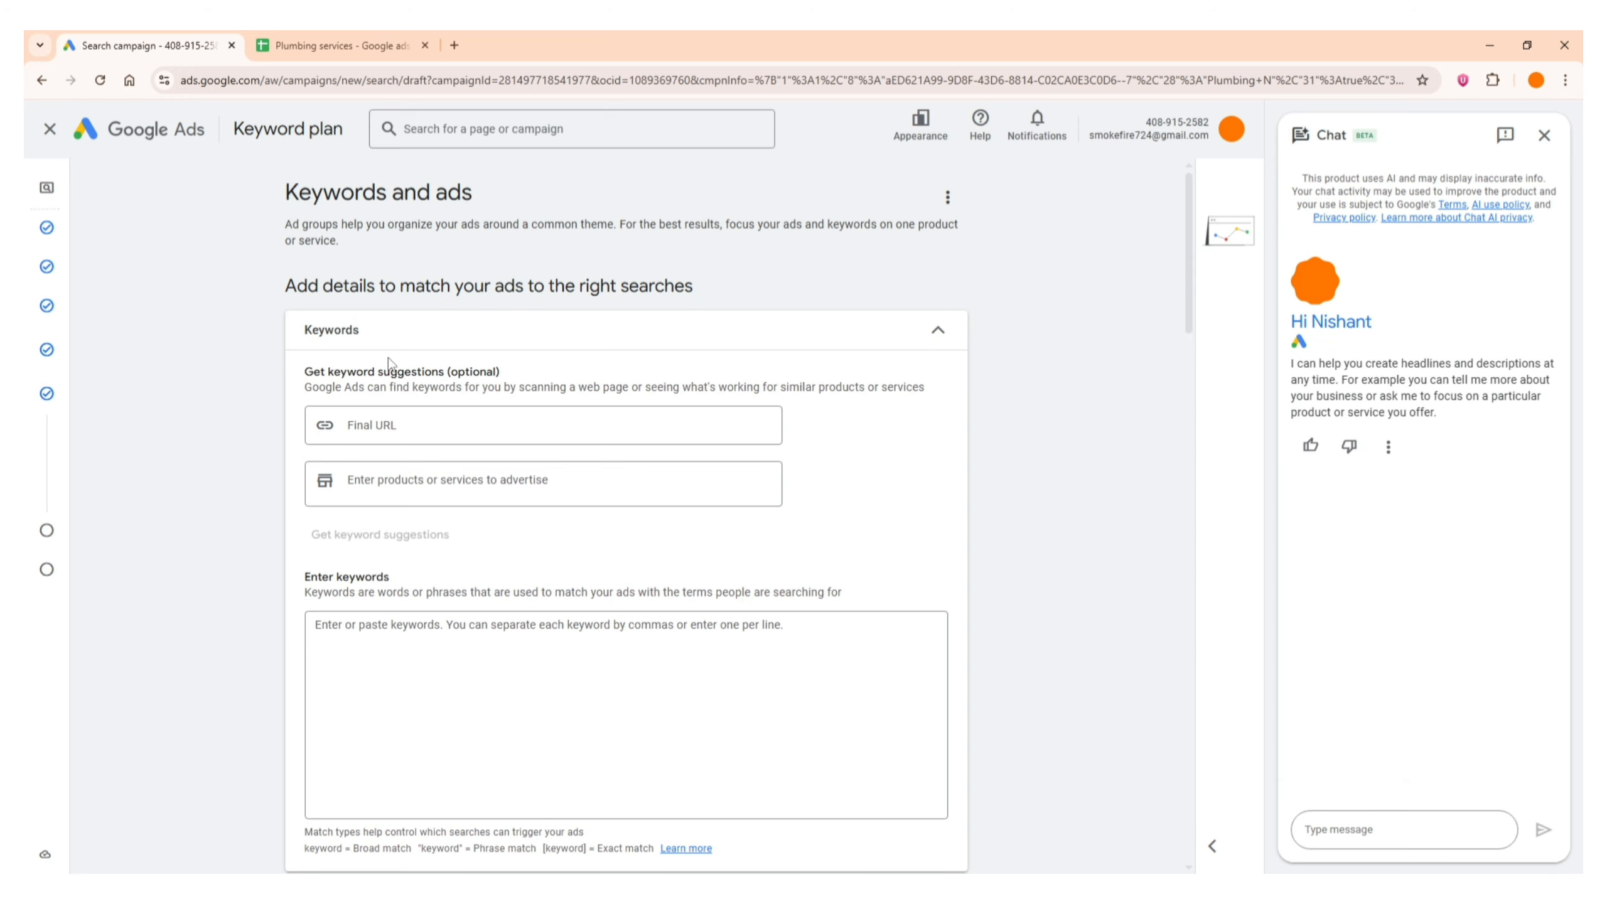
# Copy the plumber keywords from cells A1:A5 of the Keywords sheet in Google Sheets and paste them as keywords in the Google Ads campaign
pyautogui.scroll(-5, 405, 367)
pyautogui.click(428, 409)
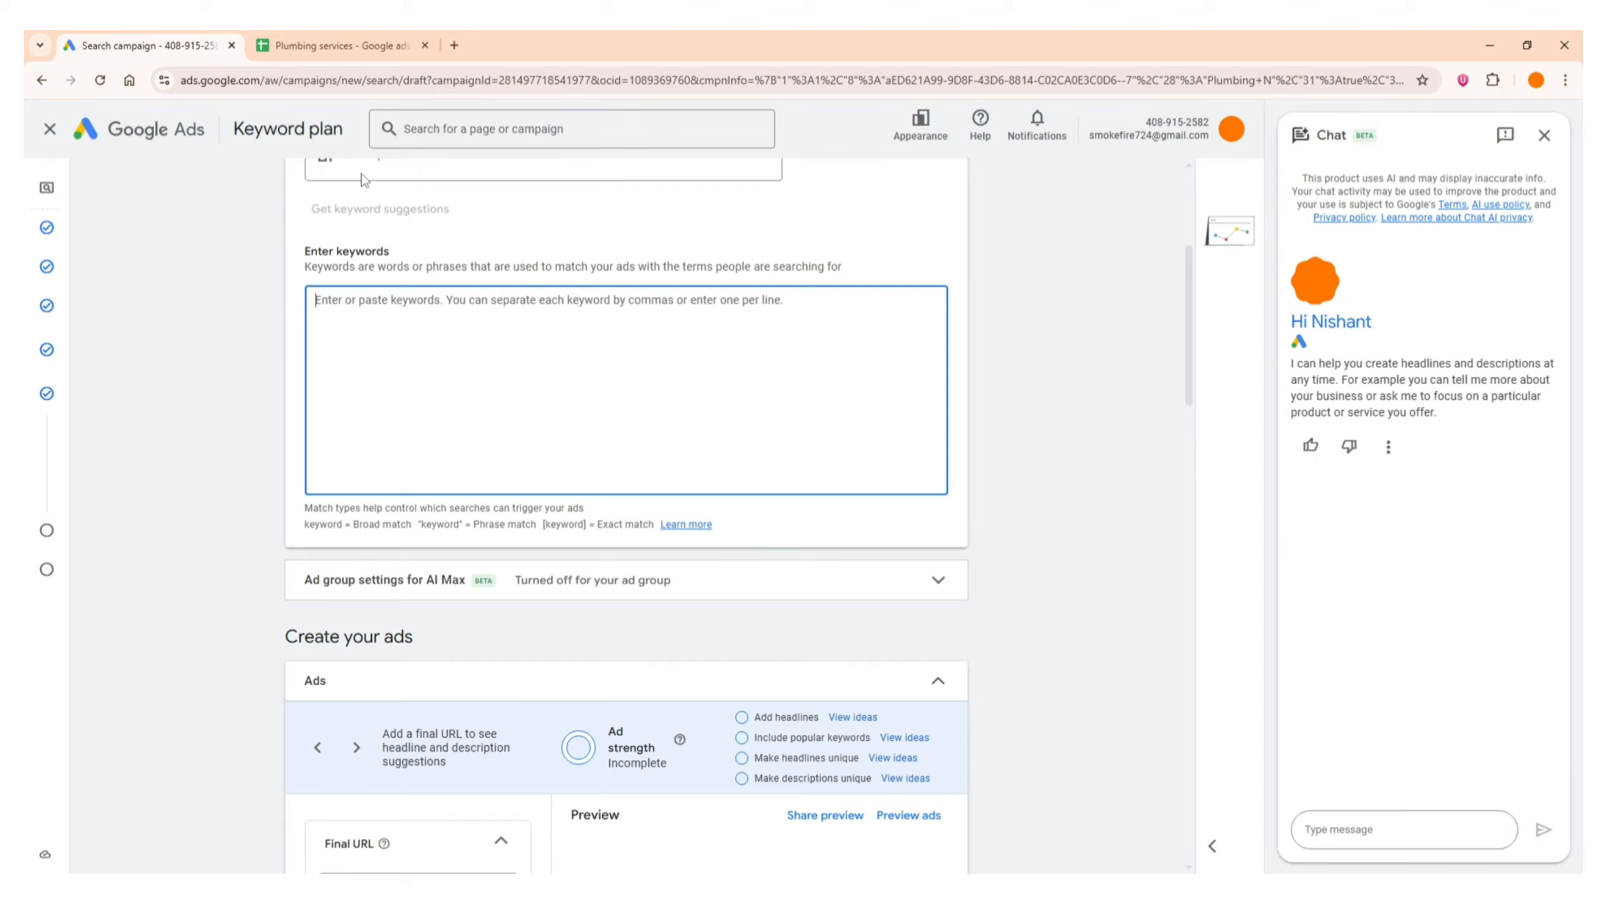
pyautogui.click(344, 44)
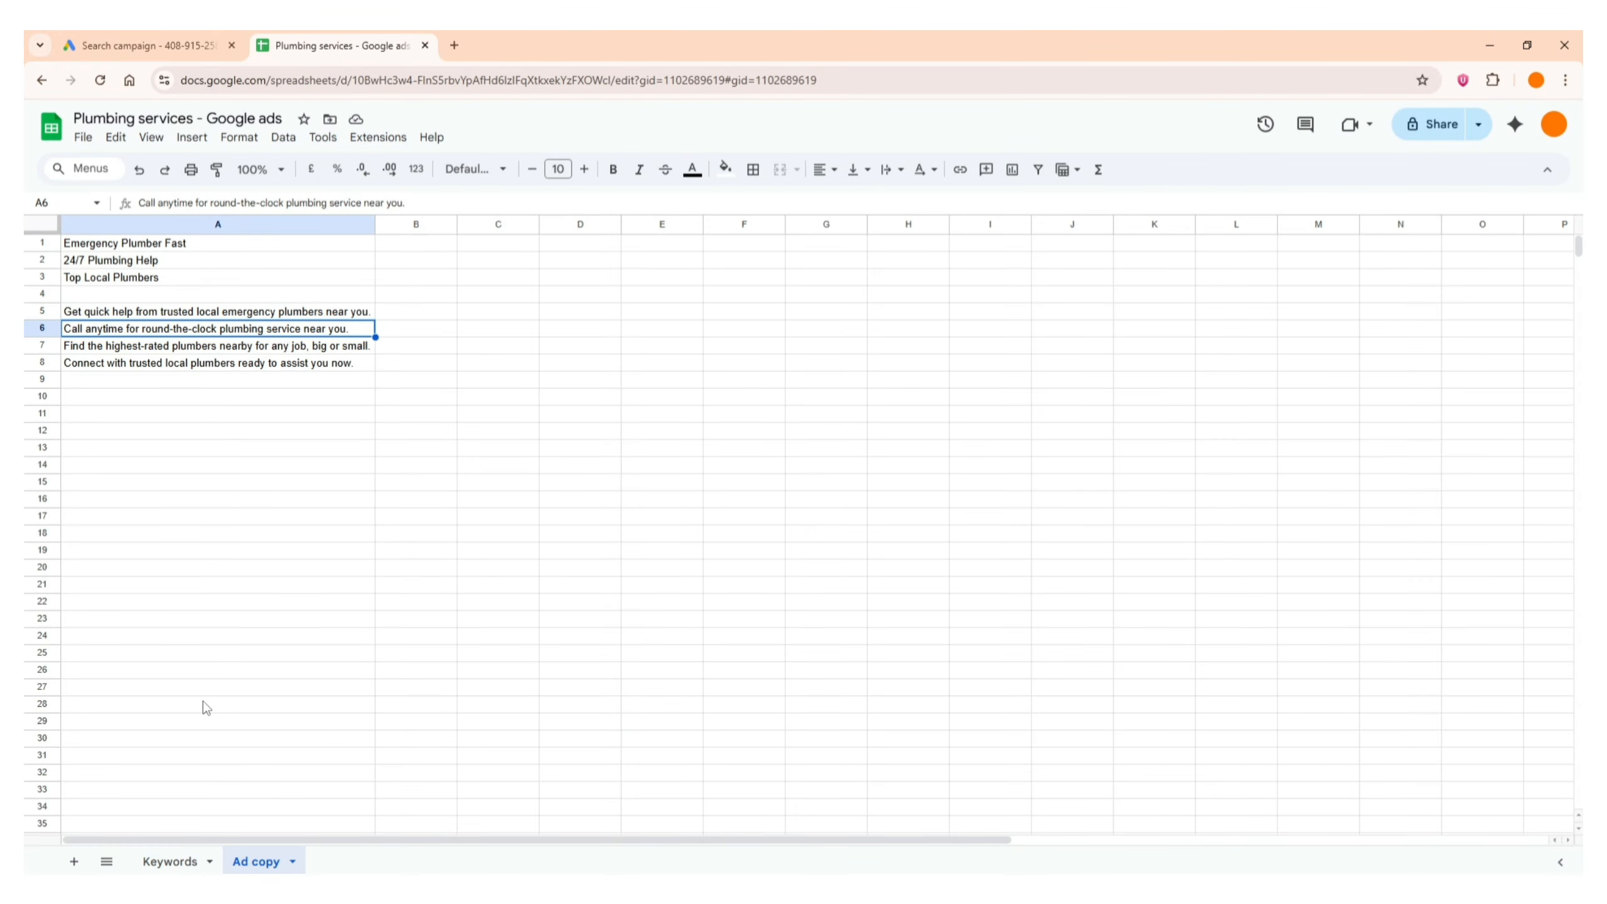
pyautogui.click(172, 862)
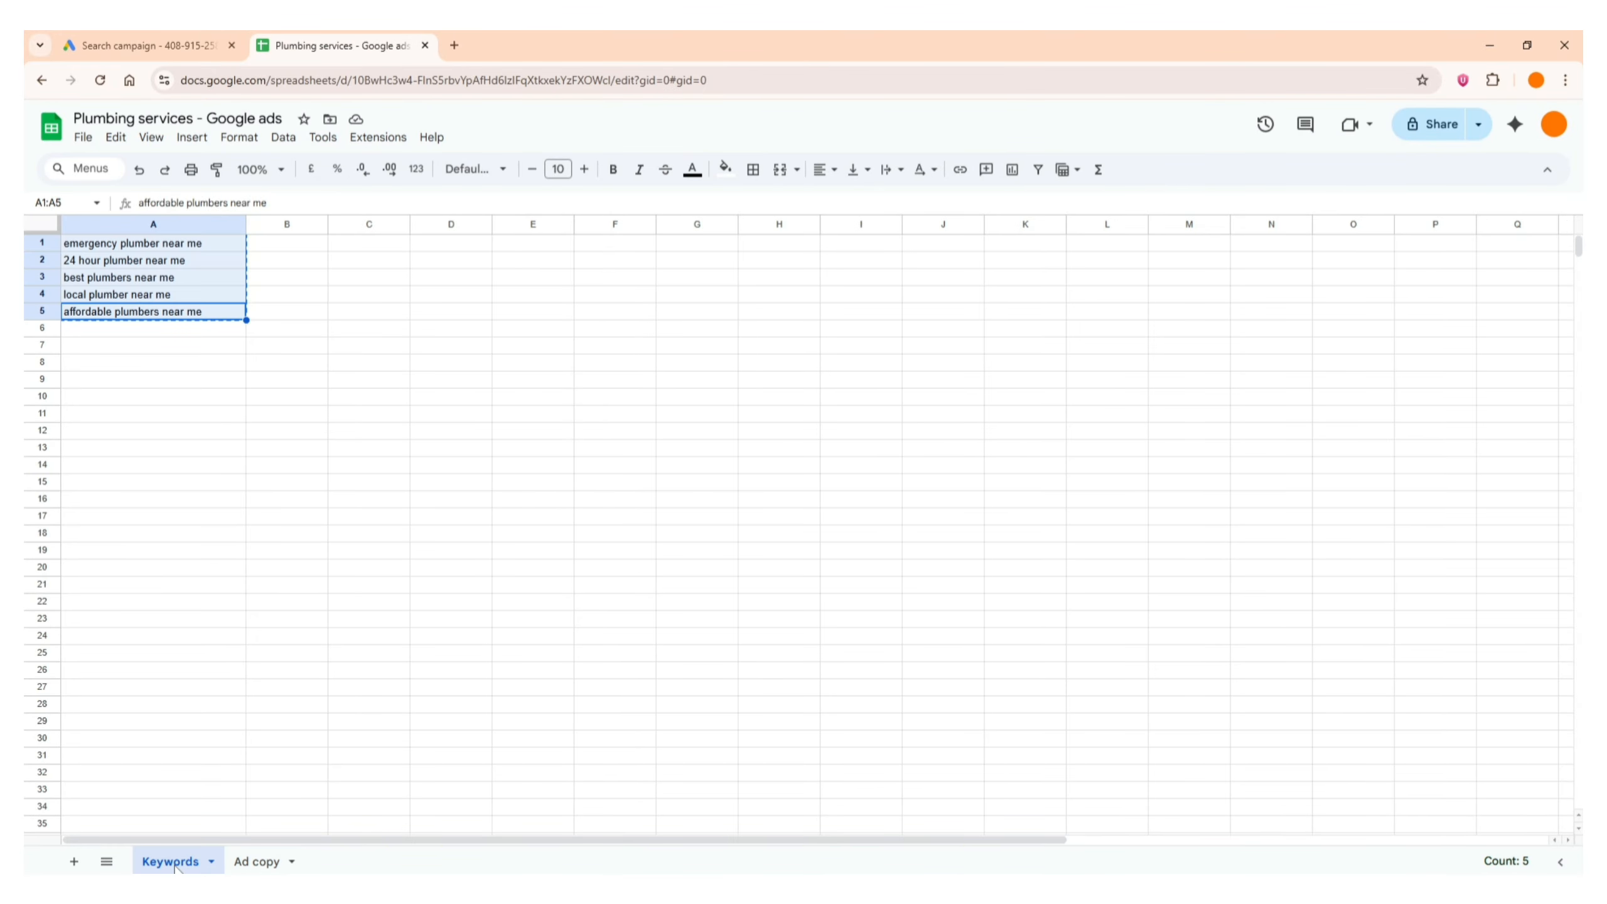
pyautogui.click(195, 346)
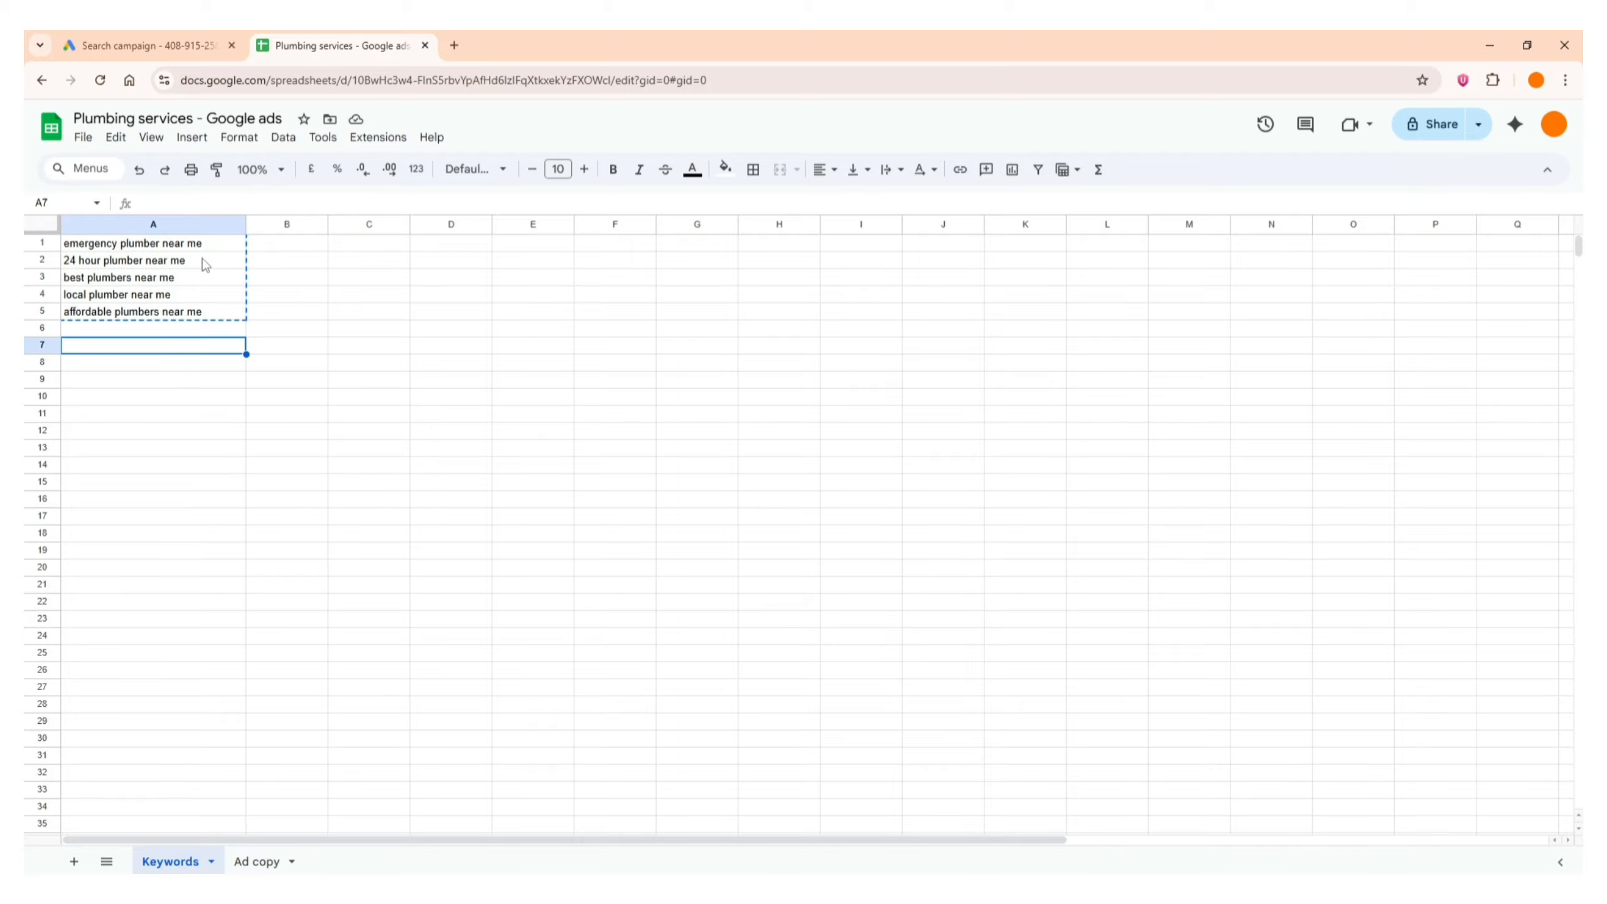
pyautogui.moveTo(209, 244); pyautogui.dragTo(221, 317)
pyautogui.hotkey('ctrl', 'c')
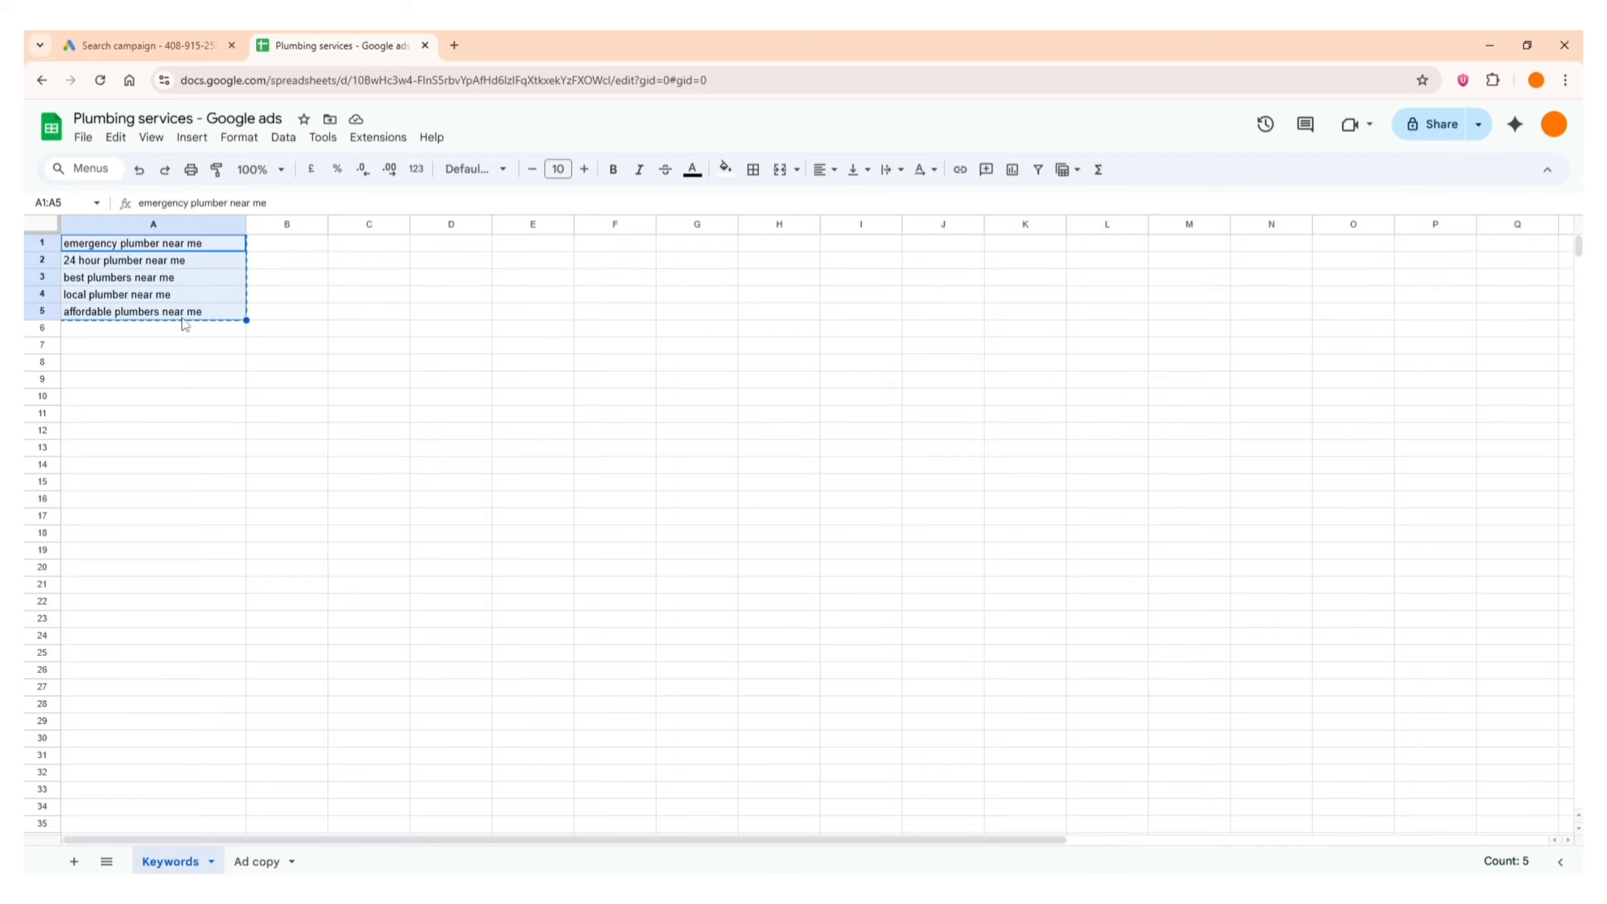
pyautogui.click(151, 38)
pyautogui.hotkey('ctrl', 'v')
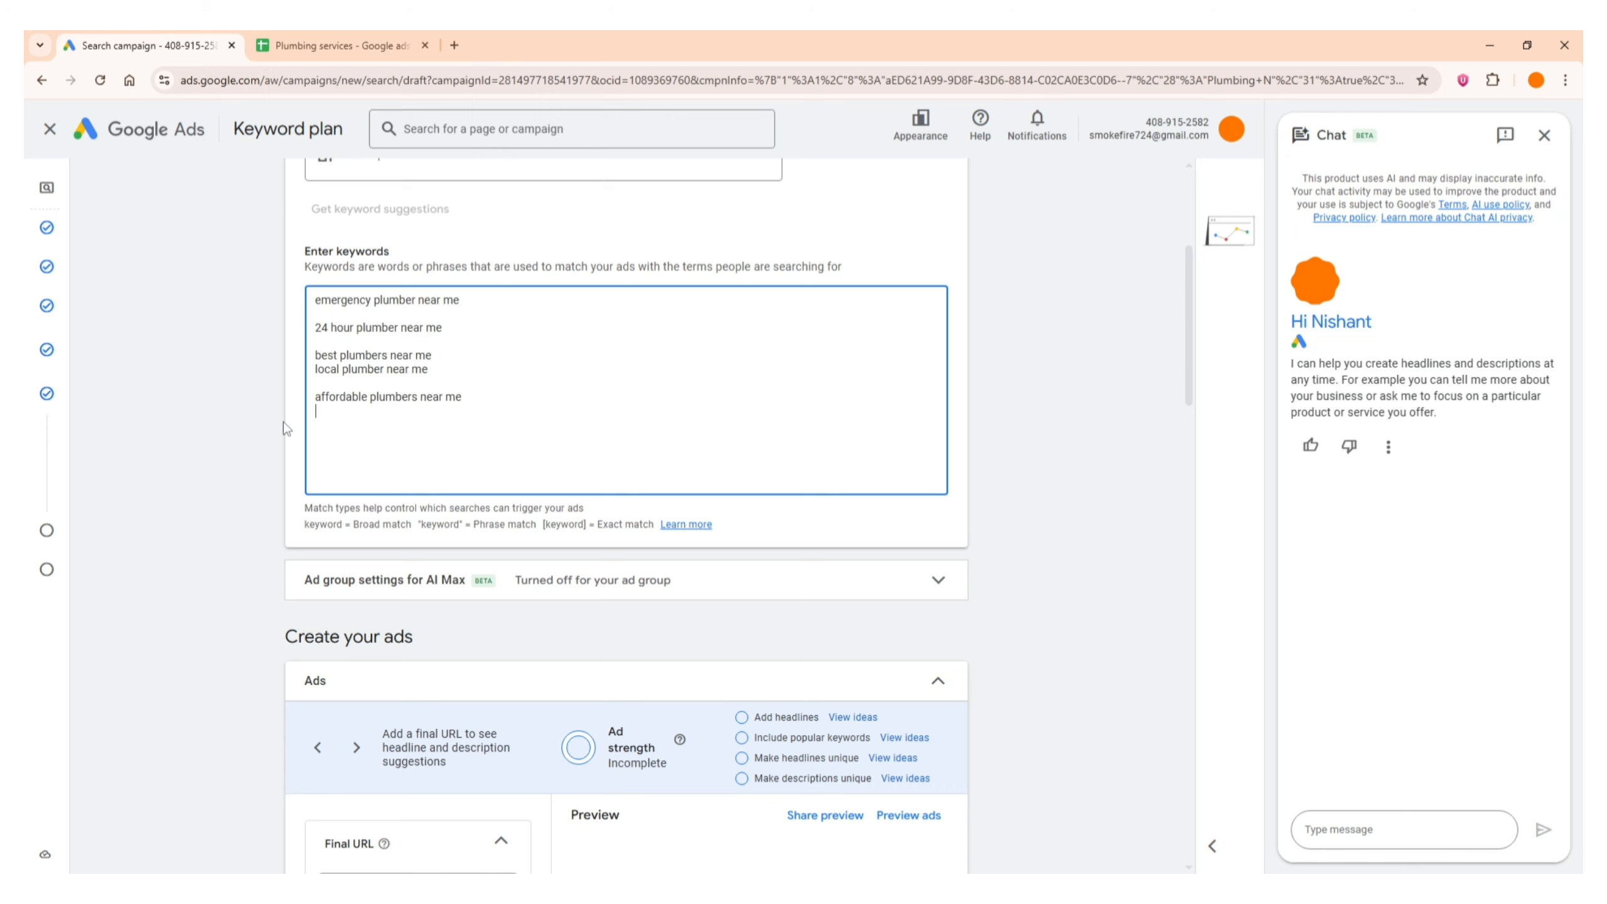
# Remove the blank lines between the pasted keywords so that each keyword directly follows the previous one
pyautogui.click(341, 344)
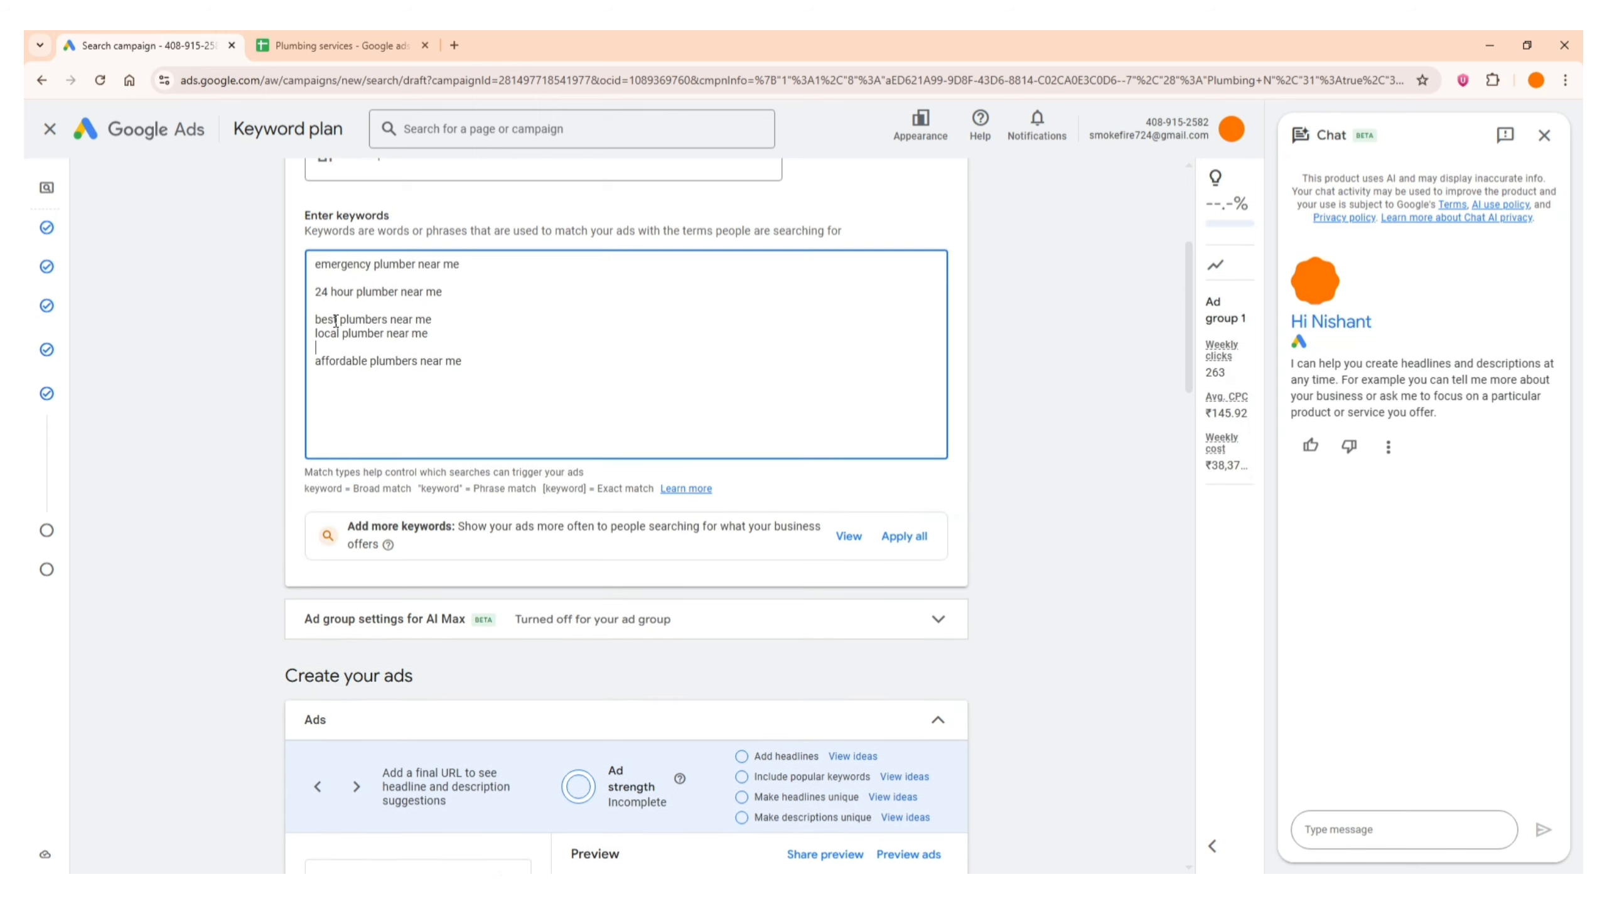
pyautogui.press('BackSpace')
pyautogui.press('BackSpace')
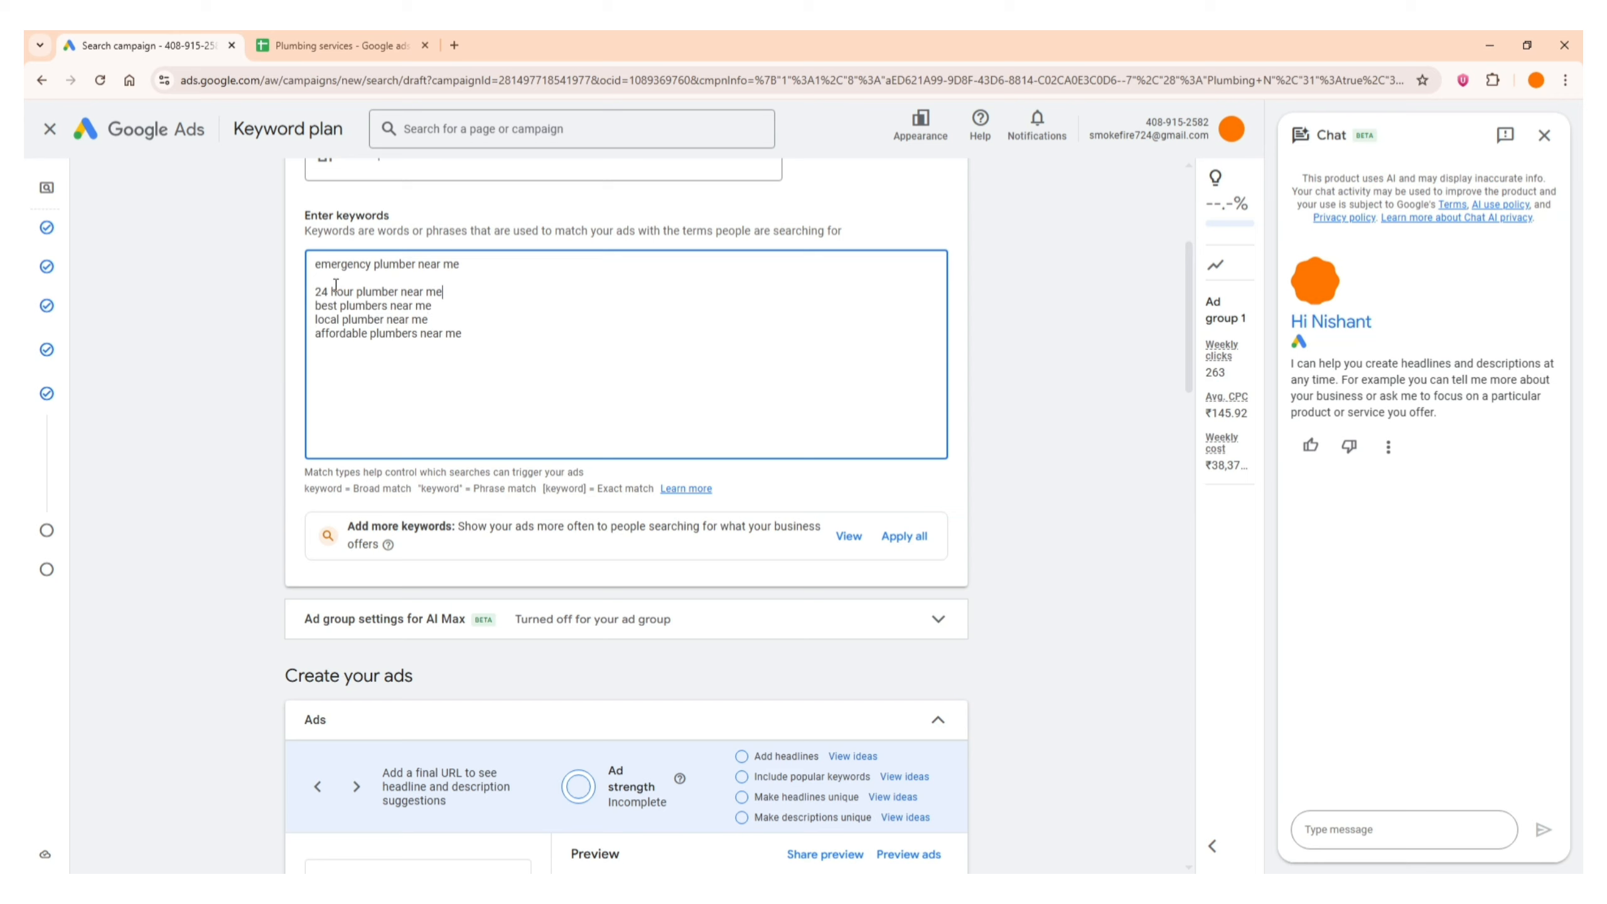
pyautogui.click(336, 280)
pyautogui.press('BackSpace')
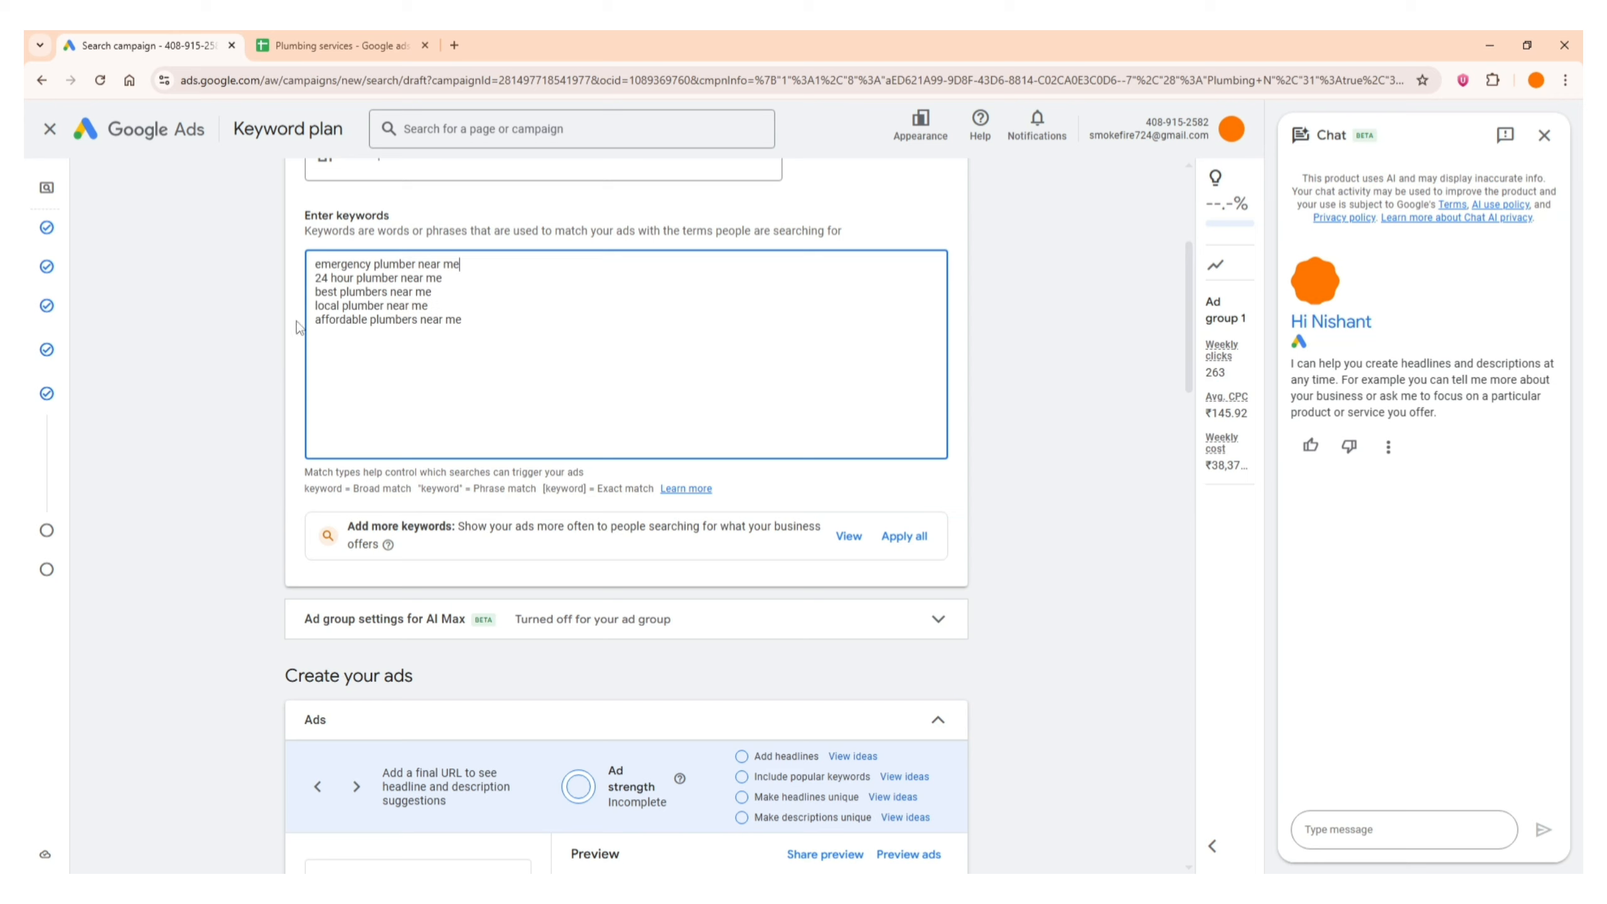
pyautogui.click(259, 340)
# Collapse the completed Keywords section of the ad group after checking the start of the ad creation form
pyautogui.scroll(-5, 253, 418)
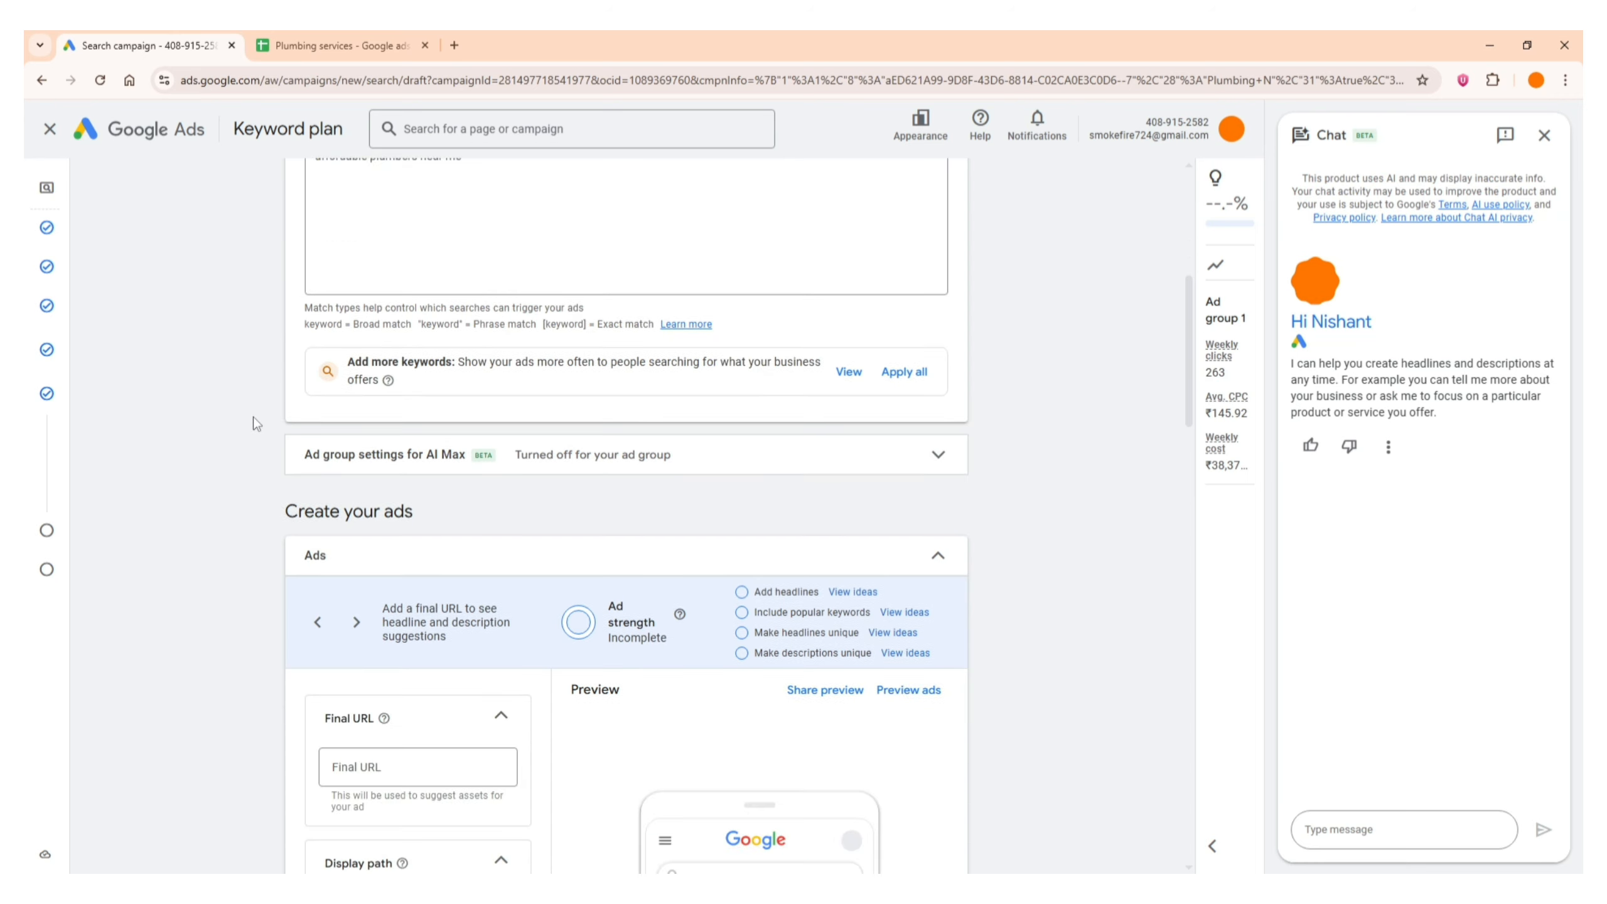
pyautogui.scroll(-2, 254, 421)
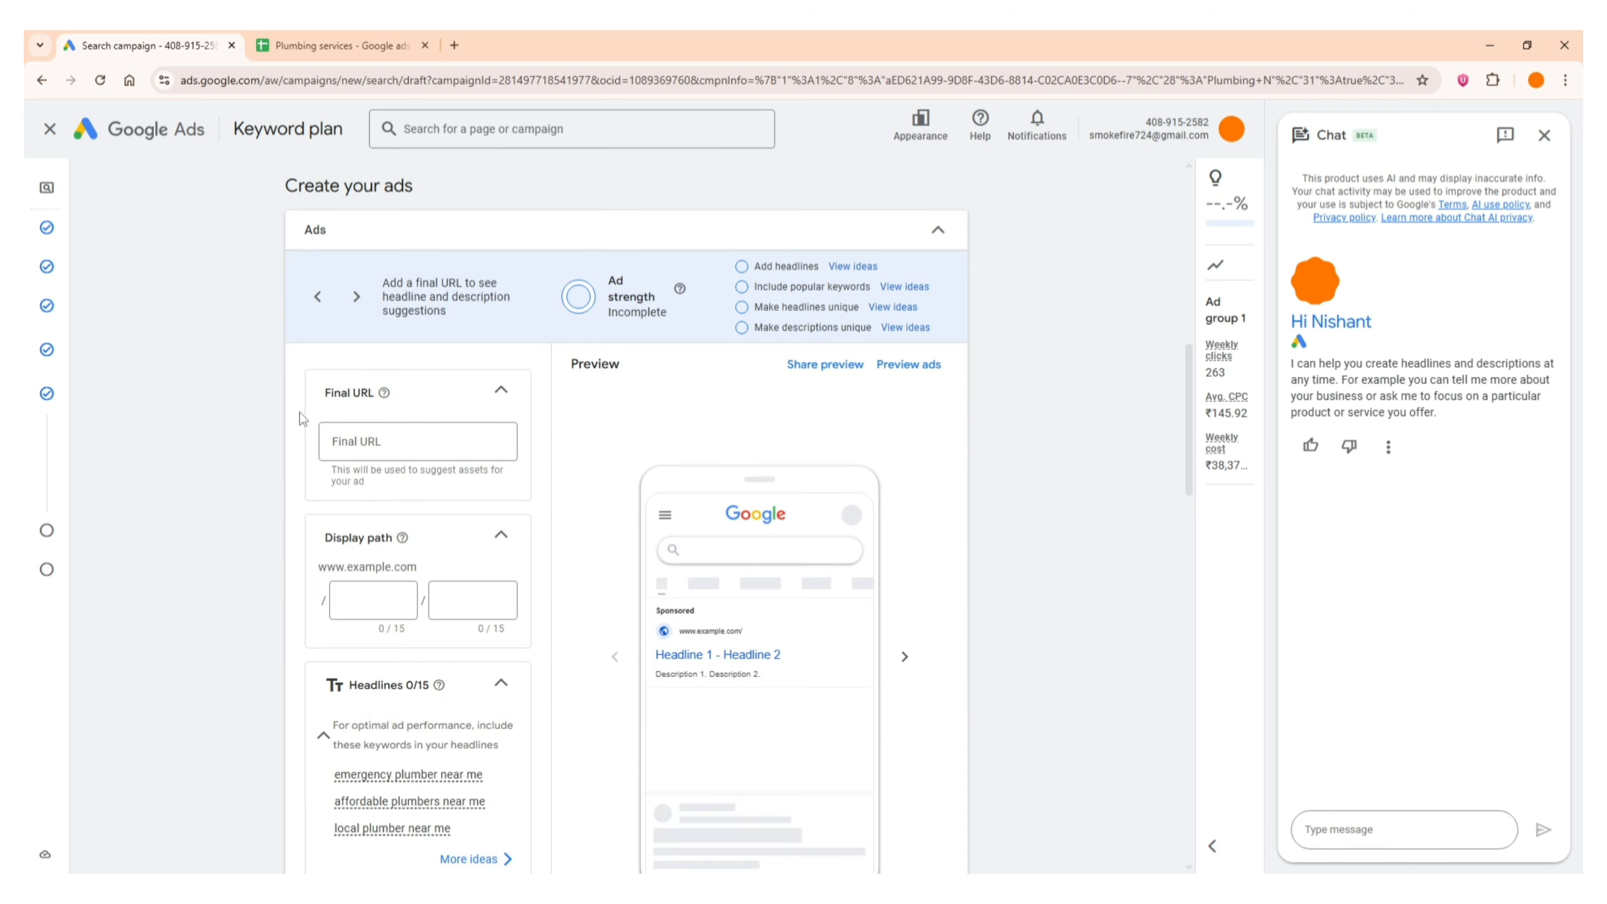
pyautogui.click(389, 439)
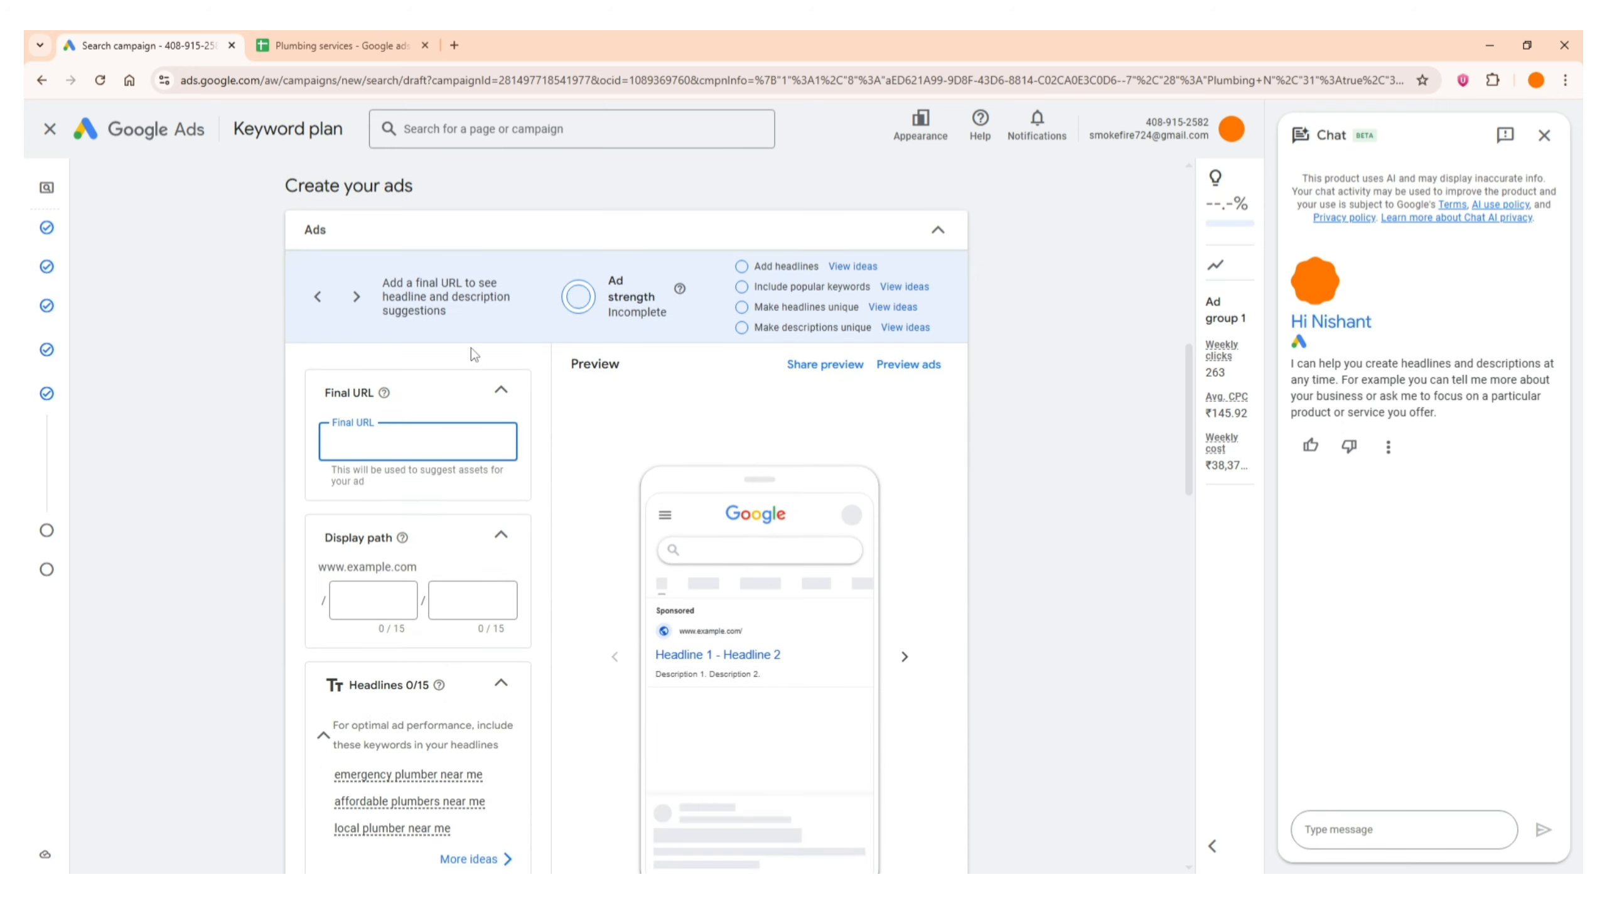
pyautogui.scroll(15, 471, 347)
pyautogui.click(452, 347)
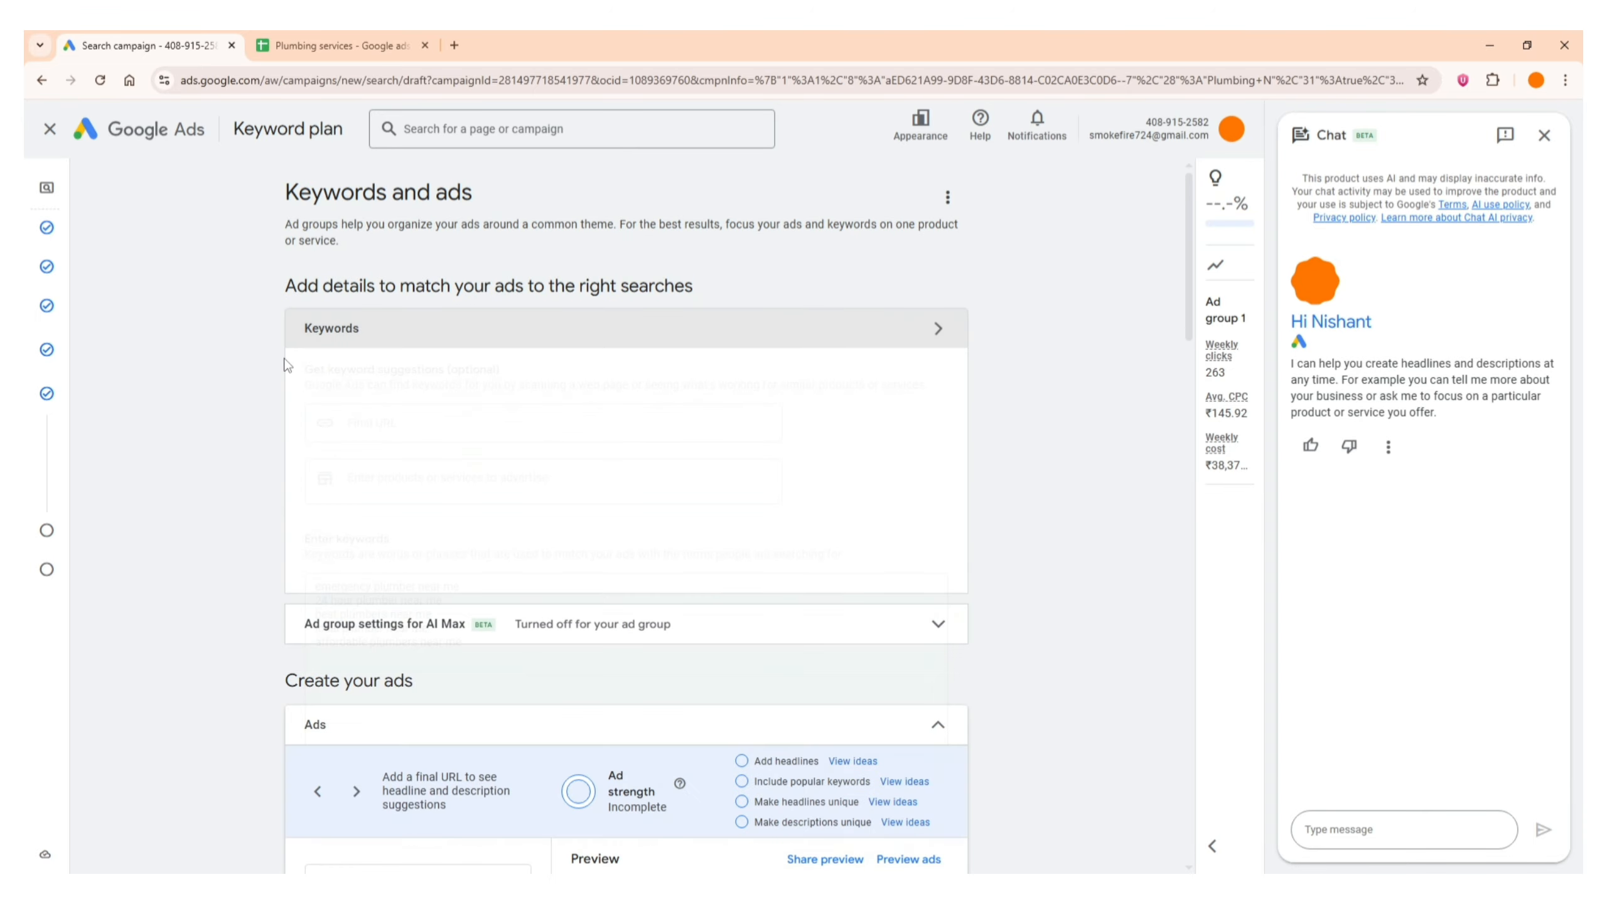
# Examine the ad creation form, covering final URL, display path, headlines, descriptions, business name, sitelinks and callouts
pyautogui.scroll(-2, 320, 396)
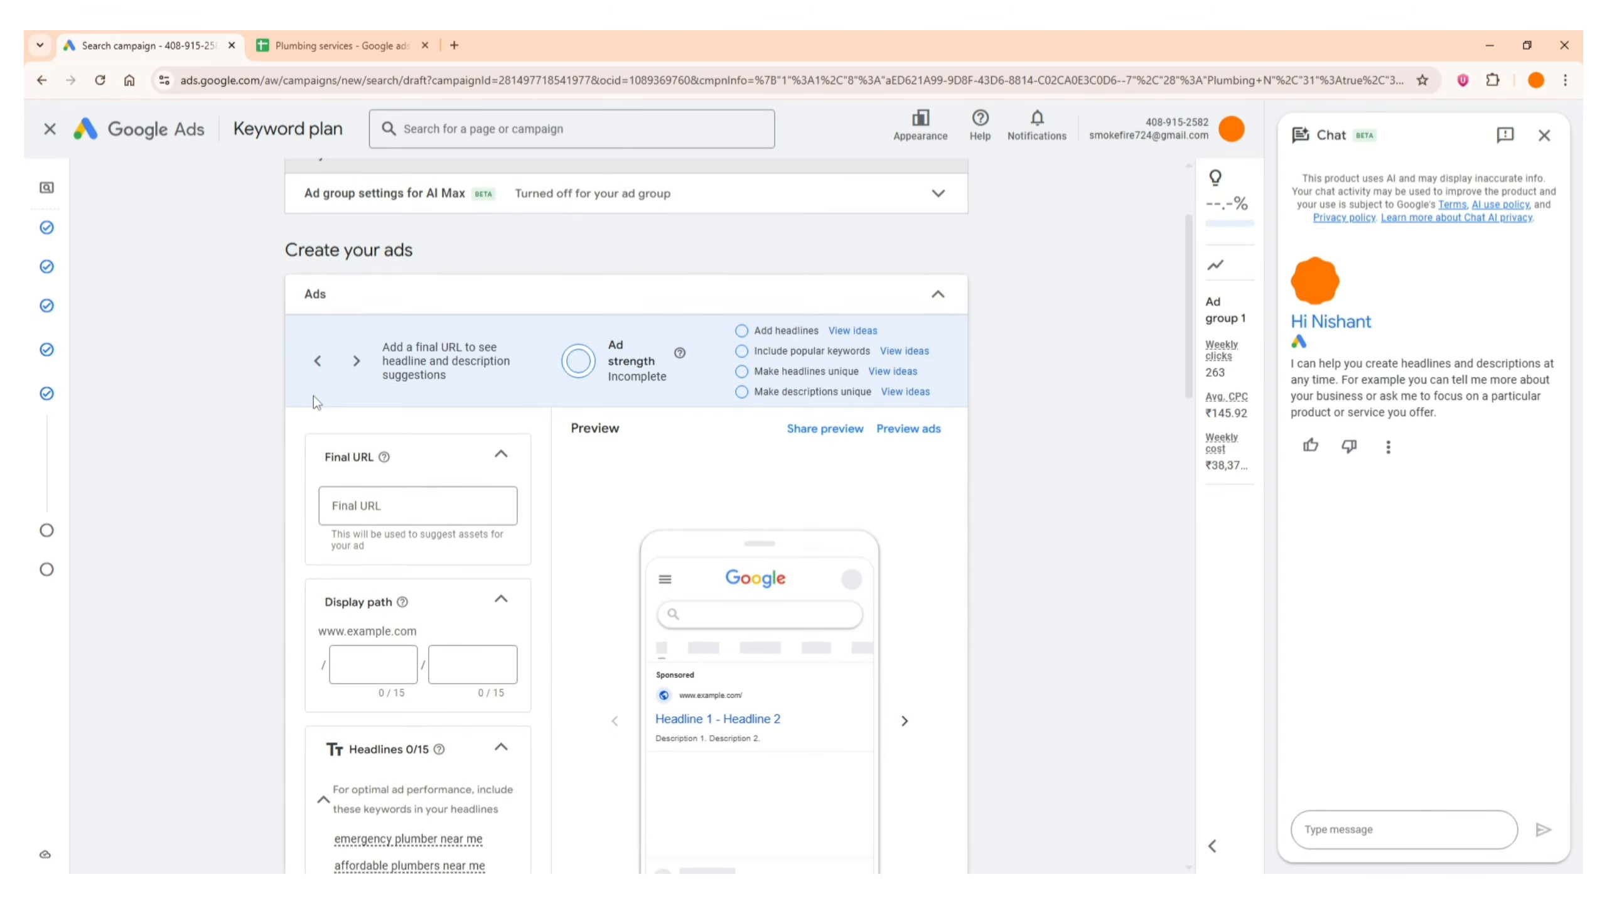
pyautogui.click(437, 288)
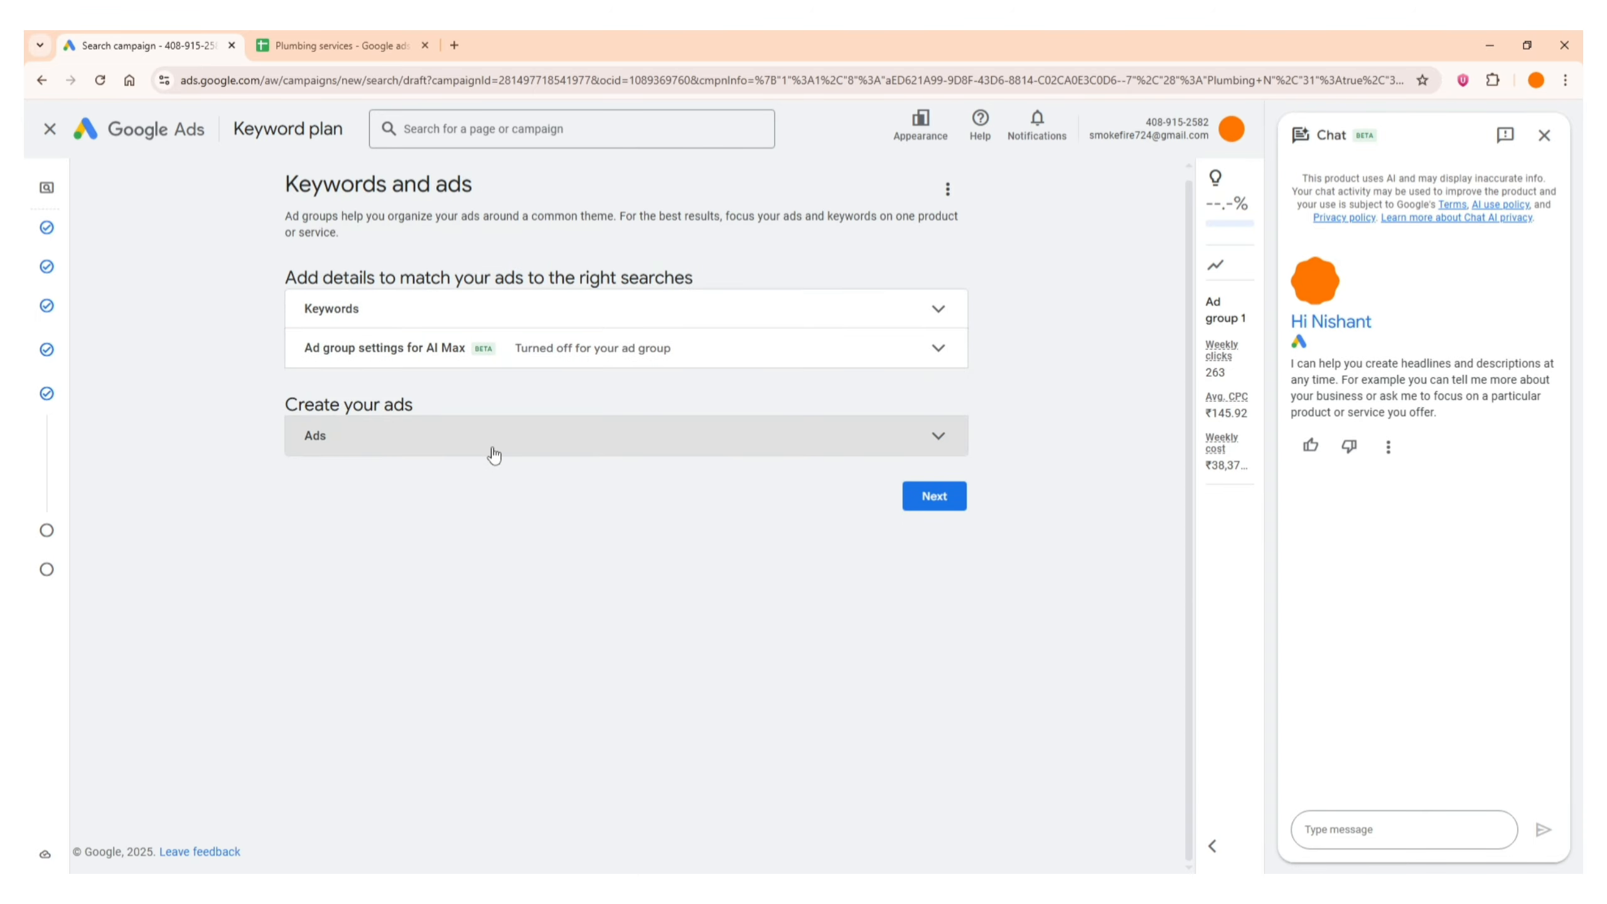
pyautogui.click(492, 446)
pyautogui.scroll(-6, 118, 456)
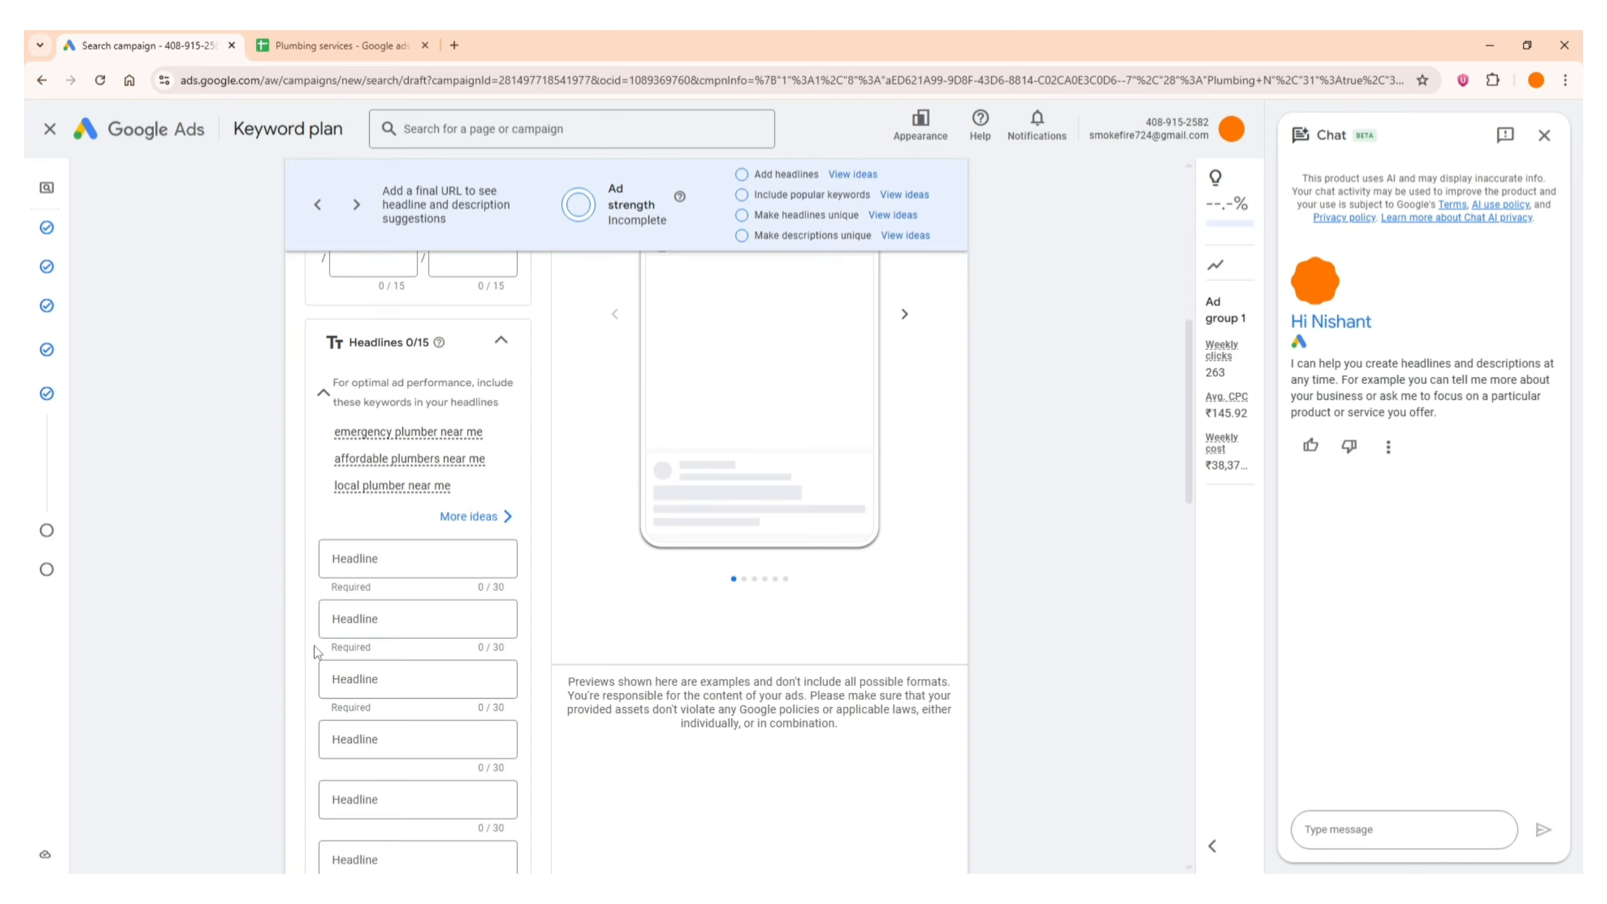
pyautogui.scroll(-5, 313, 652)
pyautogui.scroll(-5, 305, 567)
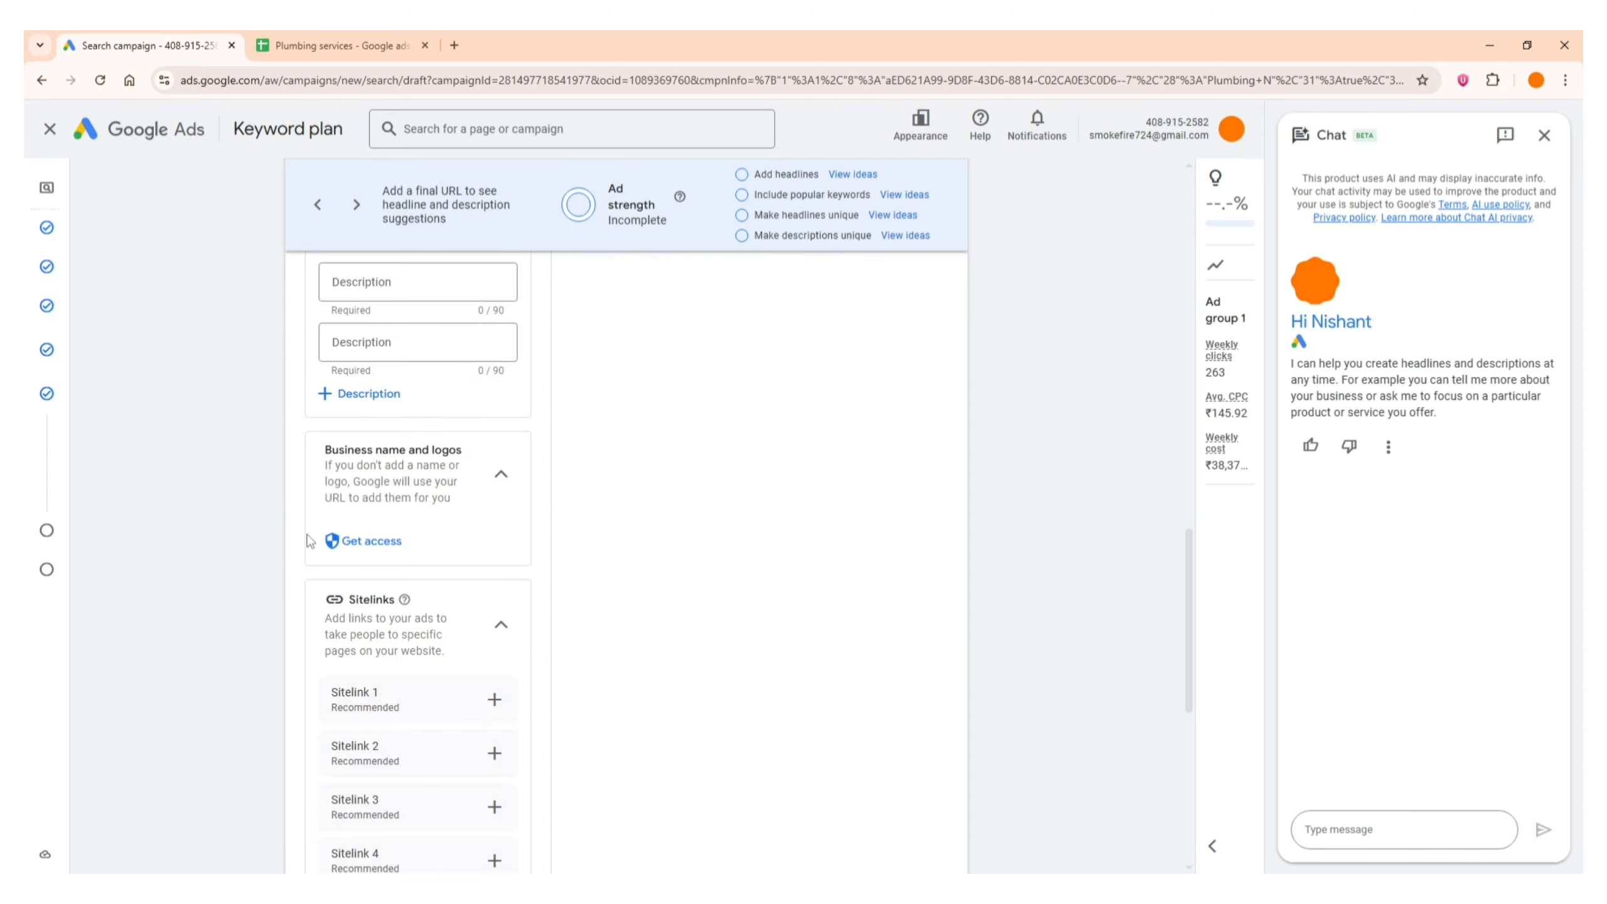
pyautogui.scroll(15, 307, 557)
pyautogui.scroll(-12, 310, 540)
pyautogui.scroll(-4, 308, 541)
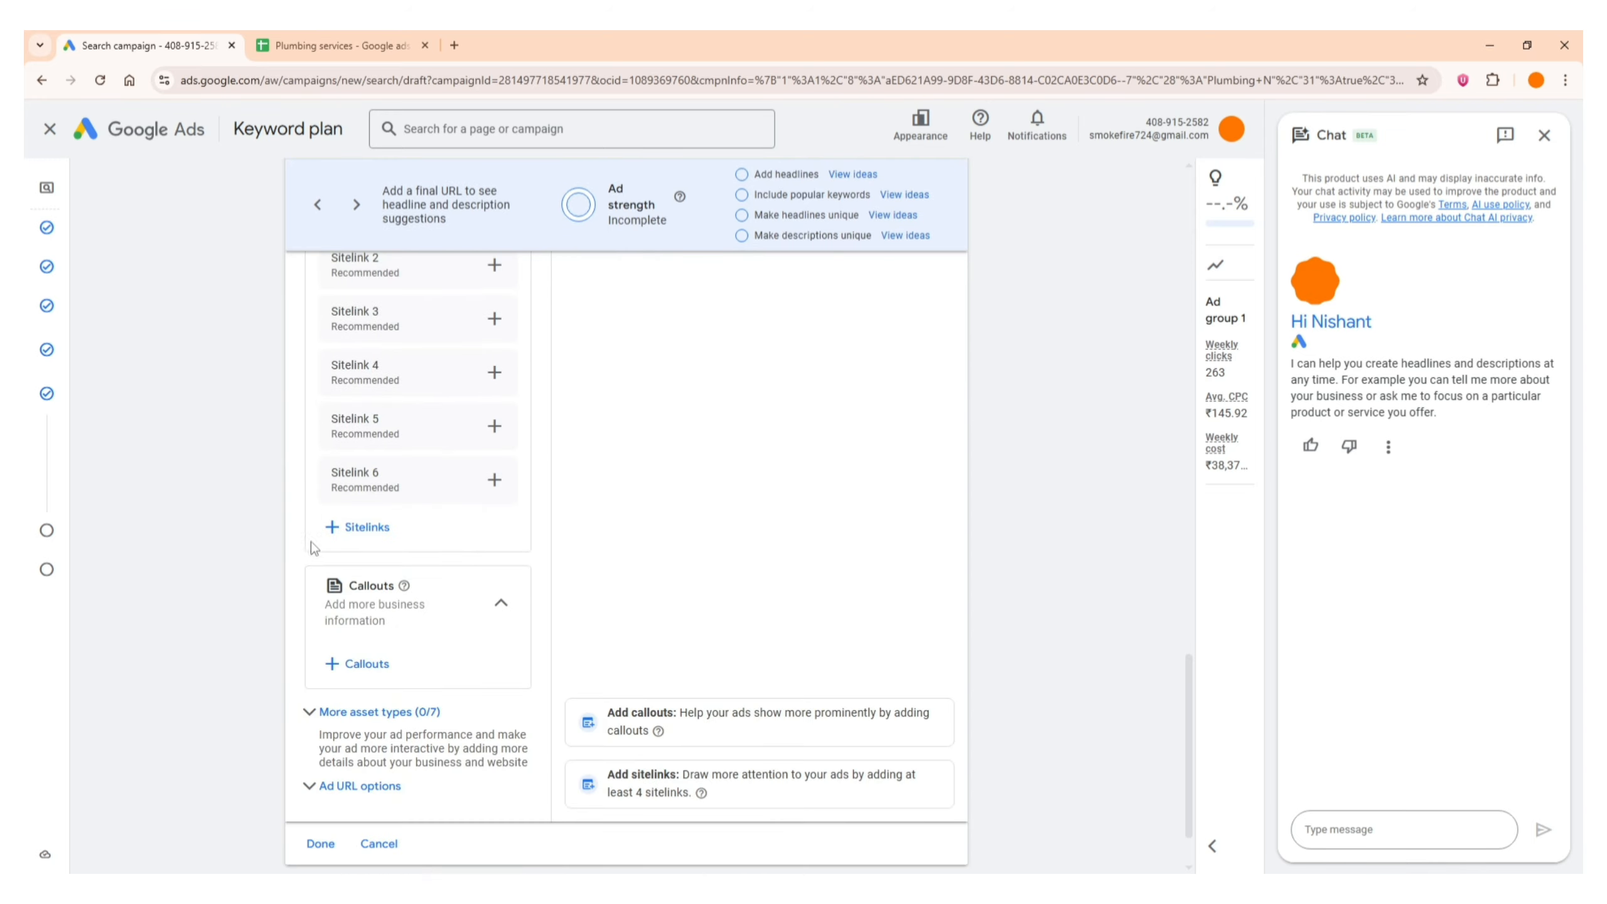
pyautogui.scroll(8, 304, 488)
pyautogui.scroll(3, 302, 489)
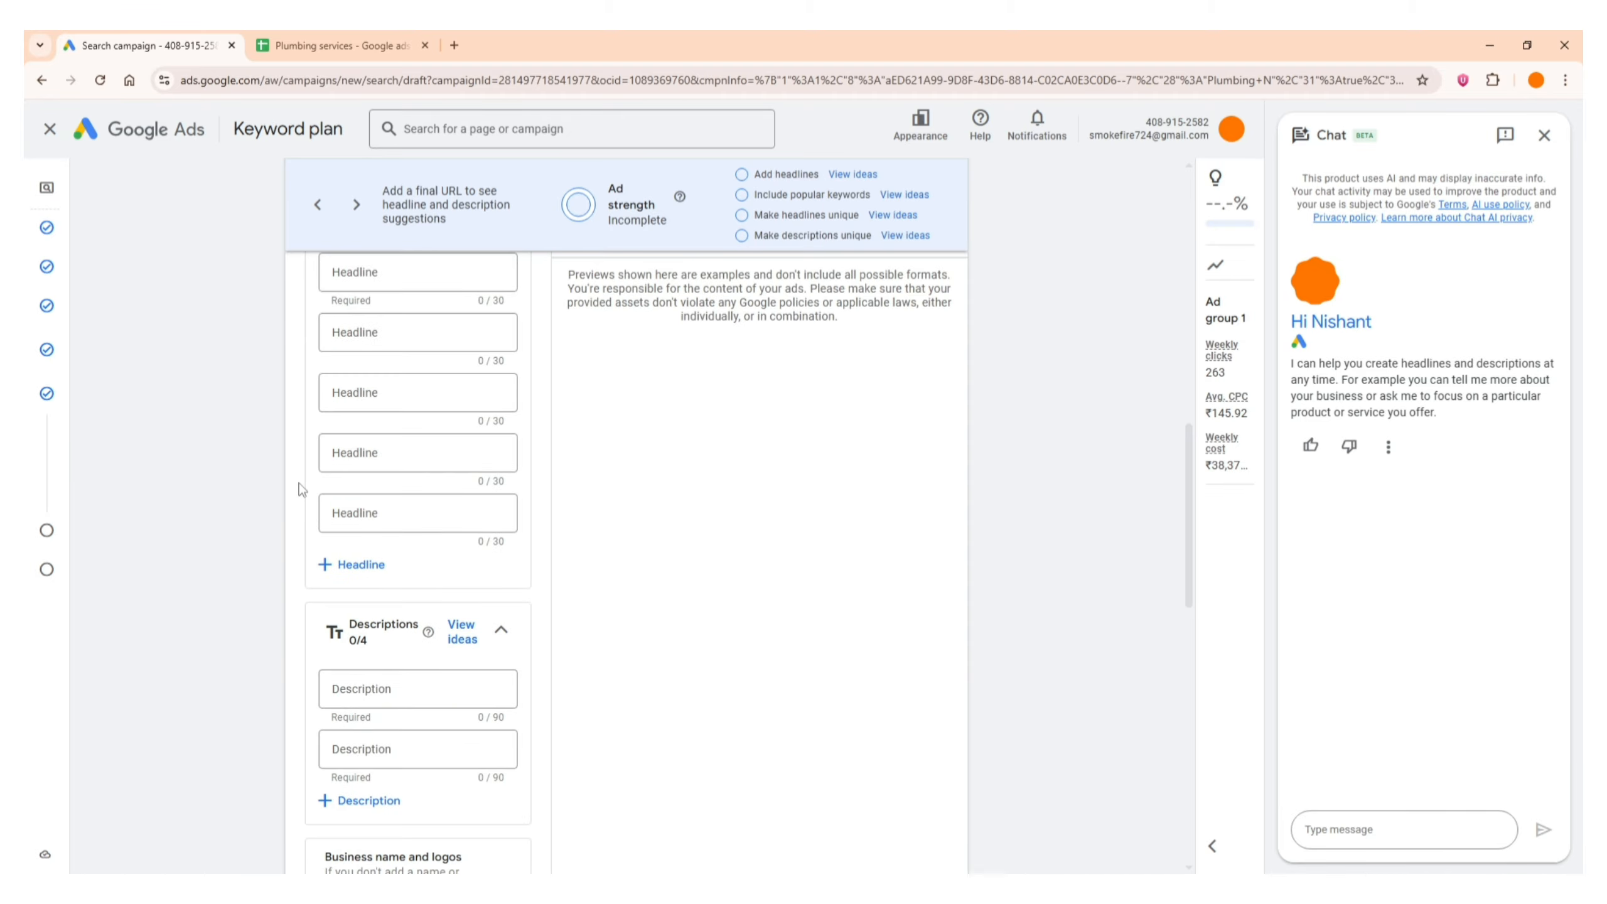
pyautogui.scroll(10, 302, 489)
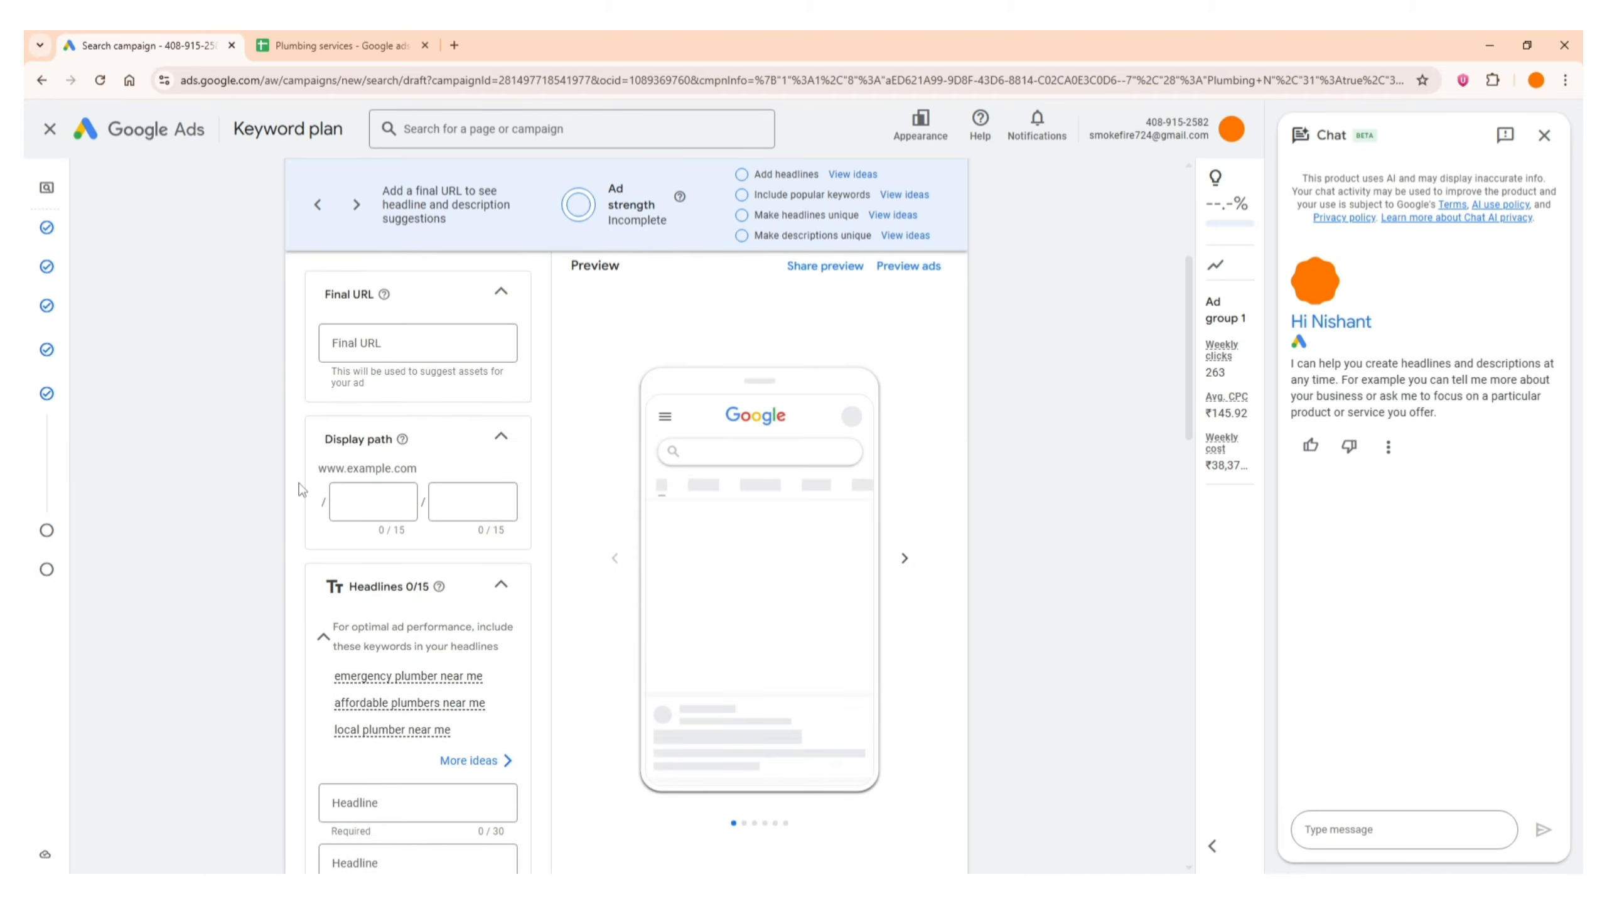
pyautogui.scroll(-7, 302, 489)
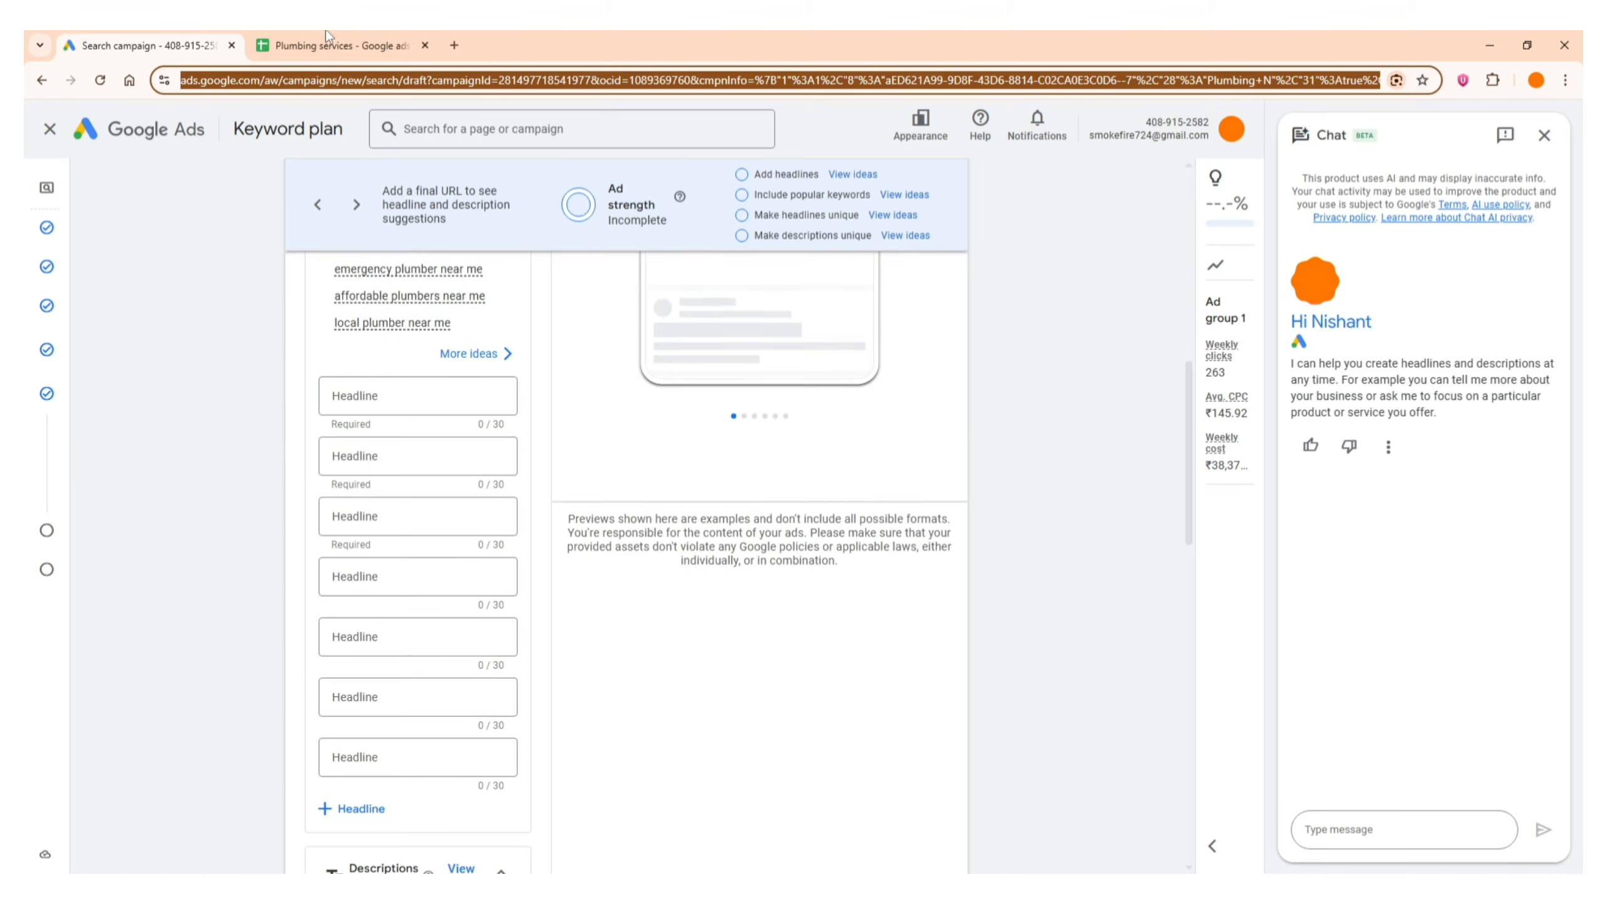
# Copy "Emergency Plumber Fast" from cell A1 of the Ad copy sheet in Google Sheets into the first headline in Google Ads
pyautogui.click(335, 45)
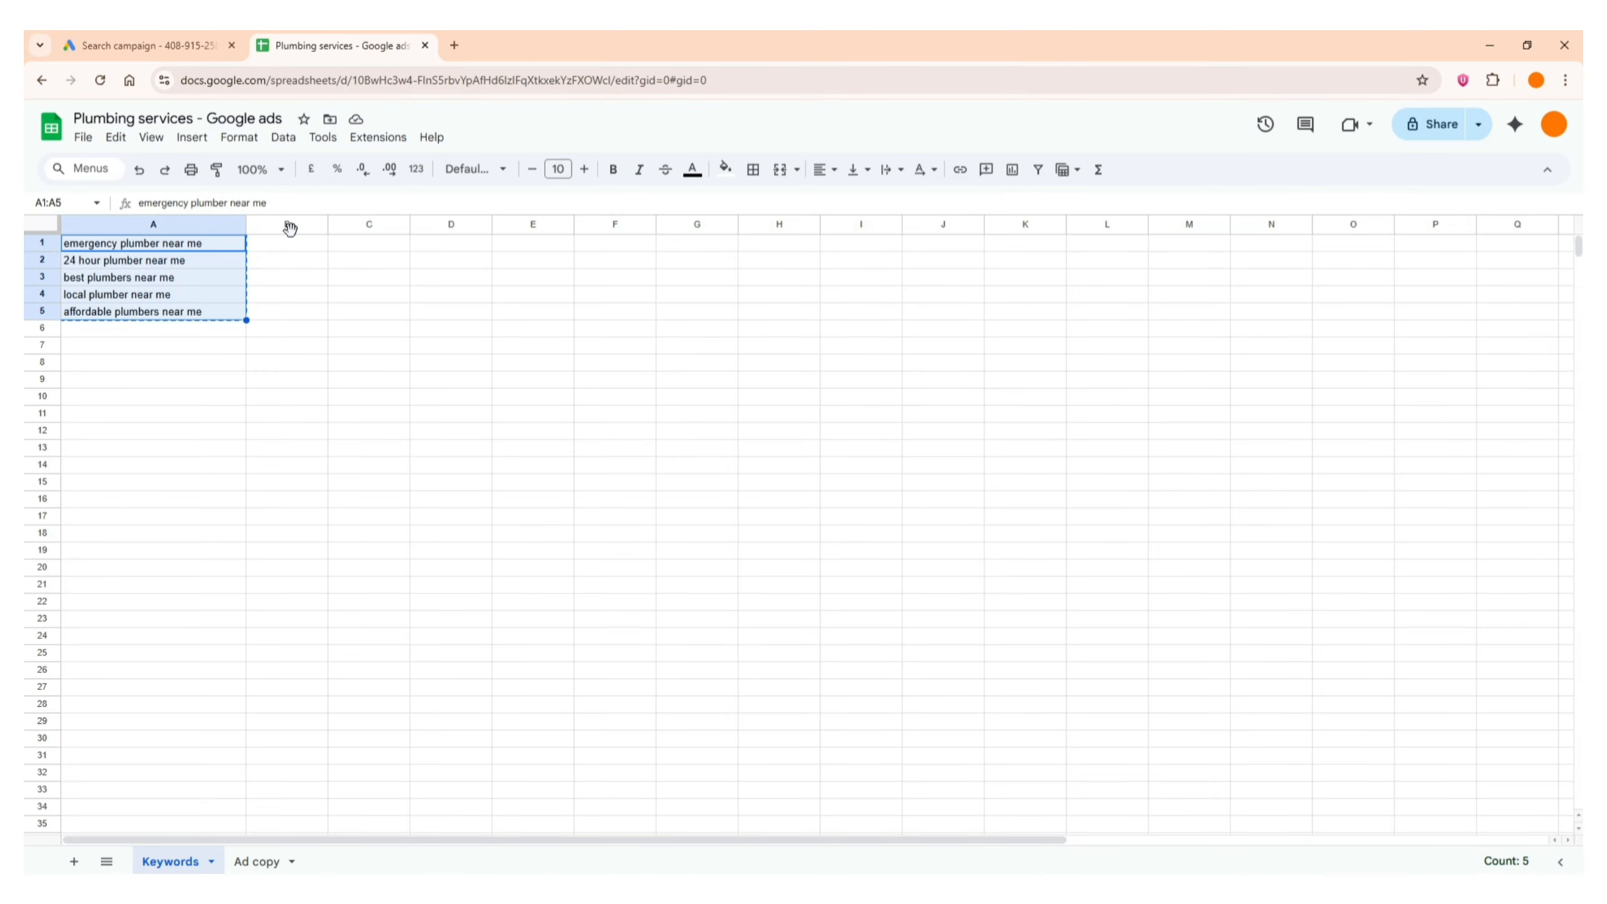
pyautogui.click(256, 861)
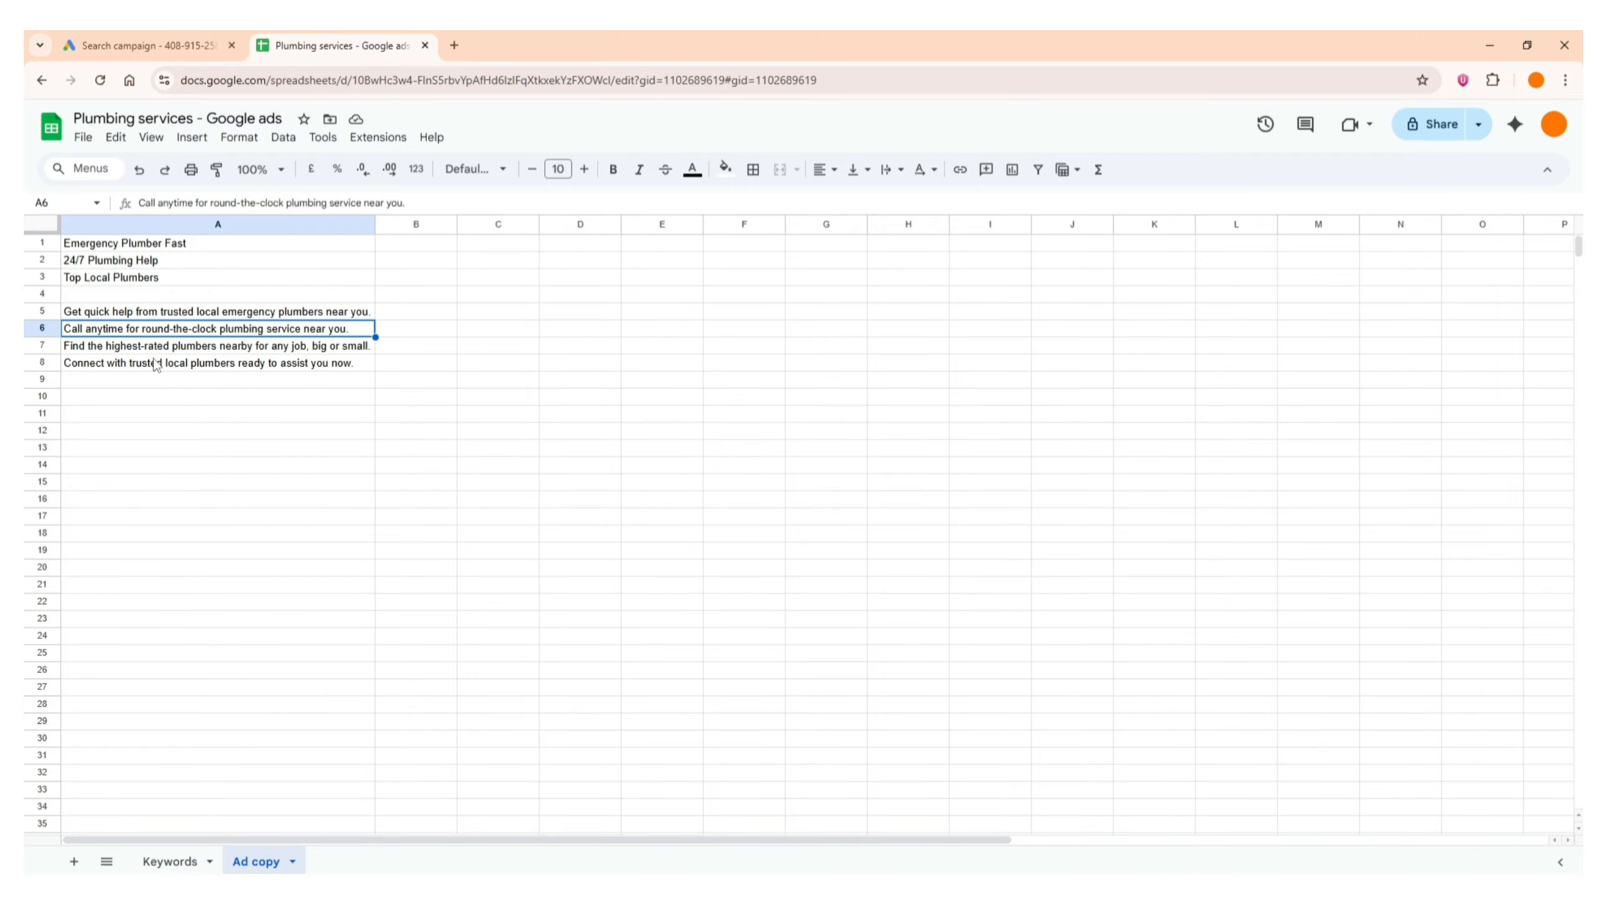
pyautogui.click(171, 246)
pyautogui.tripleClick(172, 246)
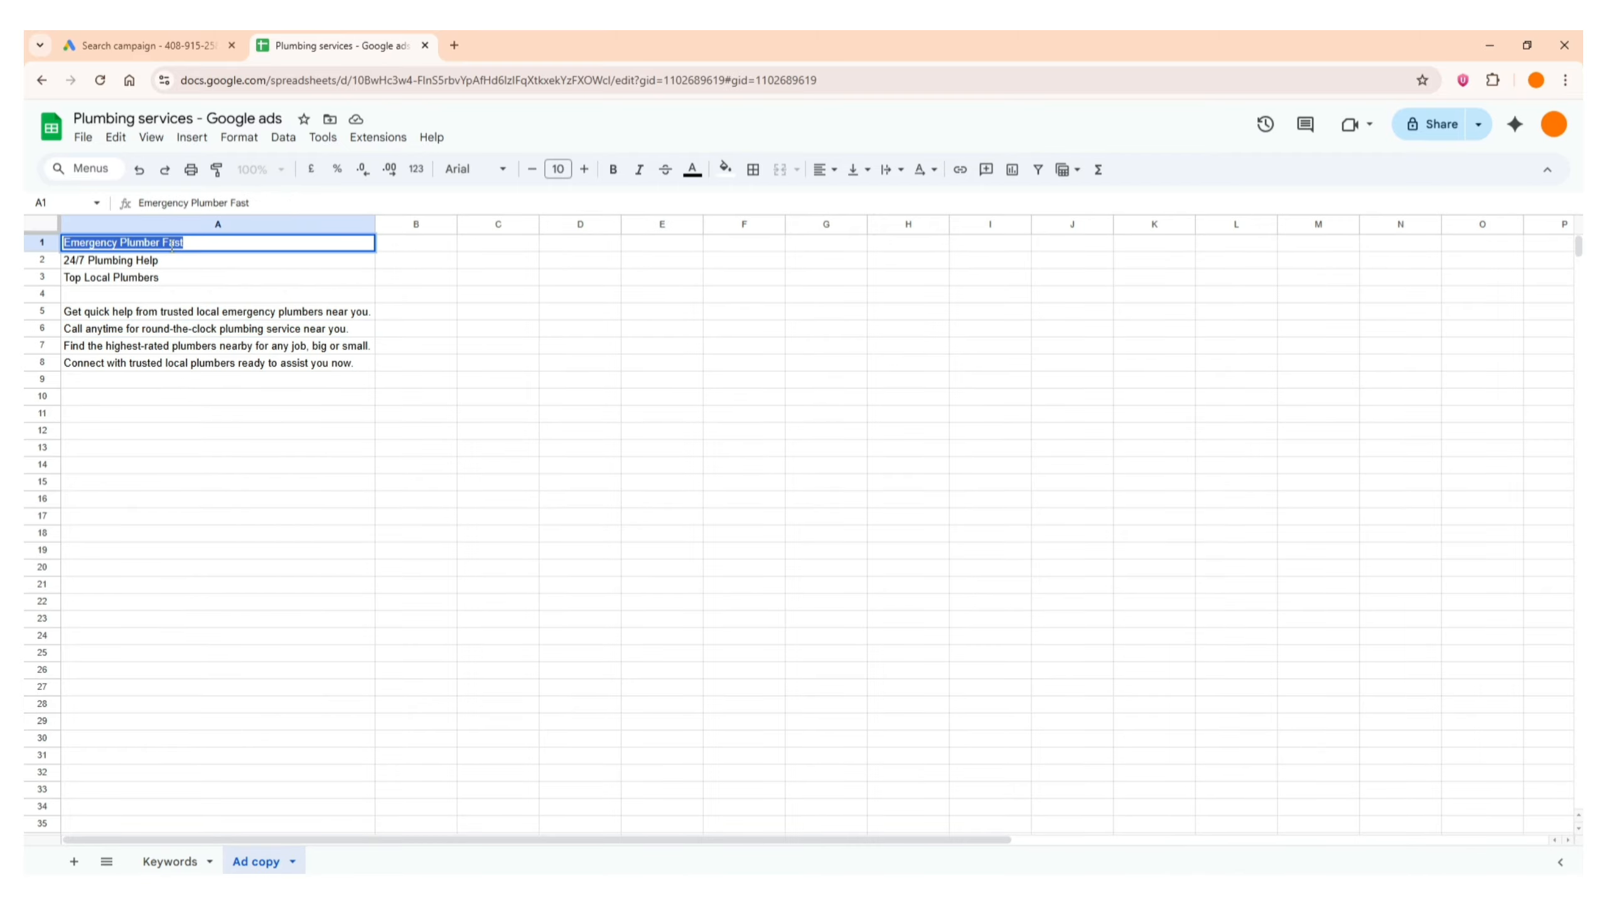
pyautogui.click(152, 46)
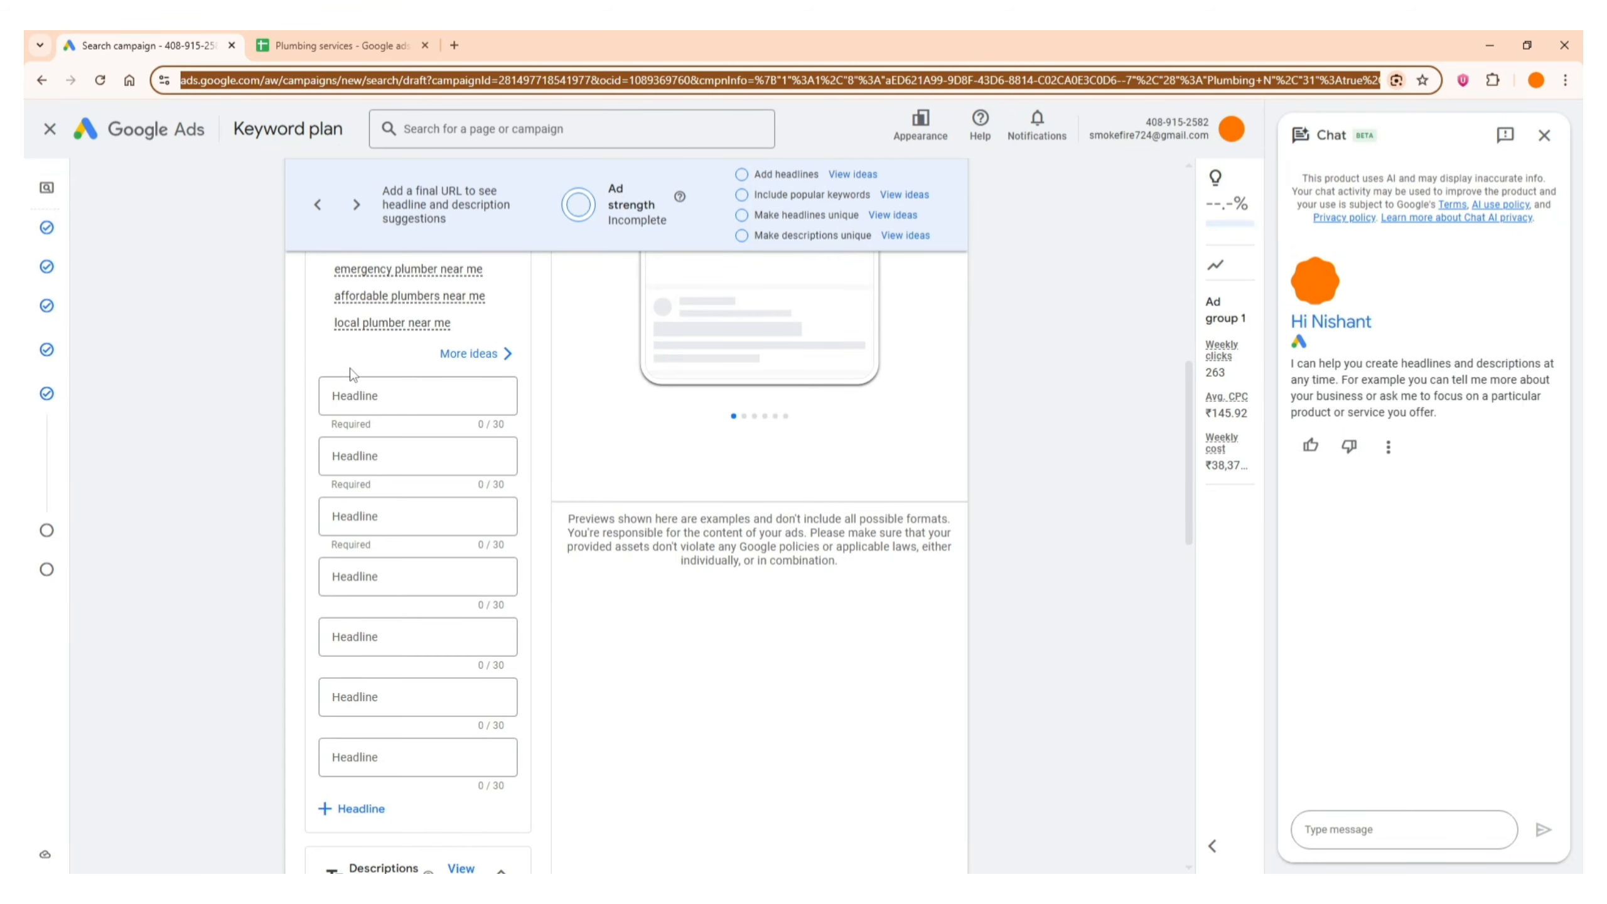
pyautogui.click(399, 393)
pyautogui.write('Emergency Plumber Fast')
# Copy "24/7 Plumbing Help" from cell A2 of the Ad copy sheet in Google Sheets into the second headline in Google Ads
pyautogui.click(338, 46)
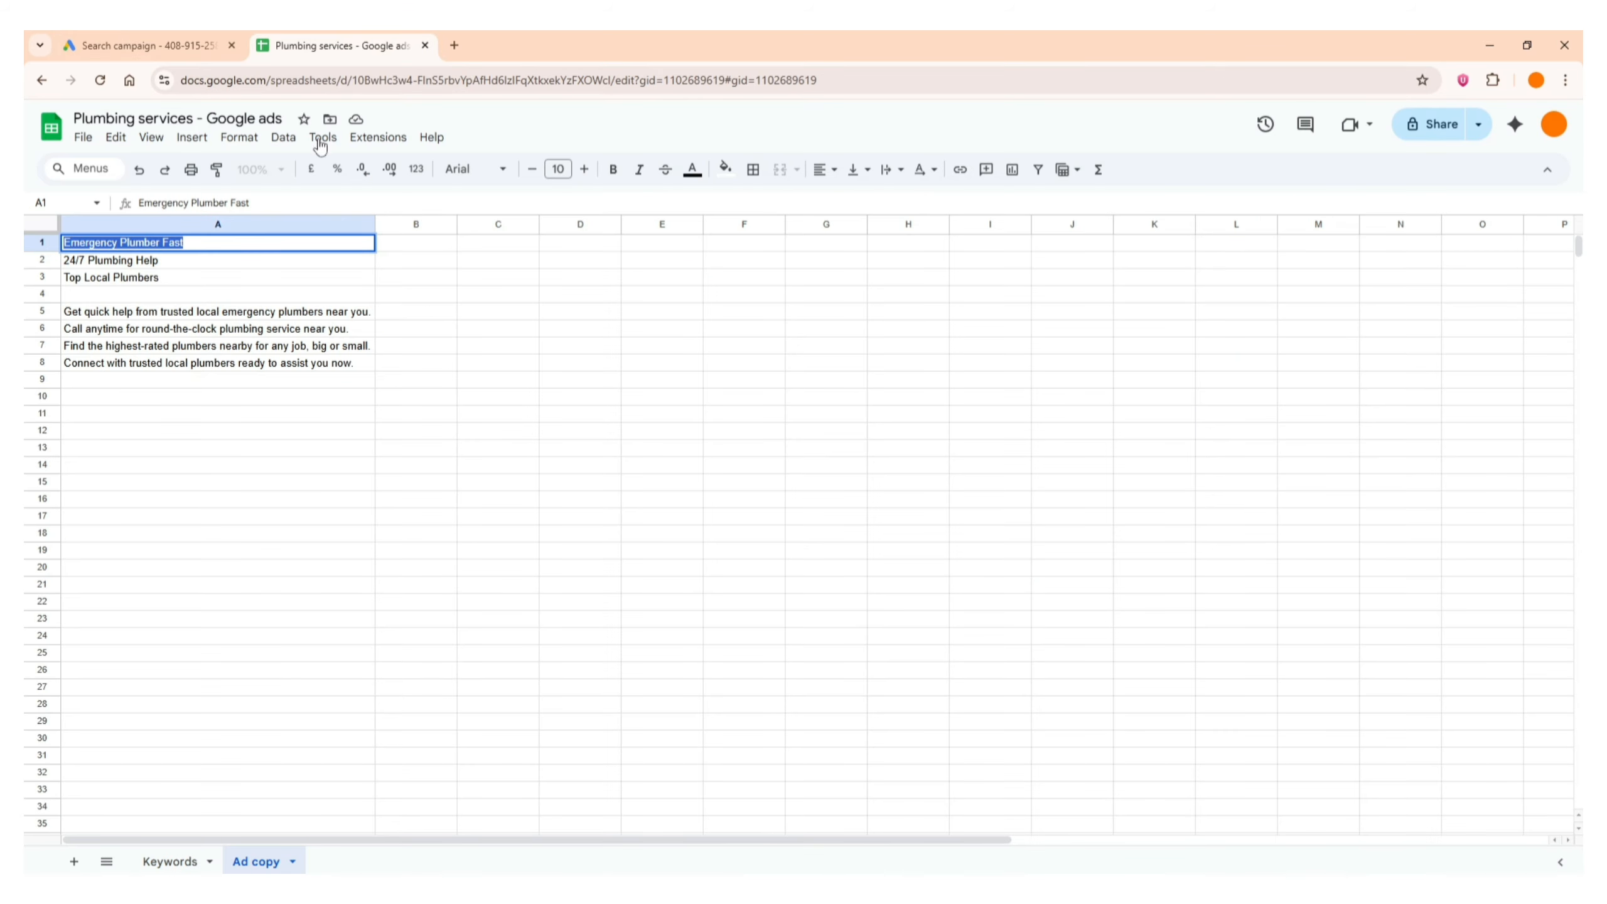
pyautogui.tripleClick(126, 260)
pyautogui.hotkey('ctrl', 'c')
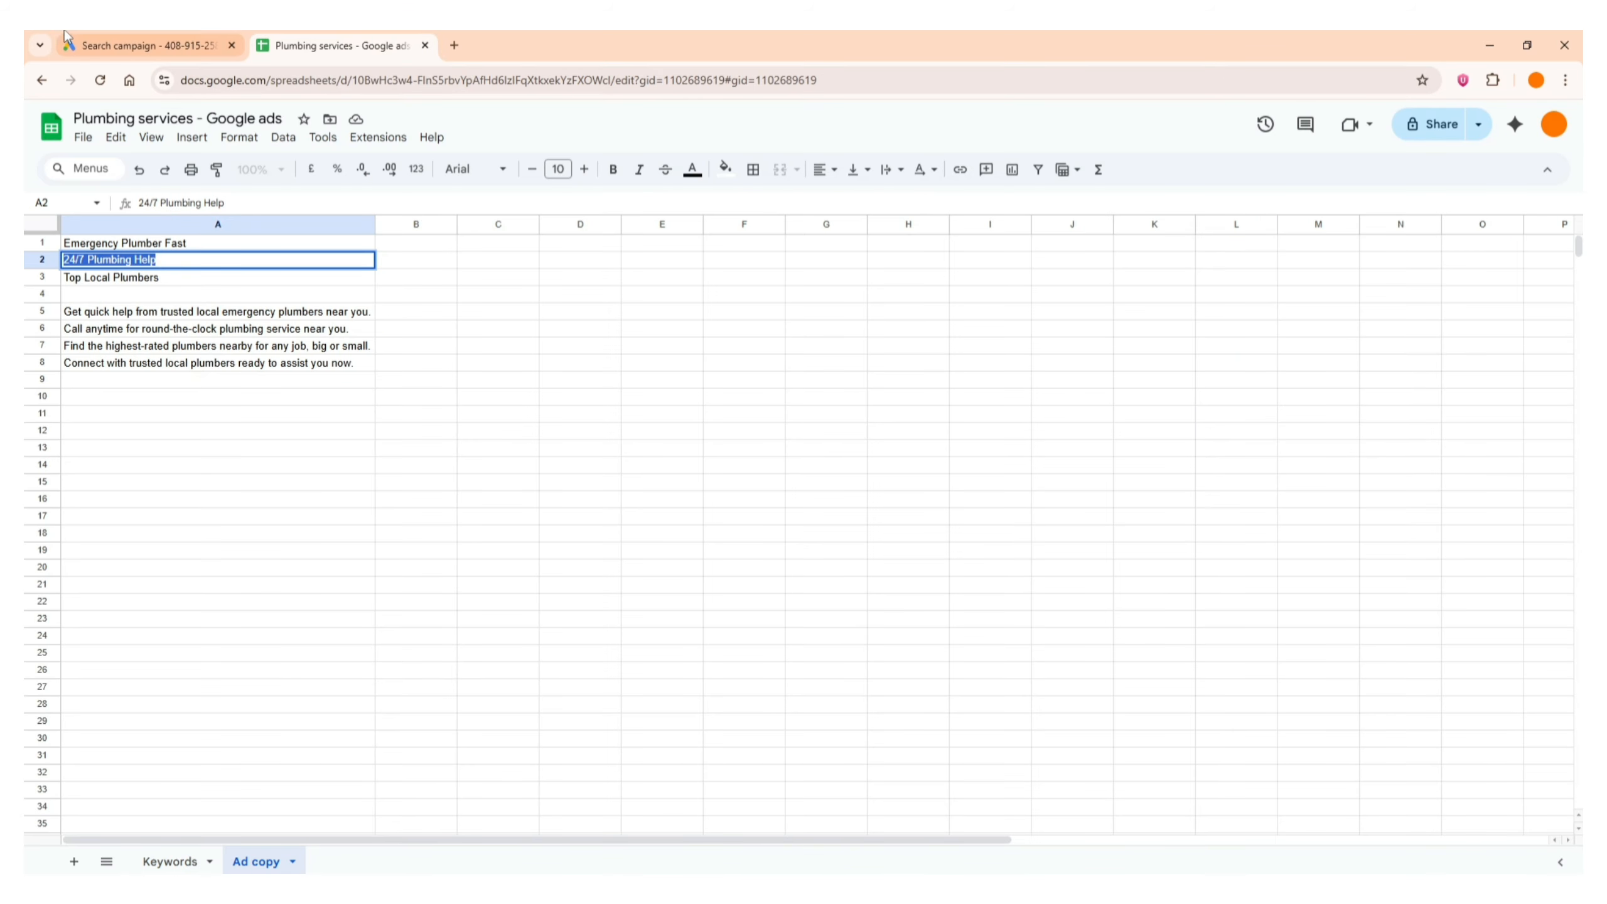
pyautogui.click(152, 46)
pyautogui.click(379, 455)
pyautogui.hotkey('ctrl', 'v')
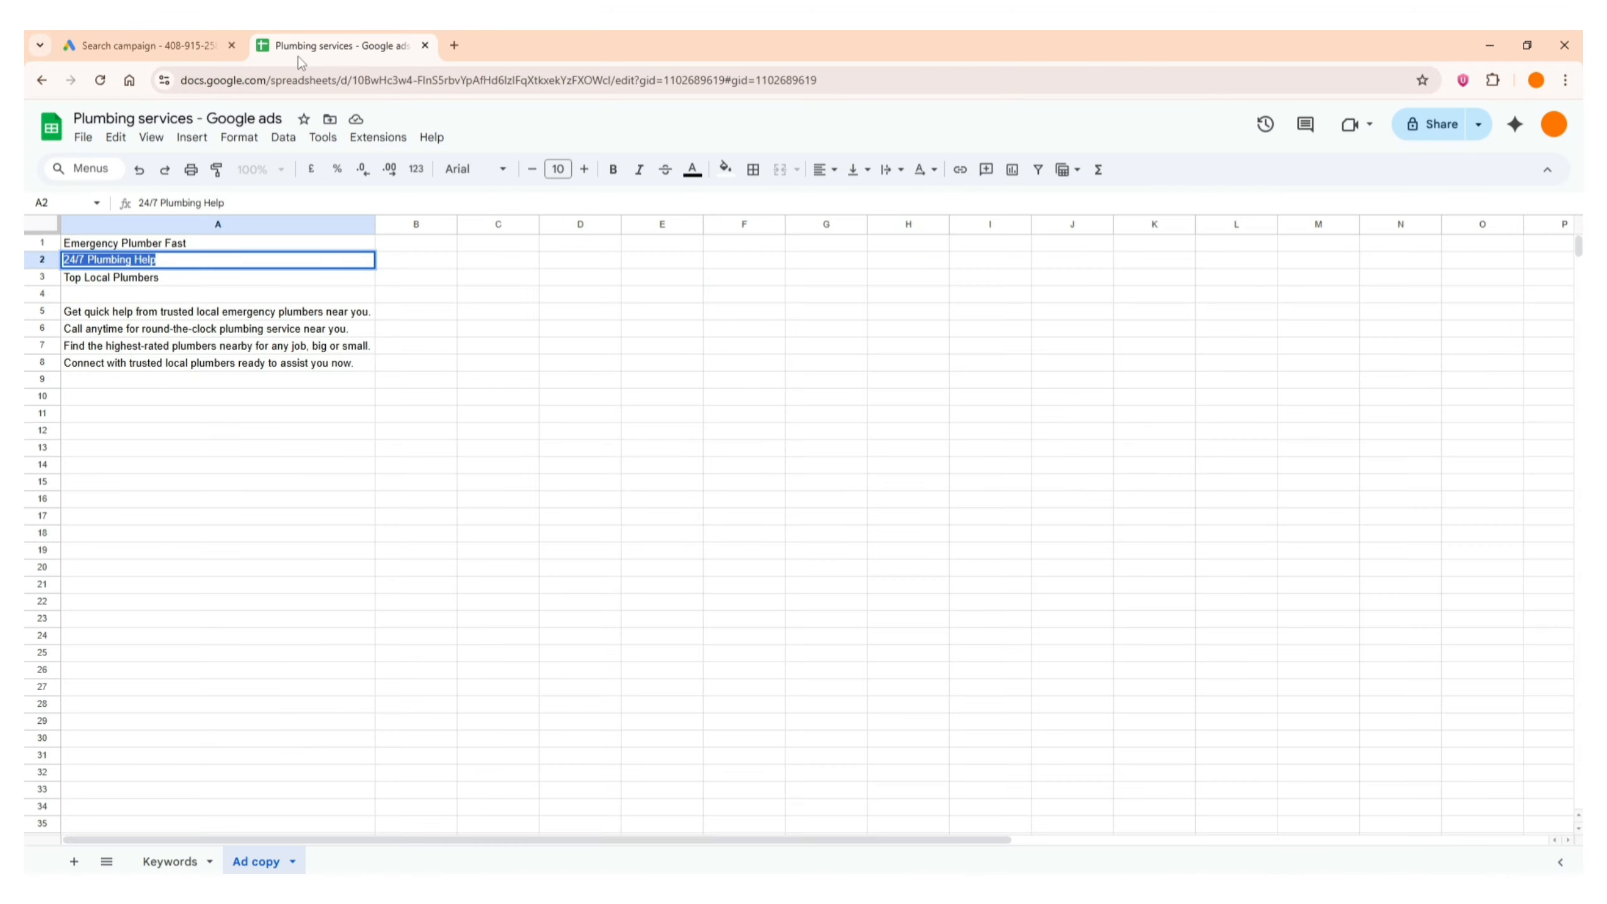
# Copy "Top Local Plumbers" from cell A3 of the Ad copy sheet in Google Sheets into the third headline in Google Ads
pyautogui.click(338, 46)
pyautogui.tripleClick(238, 277)
pyautogui.hotkey('ctrl', 'c')
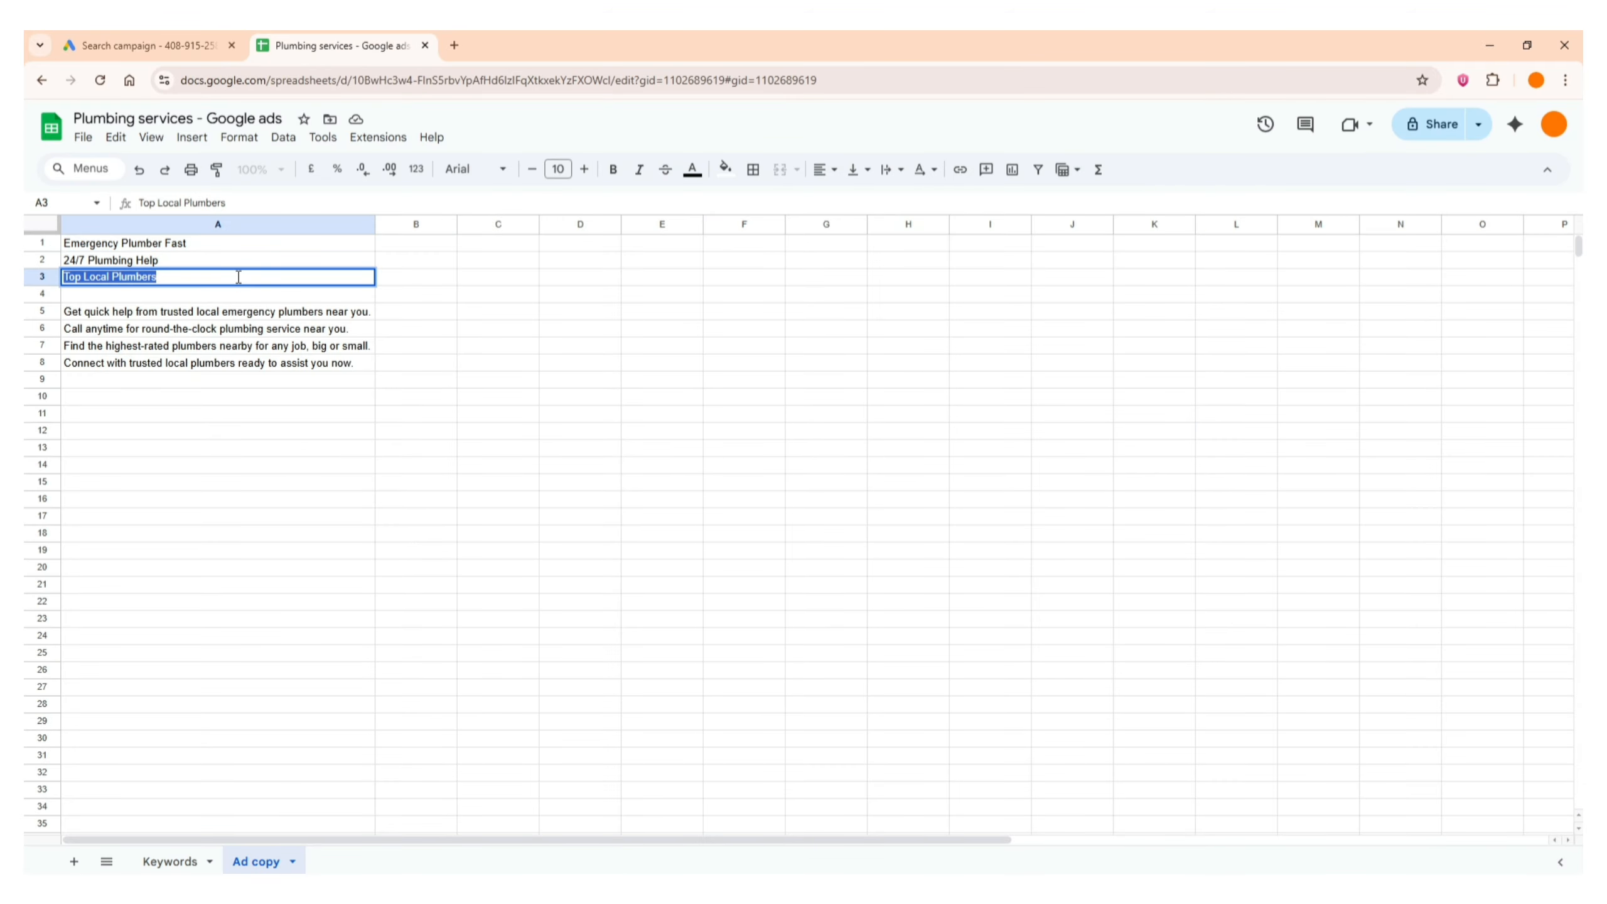
pyautogui.click(152, 46)
pyautogui.click(411, 516)
pyautogui.hotkey('ctrl', 'v')
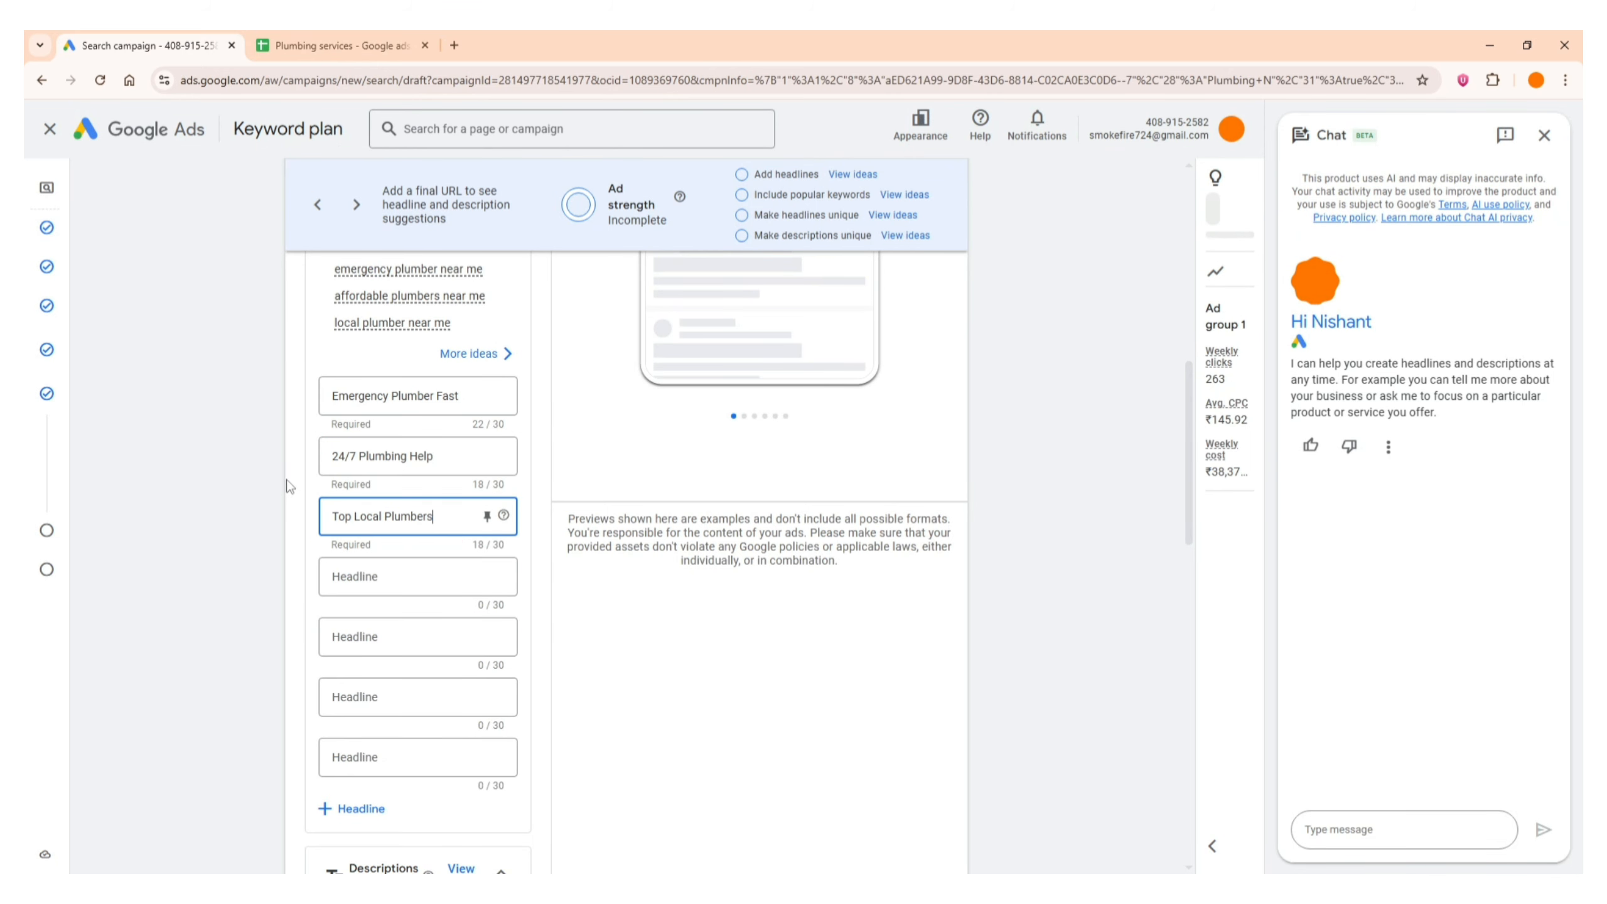
pyautogui.click(290, 486)
# Copy "Get quick help from trusted local emergency plumbers near you." from cell A5 in Google Sheets into the ad's first description in Google Ads
pyautogui.scroll(-1, 411, 589)
pyautogui.scroll(1, 405, 507)
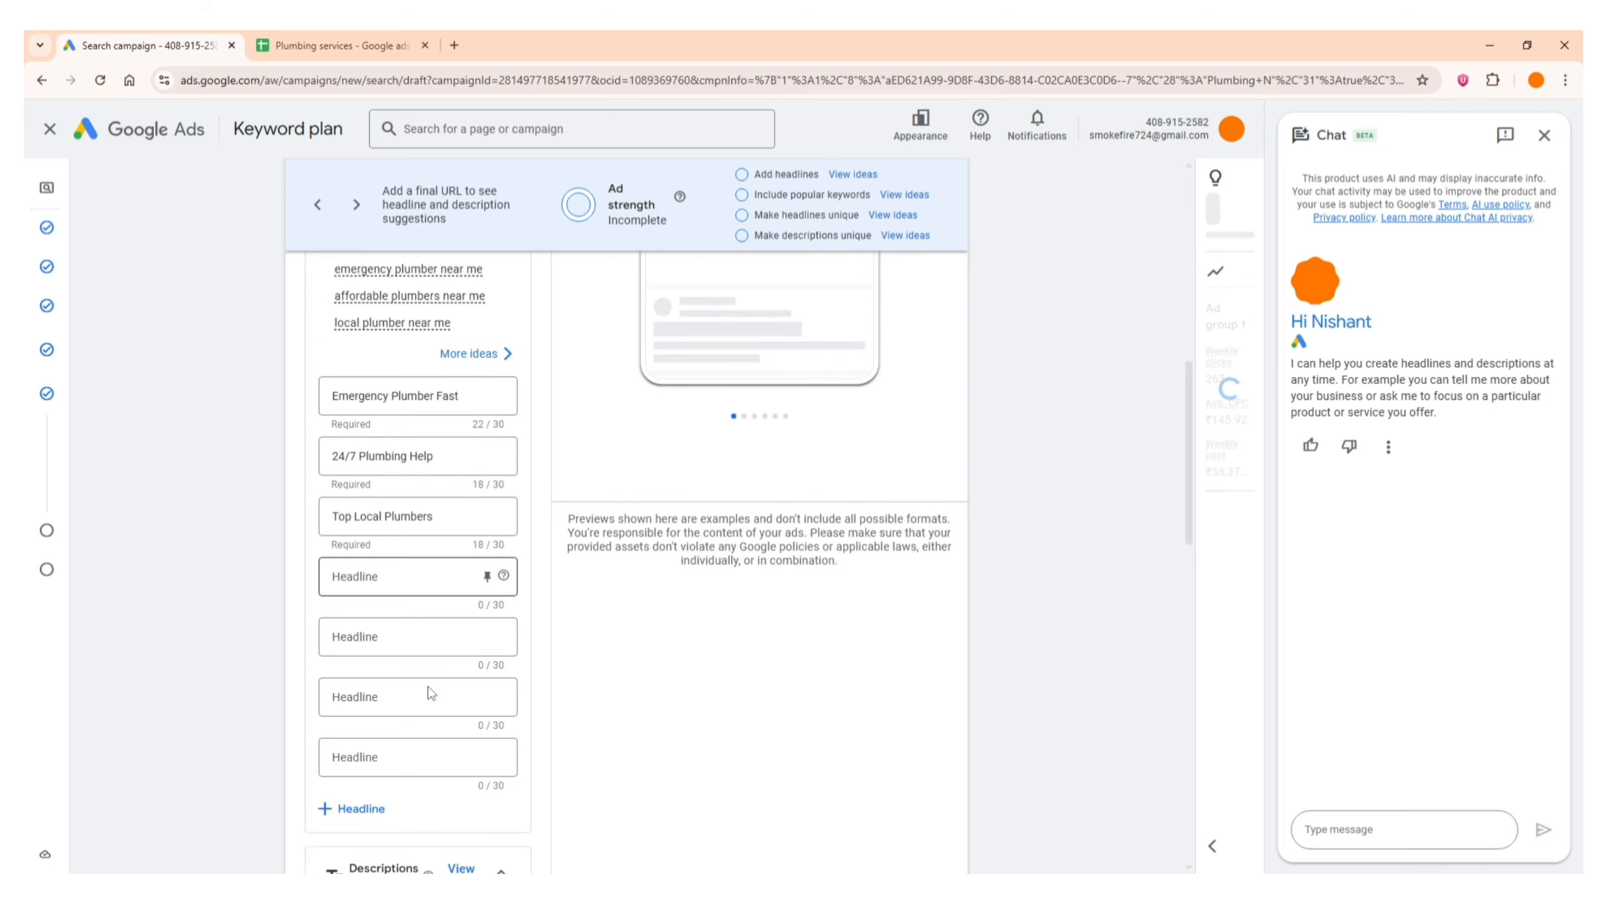
pyautogui.scroll(-4, 430, 836)
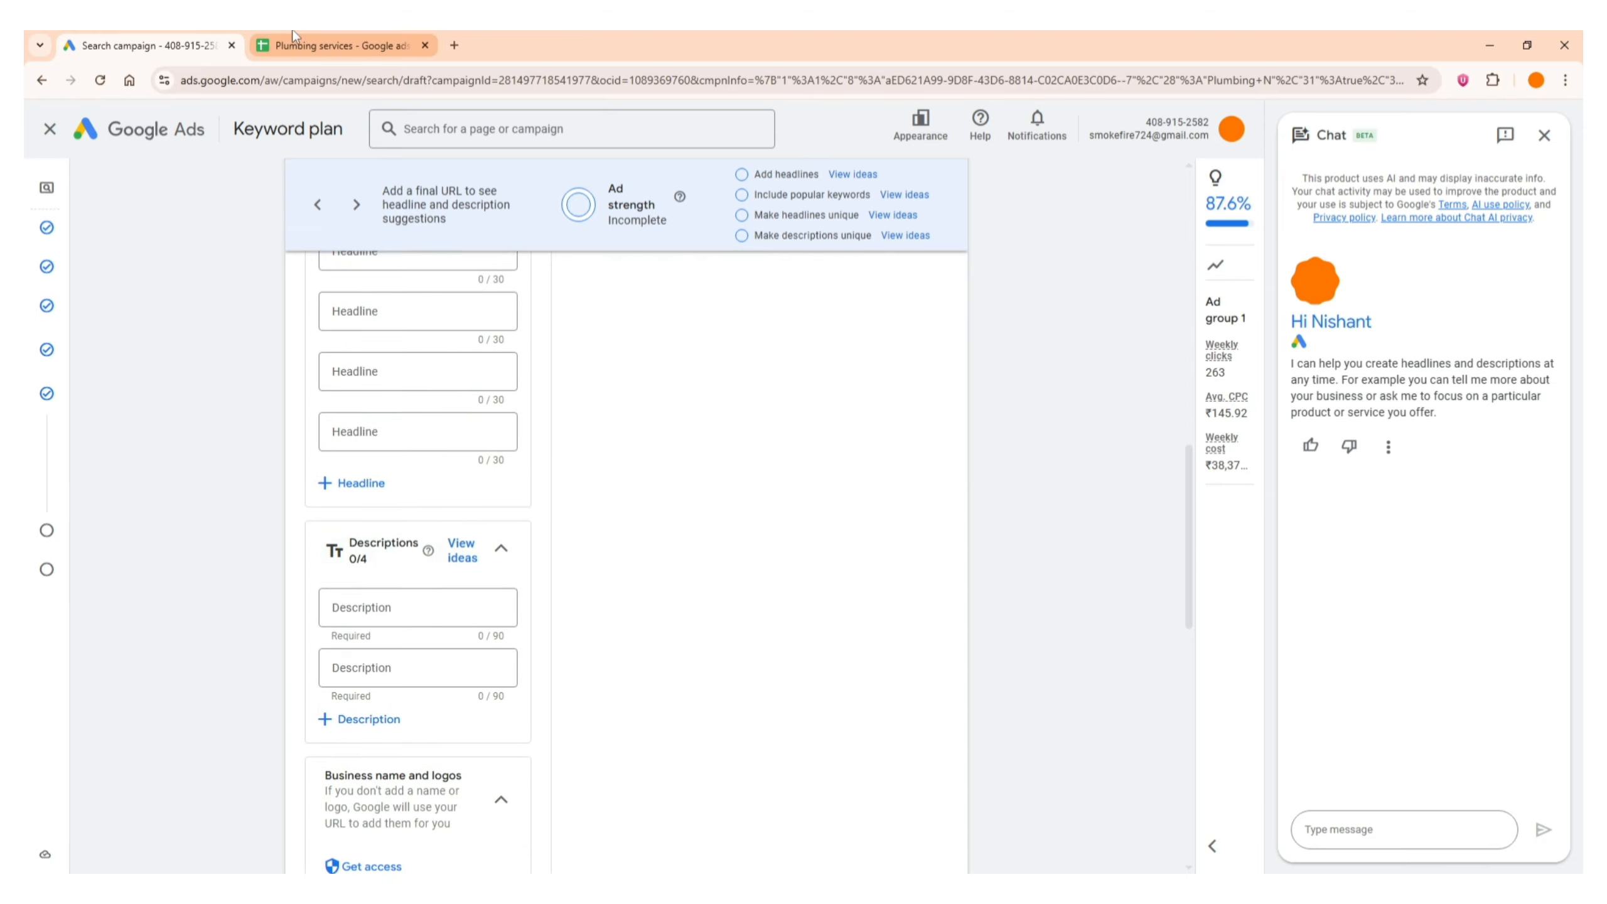
pyautogui.click(335, 45)
pyautogui.click(252, 313)
pyautogui.tripleClick(252, 314)
pyautogui.hotkey('ctrl', 'c')
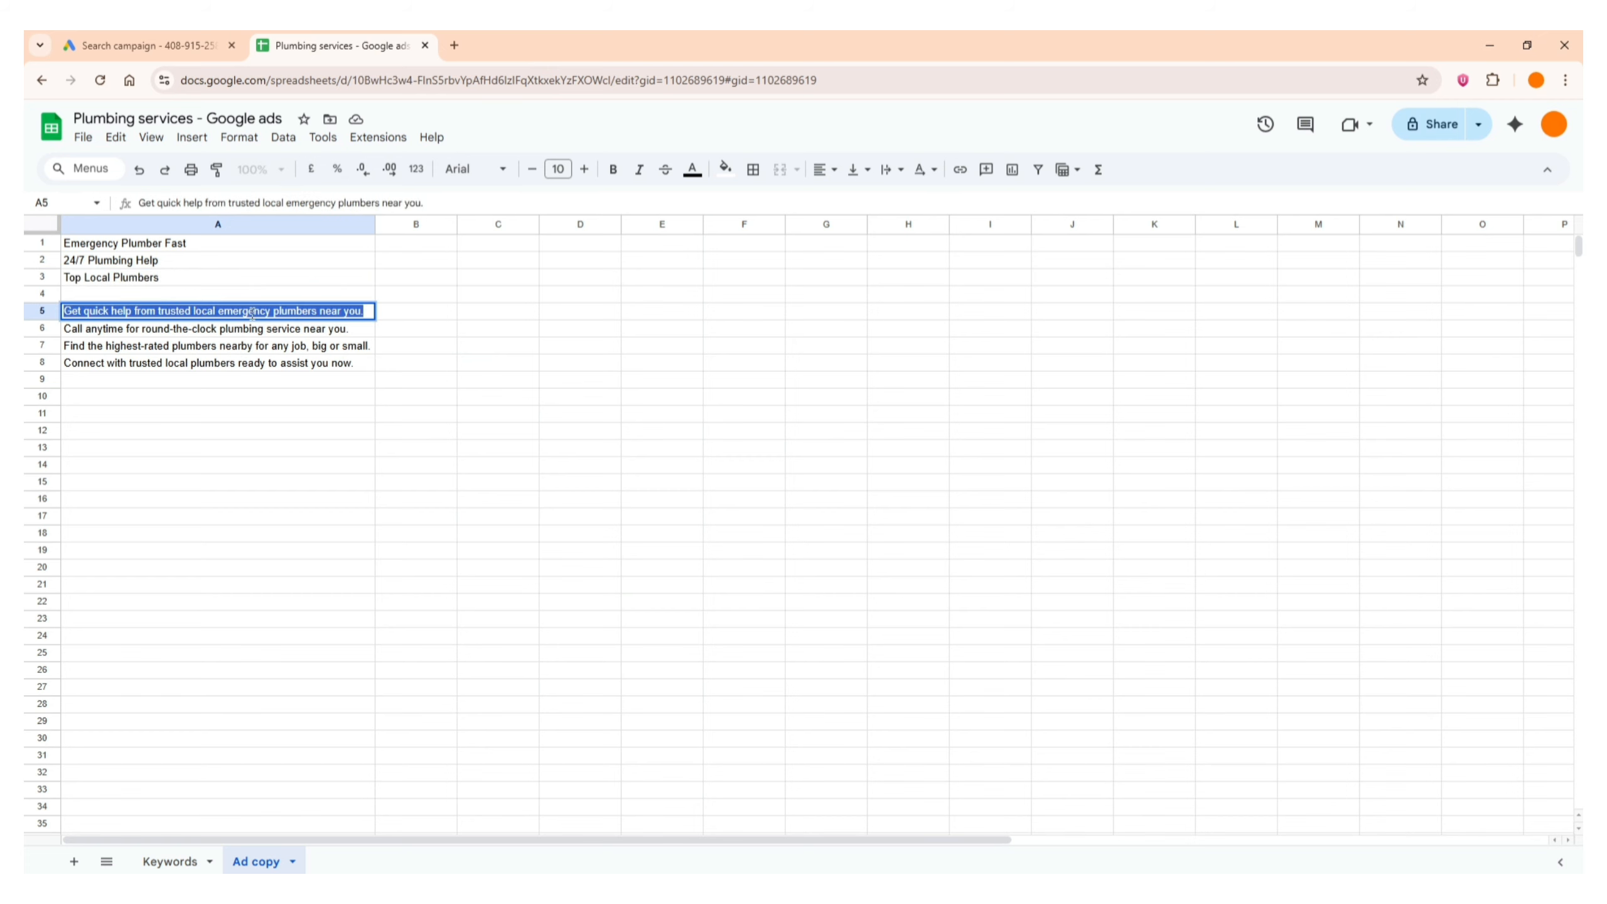
pyautogui.click(145, 46)
pyautogui.click(469, 623)
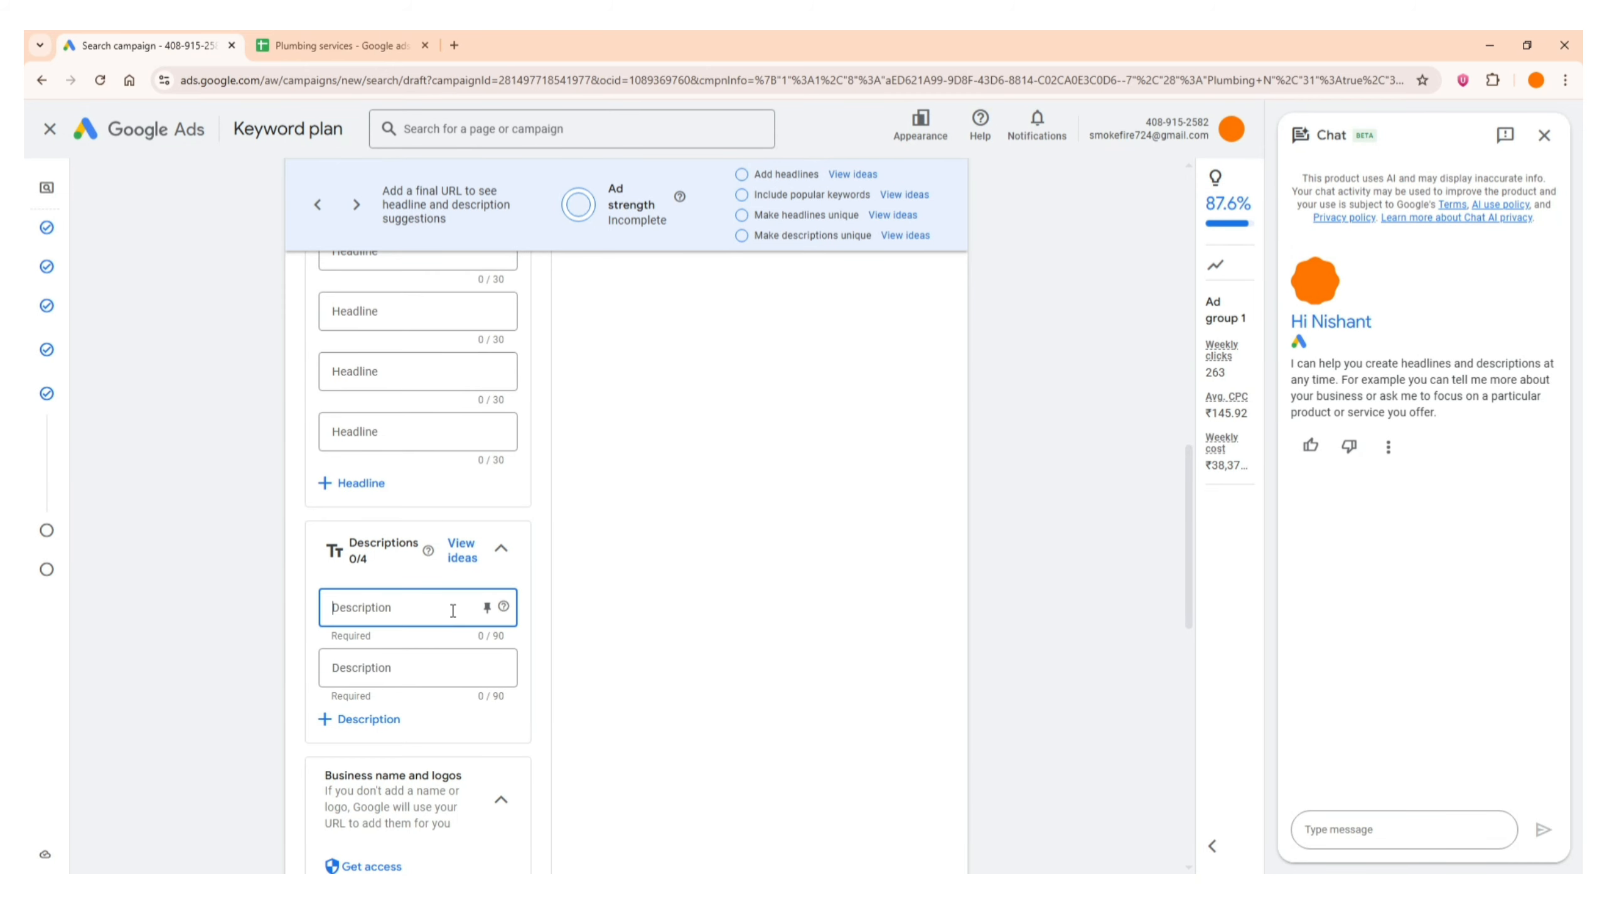
pyautogui.hotkey('ctrl', 'v')
pyautogui.press('Tab')
# Copy "Call anytime for round-the-clock plumbing service near you." from cell A6 in Google Sheets into the ad's second description in Google Ads
pyautogui.click(300, 36)
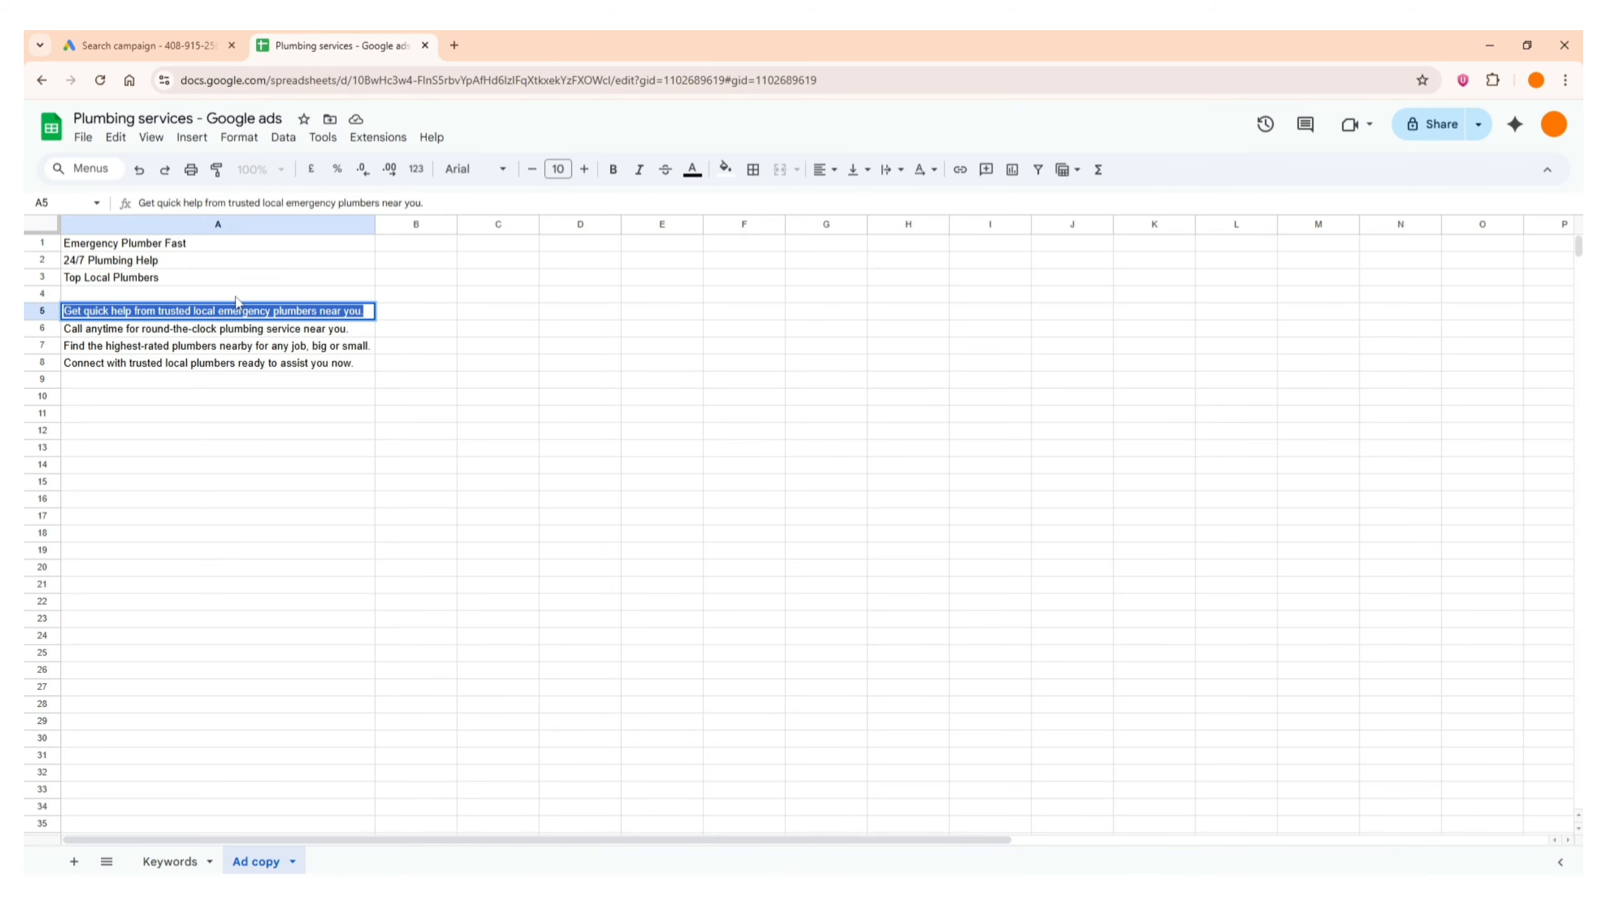
pyautogui.click(255, 329)
pyautogui.tripleClick(256, 329)
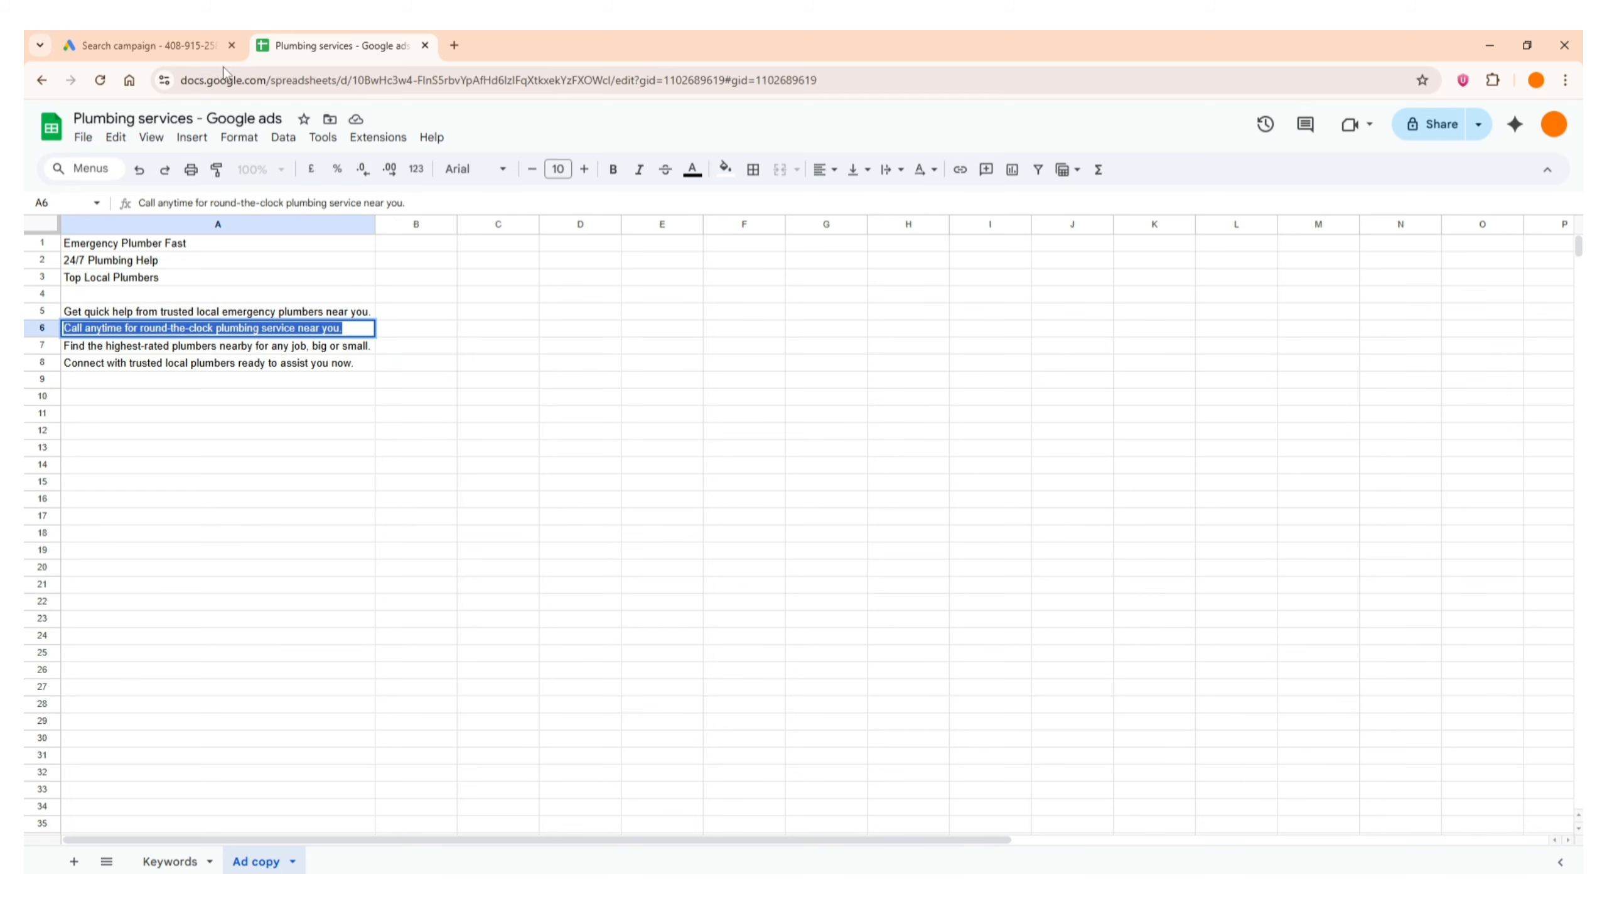
pyautogui.click(190, 46)
pyautogui.hotkey('ctrl', 'v')
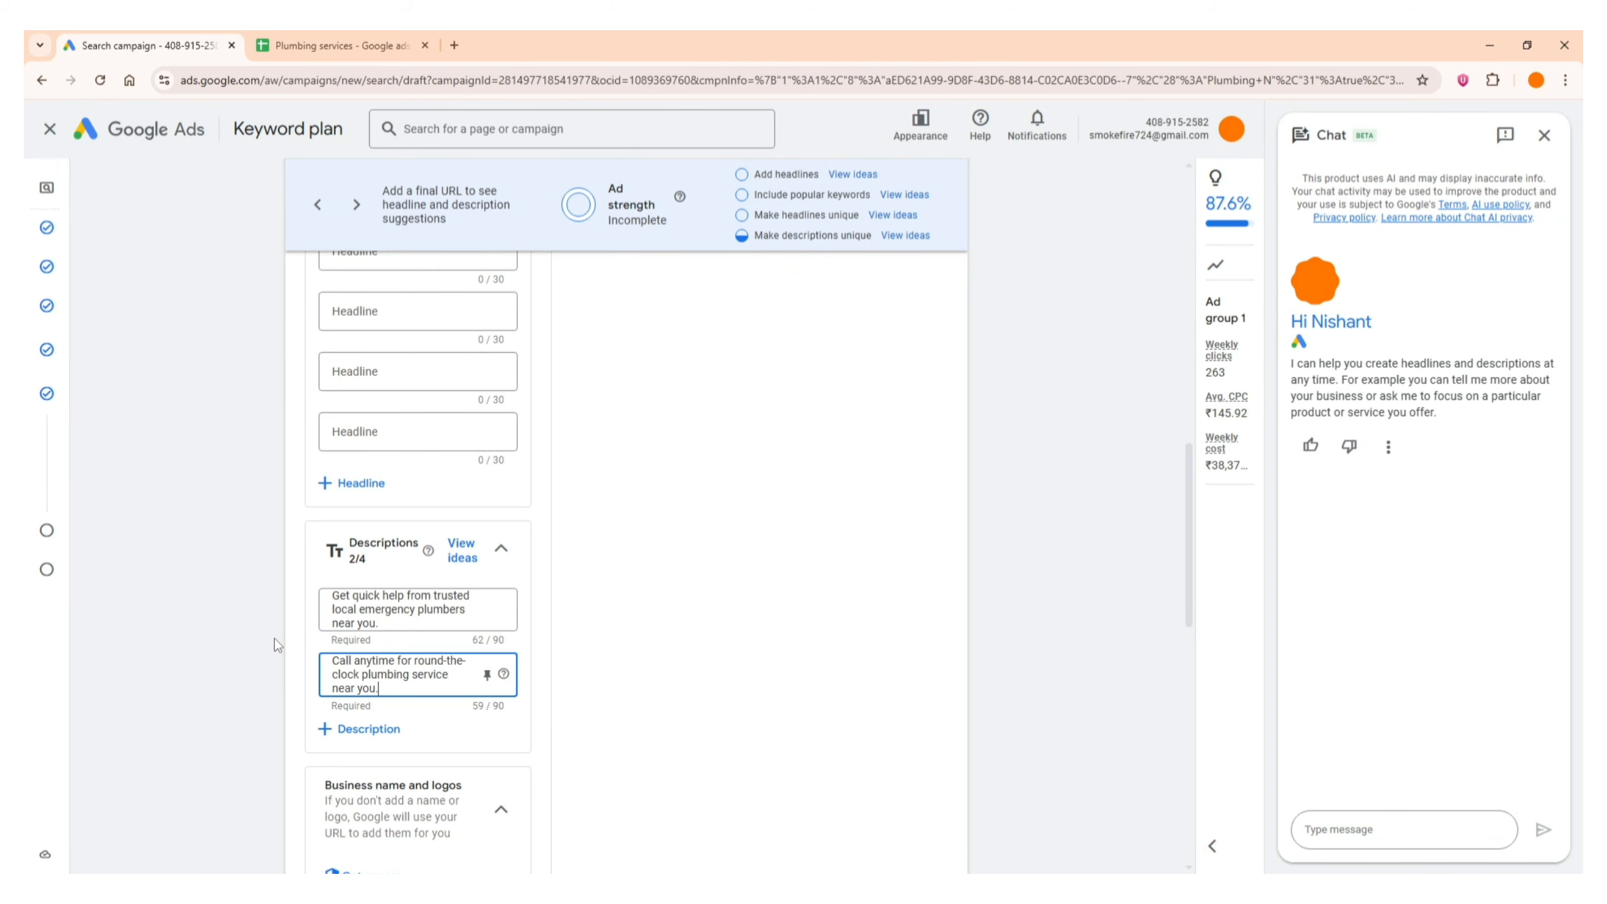
pyautogui.scroll(4, 354, 676)
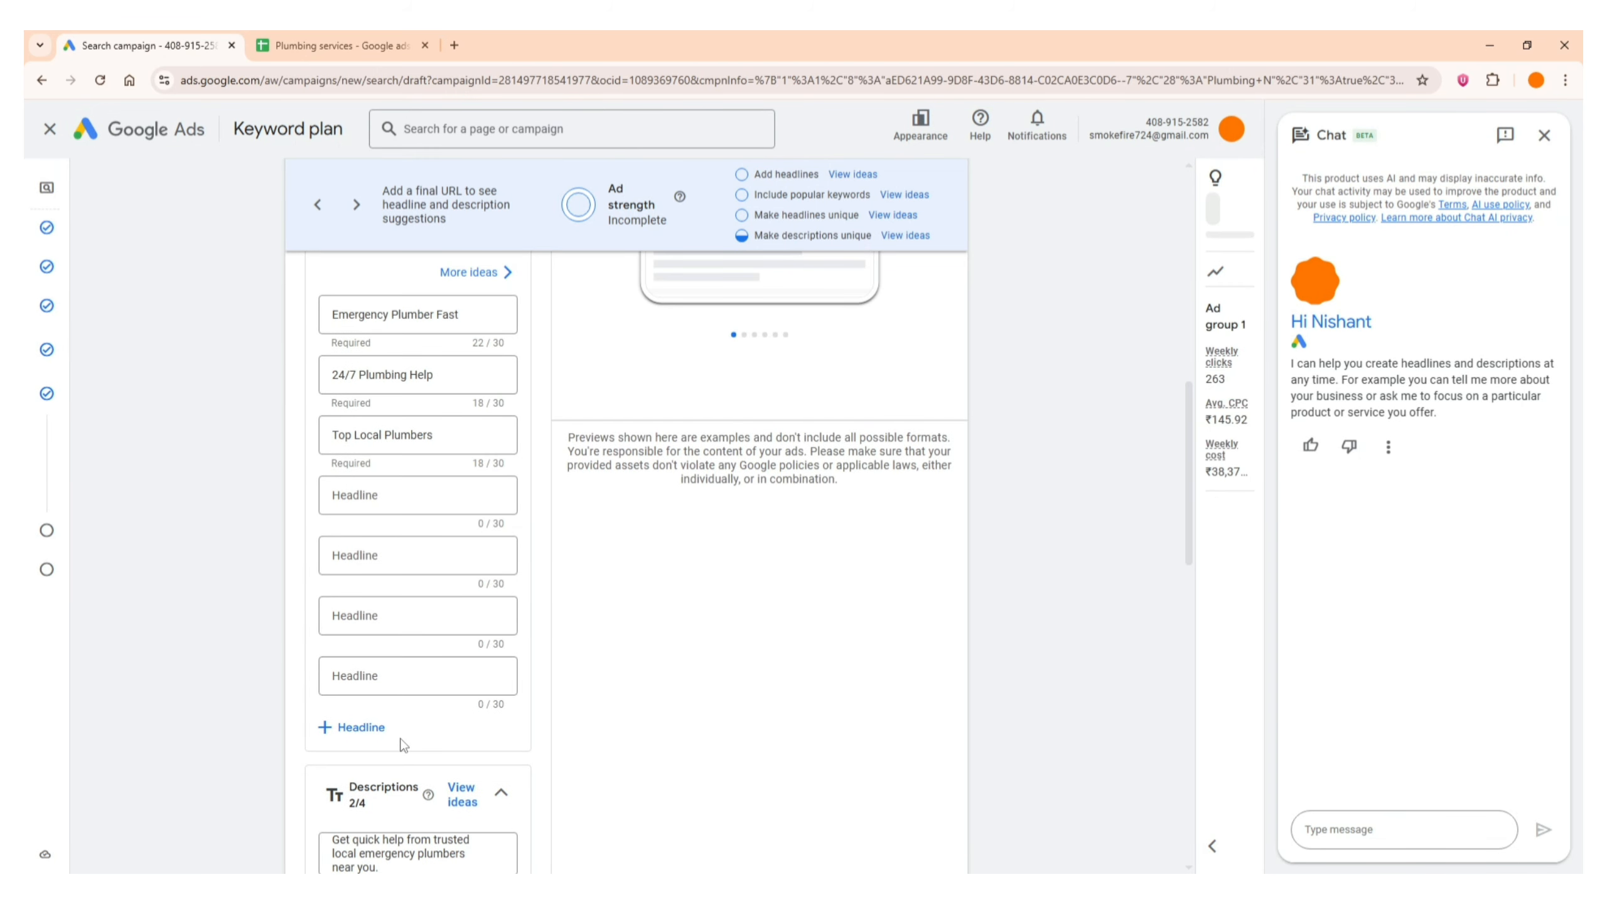
pyautogui.scroll(-2, 380, 632)
pyautogui.scroll(5, 253, 575)
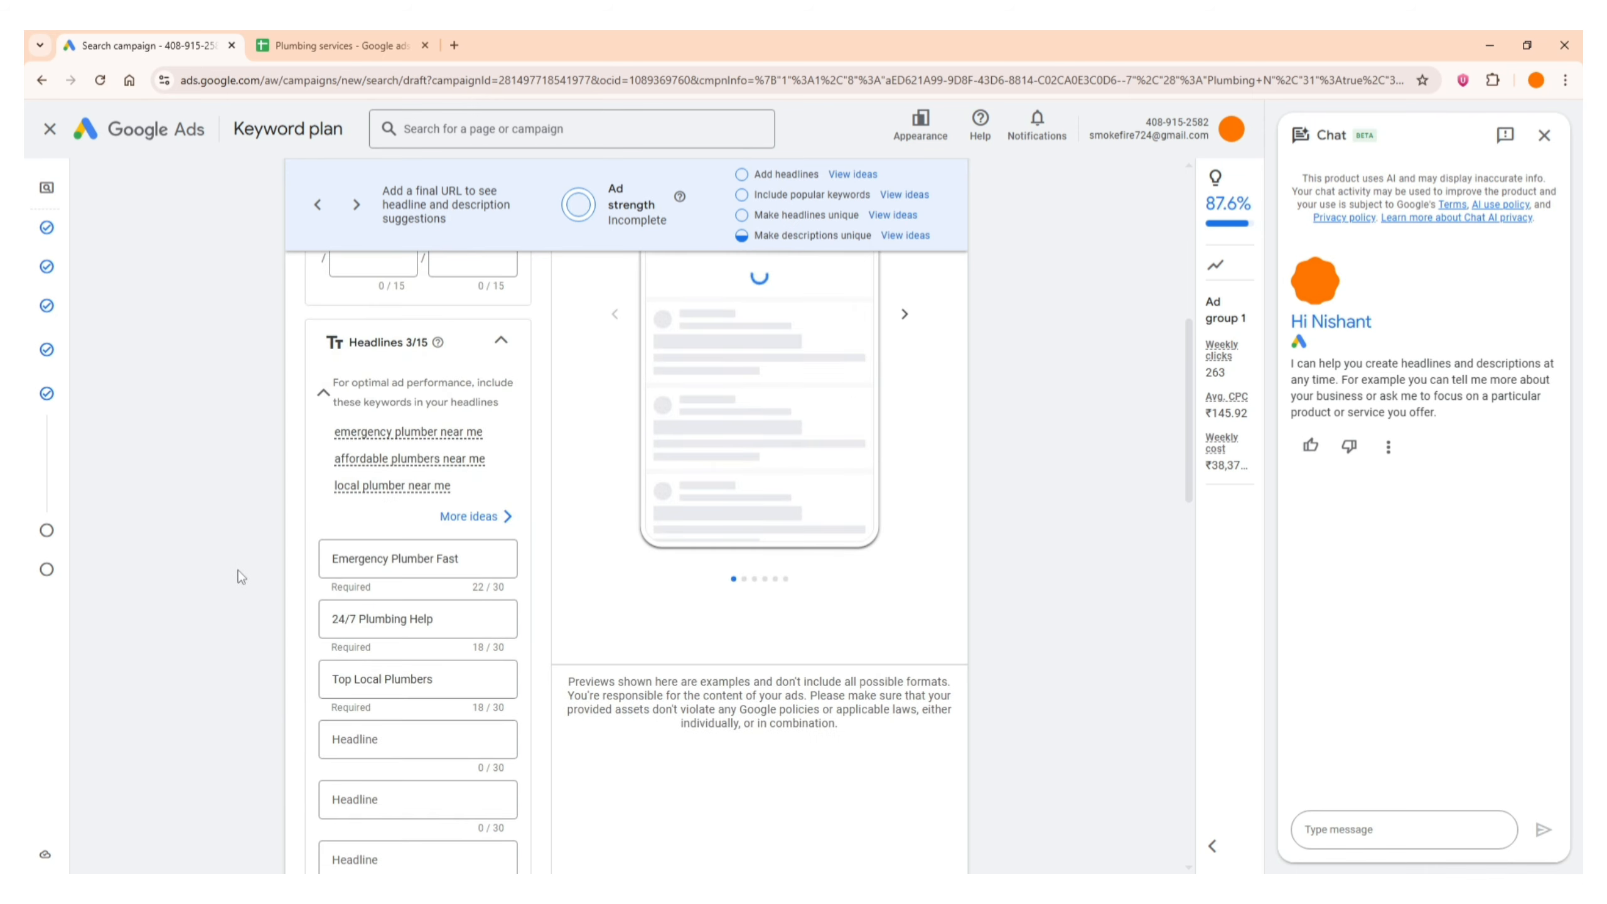
pyautogui.scroll(4, 240, 574)
pyautogui.click(409, 351)
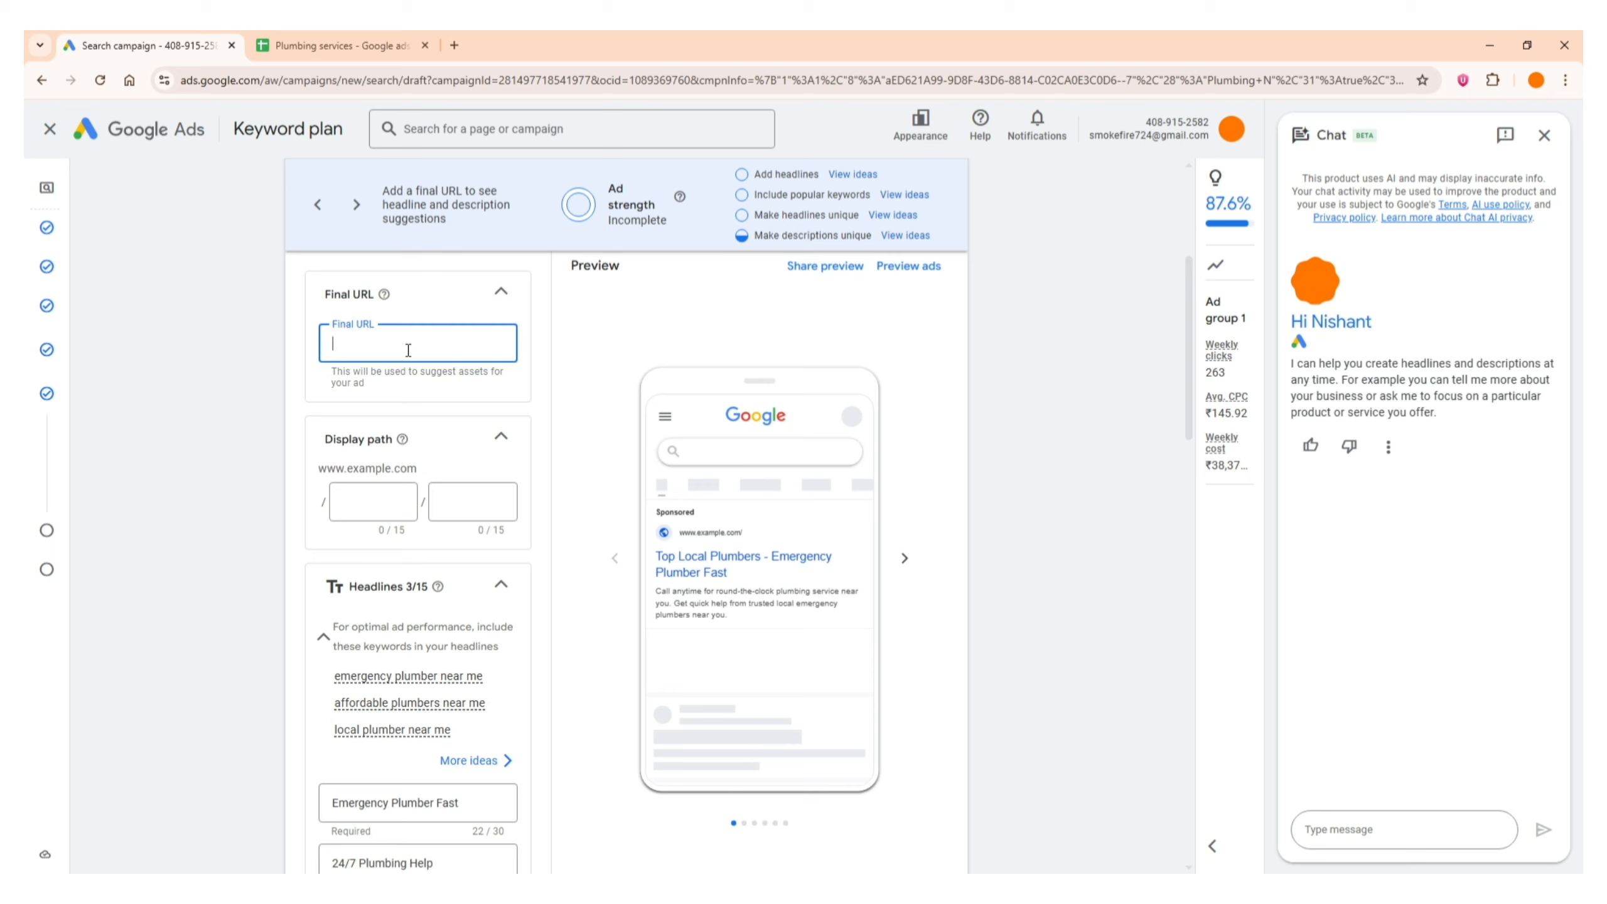
pyautogui.click(258, 80)
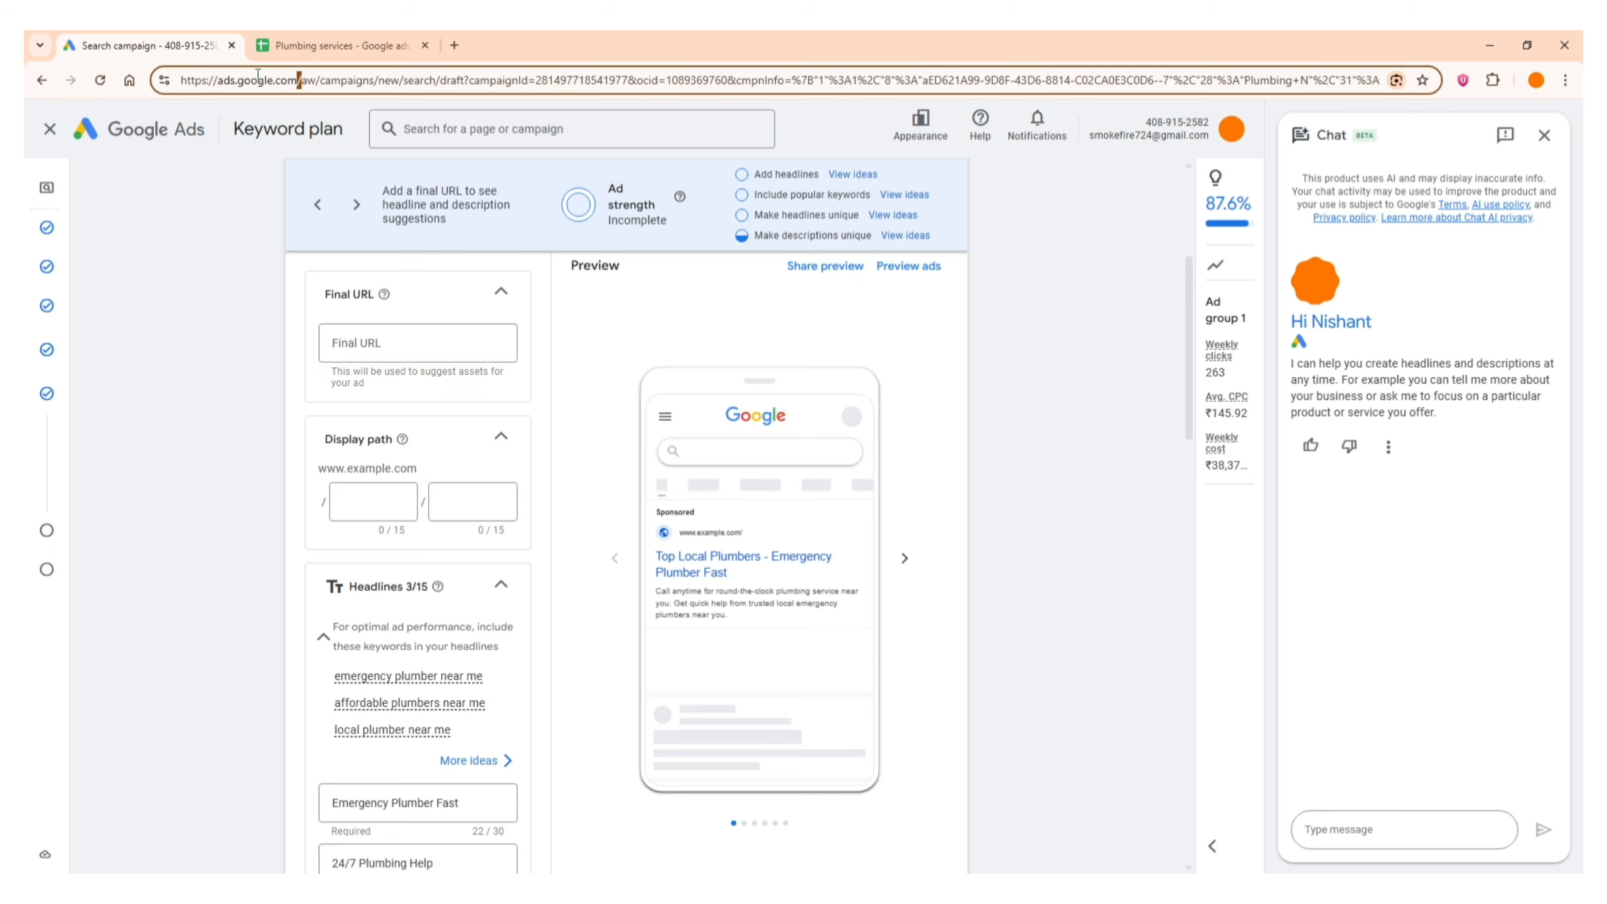
pyautogui.moveTo(298, 80); pyautogui.dragTo(184, 81)
pyautogui.hotkey('ctrl', 'c')
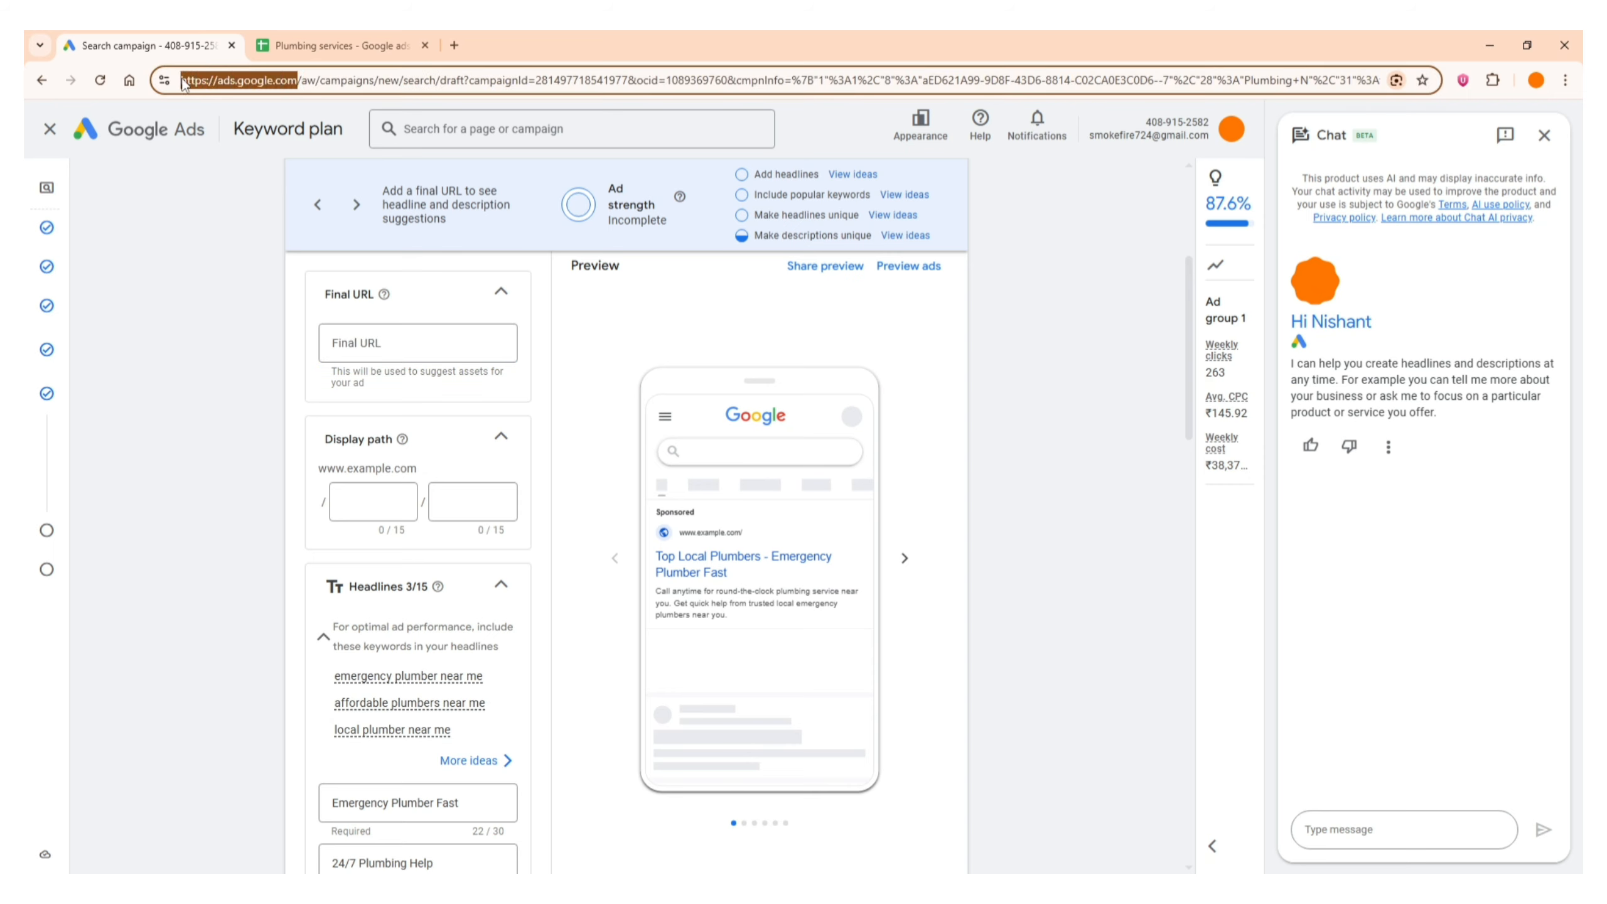
pyautogui.click(349, 349)
pyautogui.hotkey('ctrl', 'v')
pyautogui.click(274, 364)
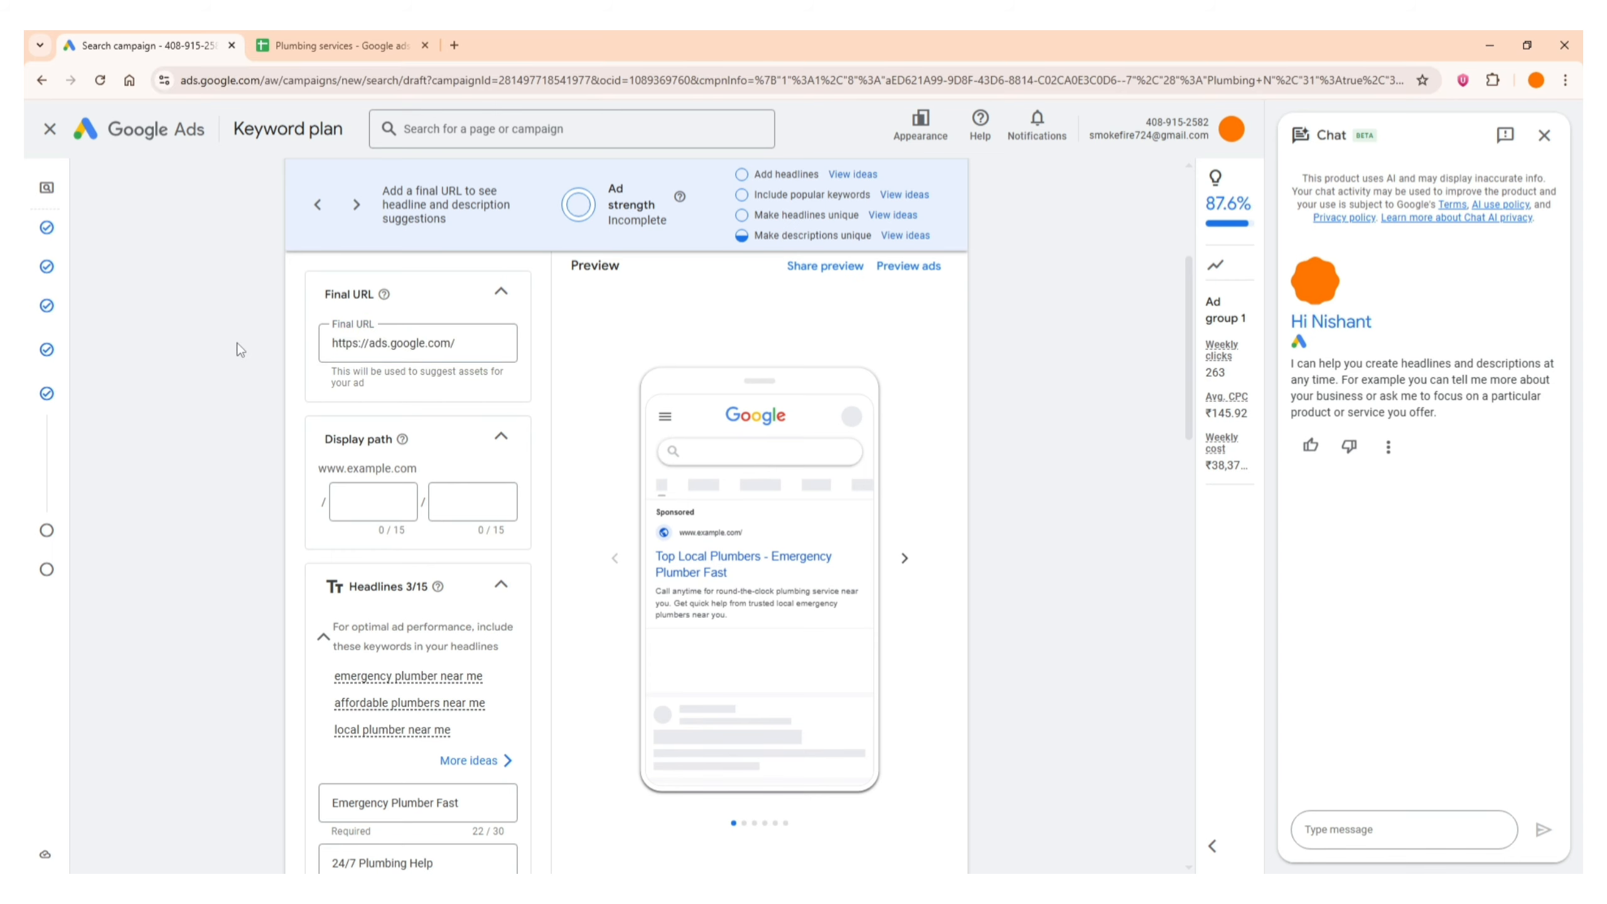
# Review the ad strength rating, the entered headlines and descriptions, and the ad preview
pyautogui.scroll(-6, 190, 459)
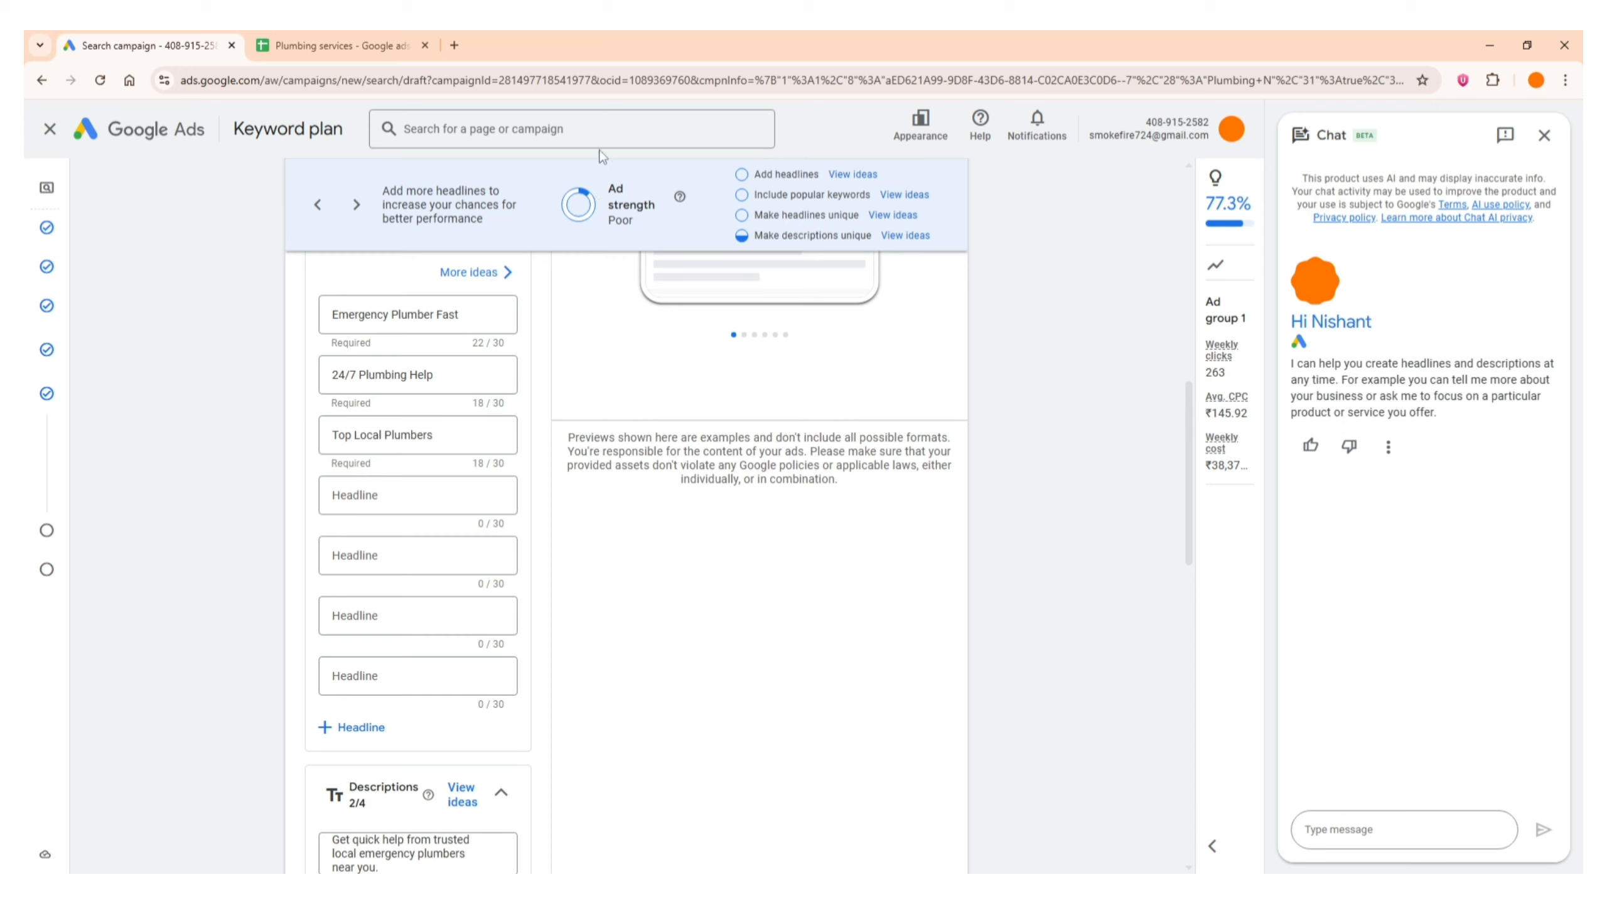
pyautogui.scroll(3, 284, 445)
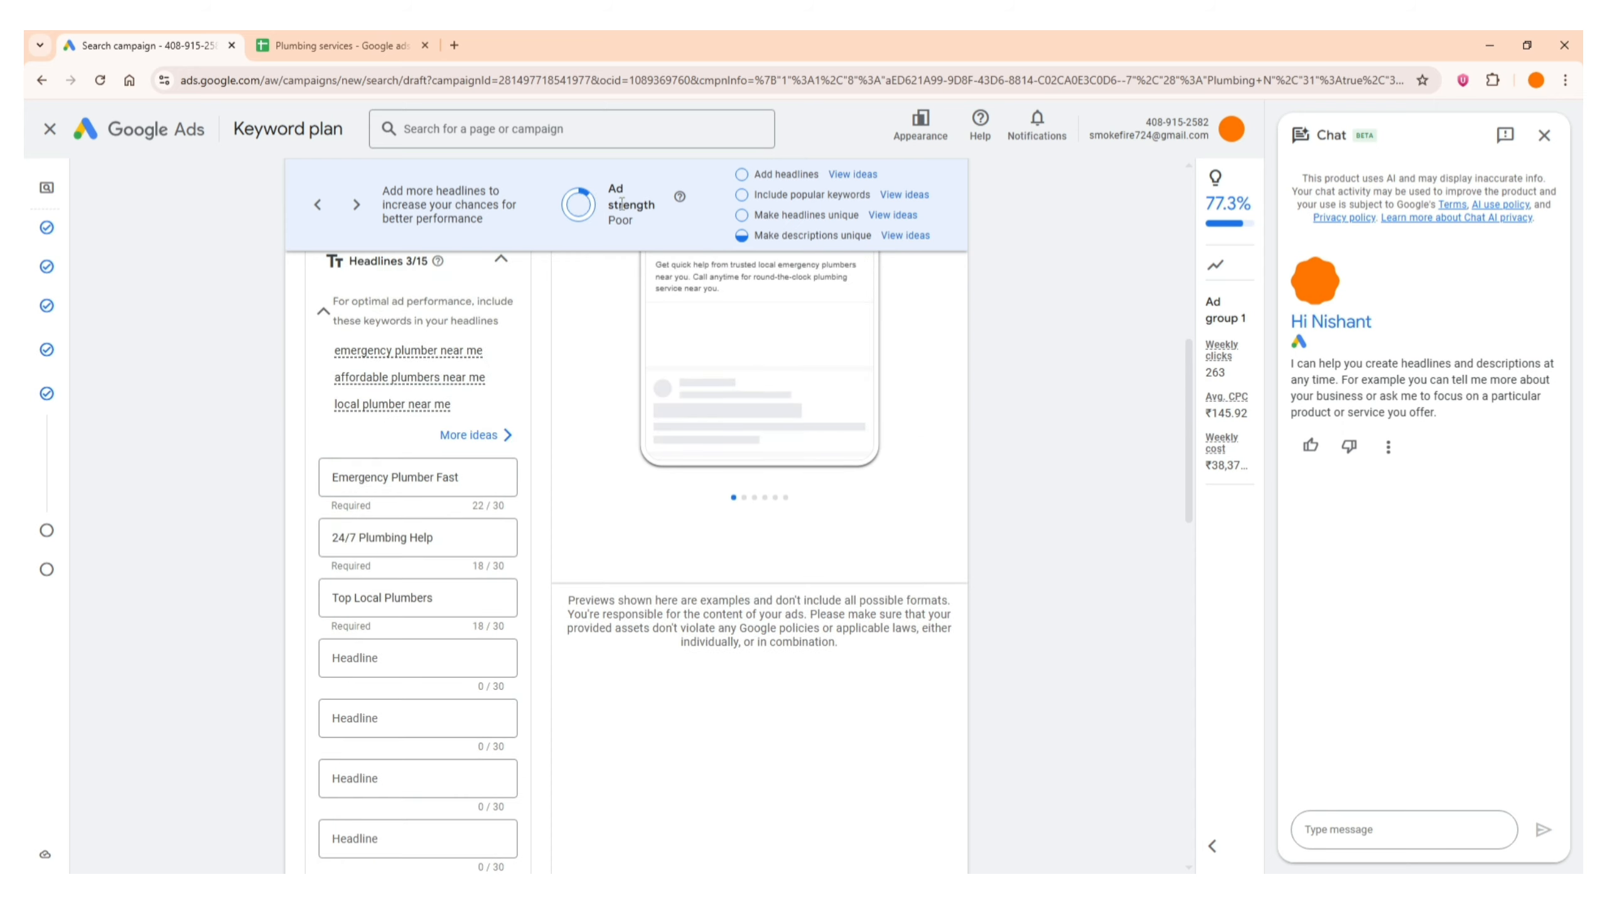
pyautogui.scroll(-5, 340, 593)
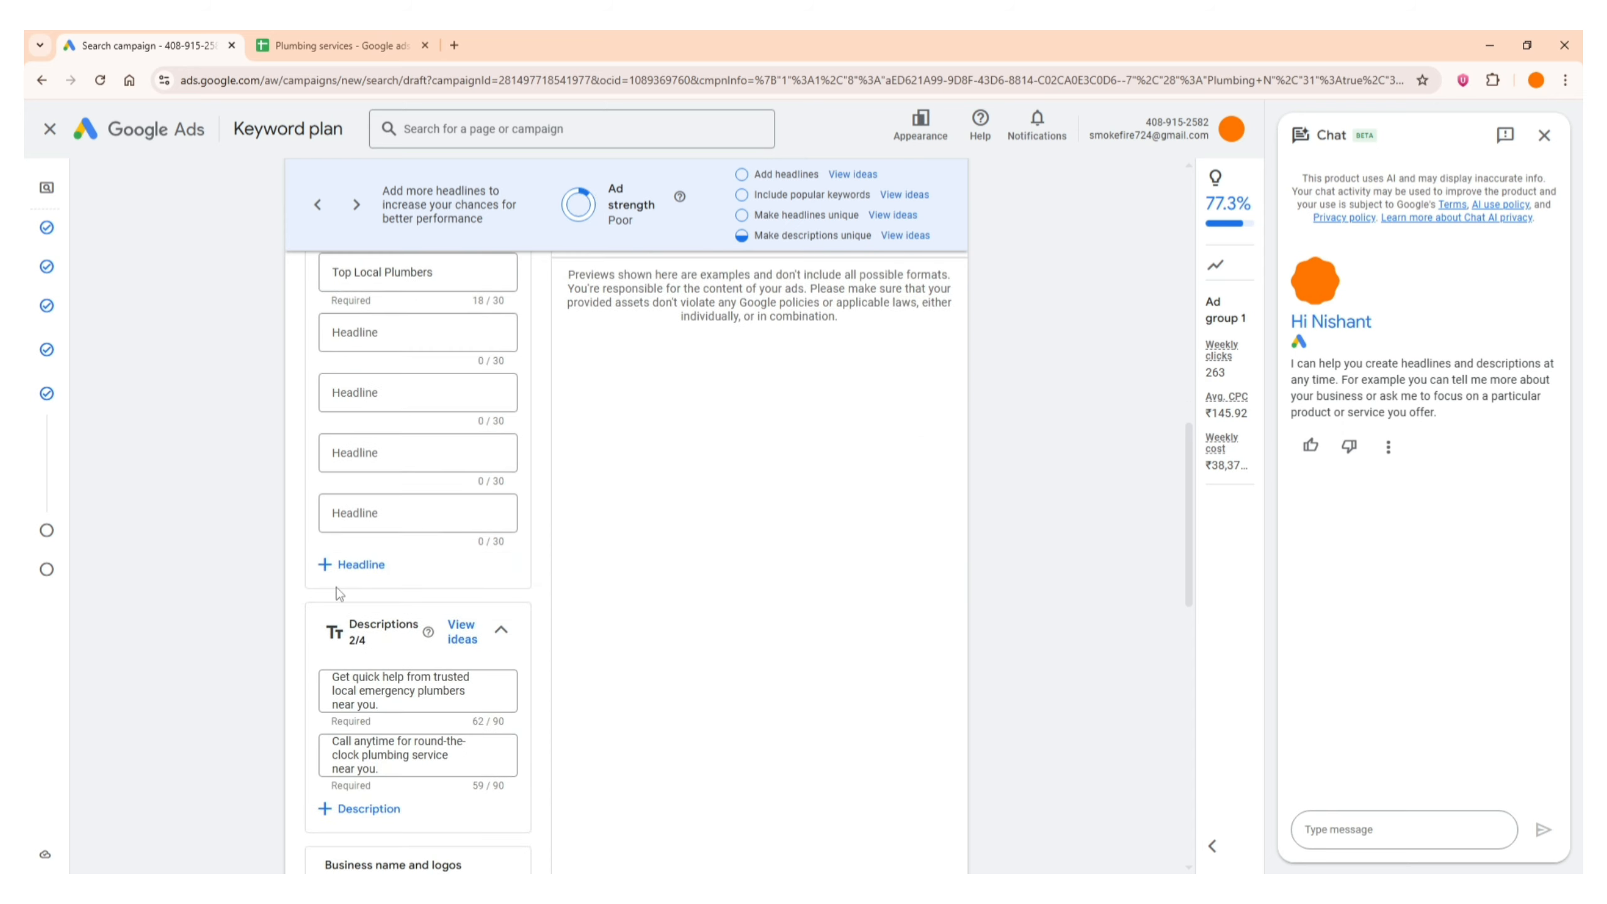
pyautogui.scroll(9, 340, 594)
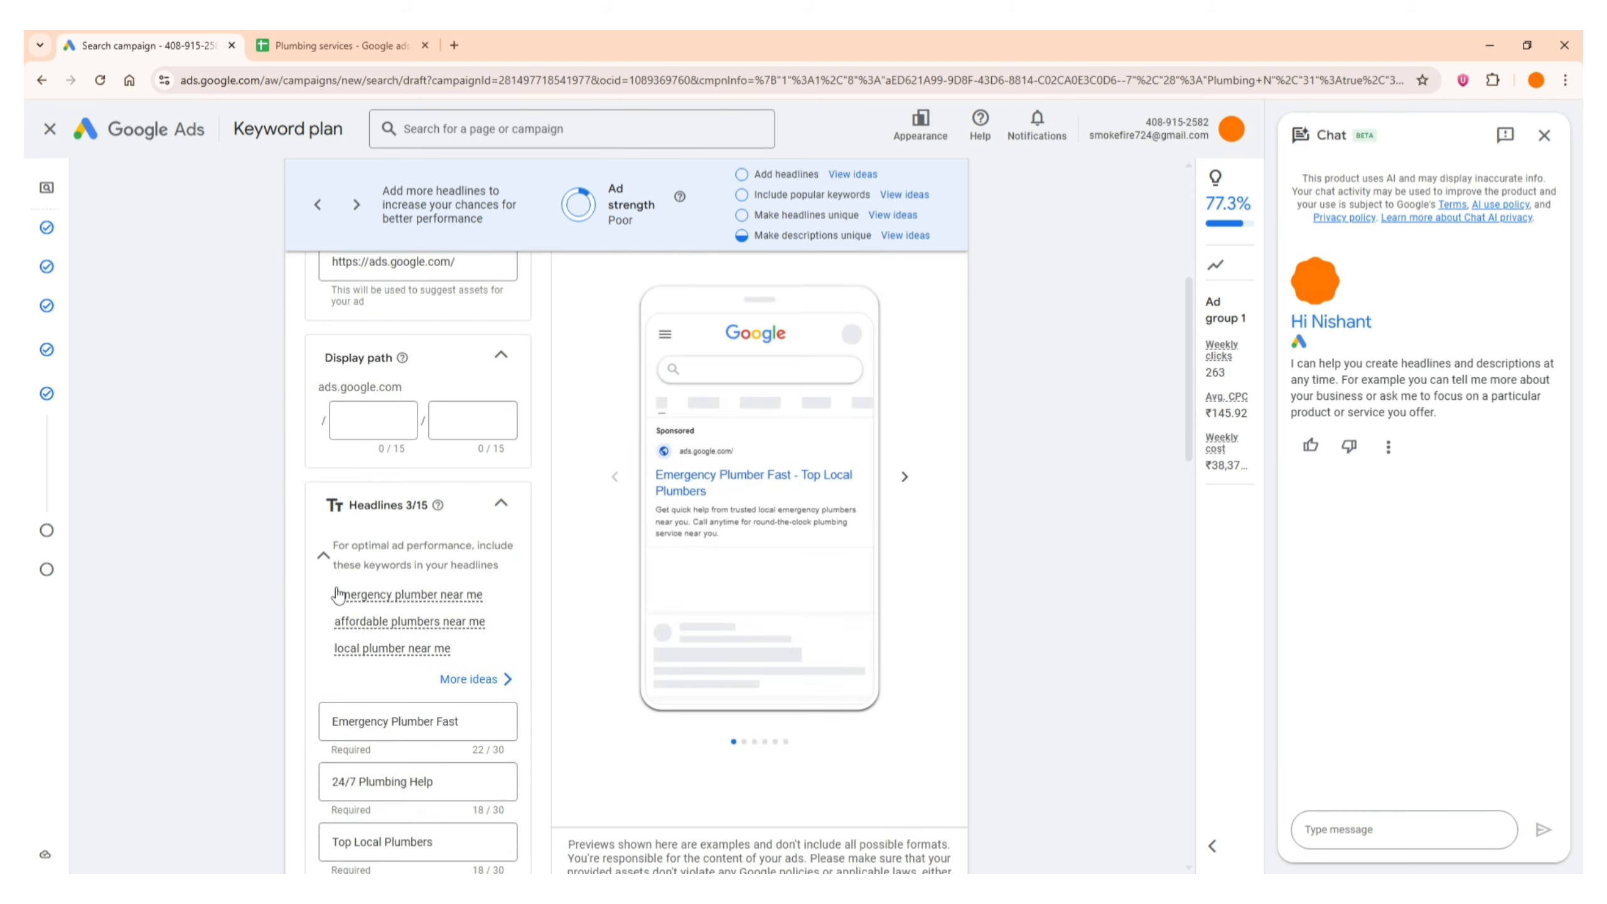
pyautogui.scroll(-4, 204, 597)
pyautogui.scroll(7, 189, 601)
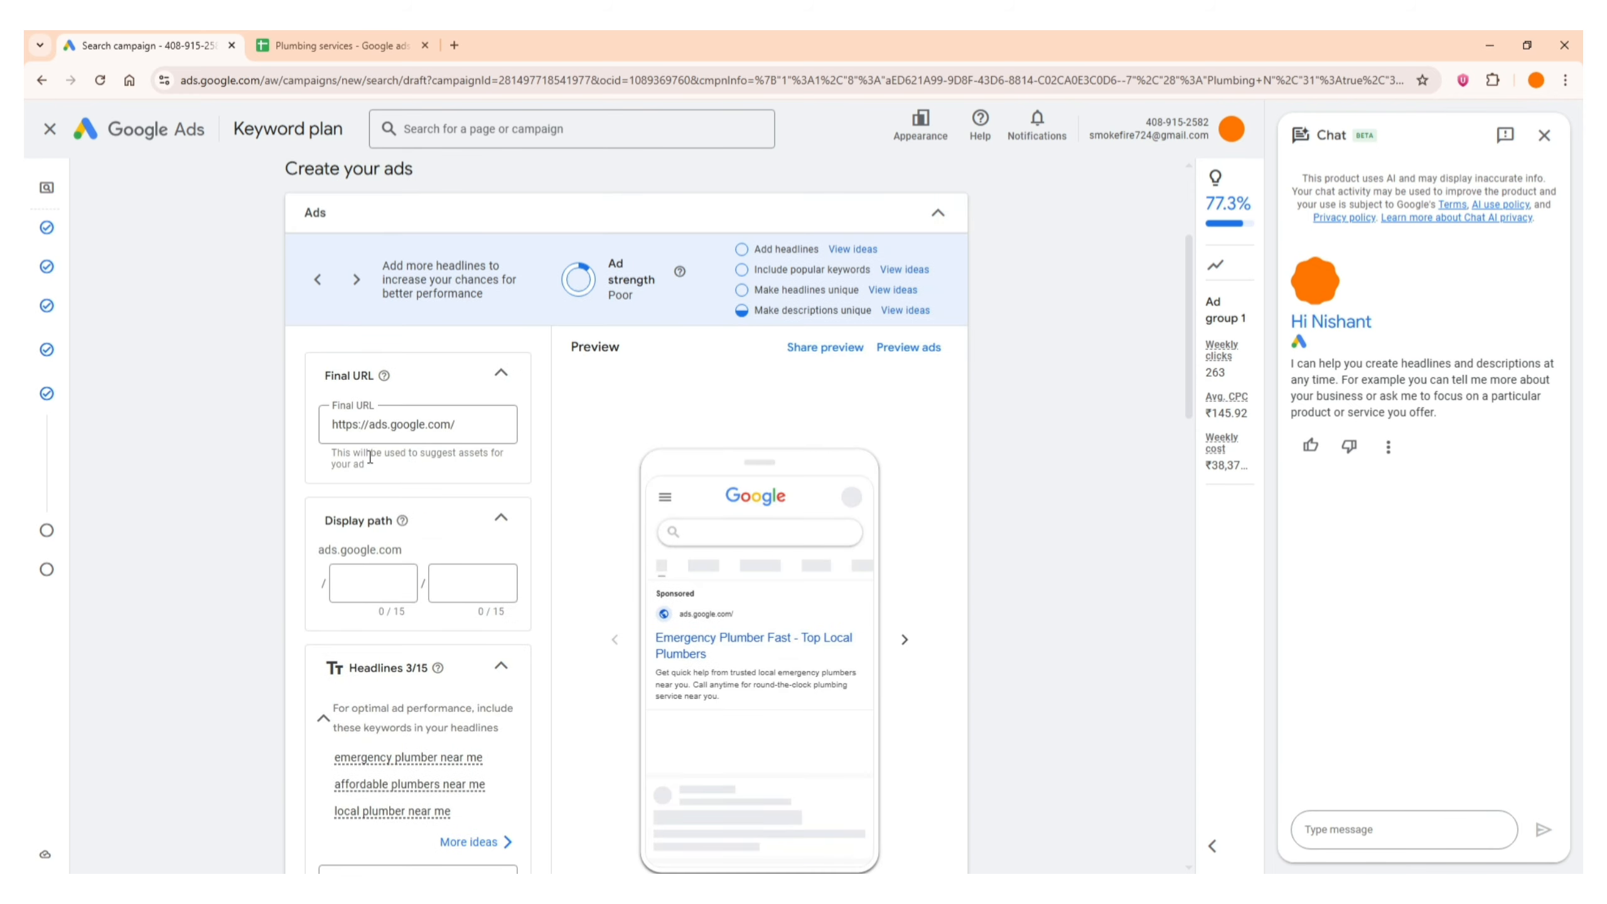
# Recheck the ad's final URL, display path, three headlines and two descriptions before leaving the Keywords and ads stage
pyautogui.scroll(-11, 470, 617)
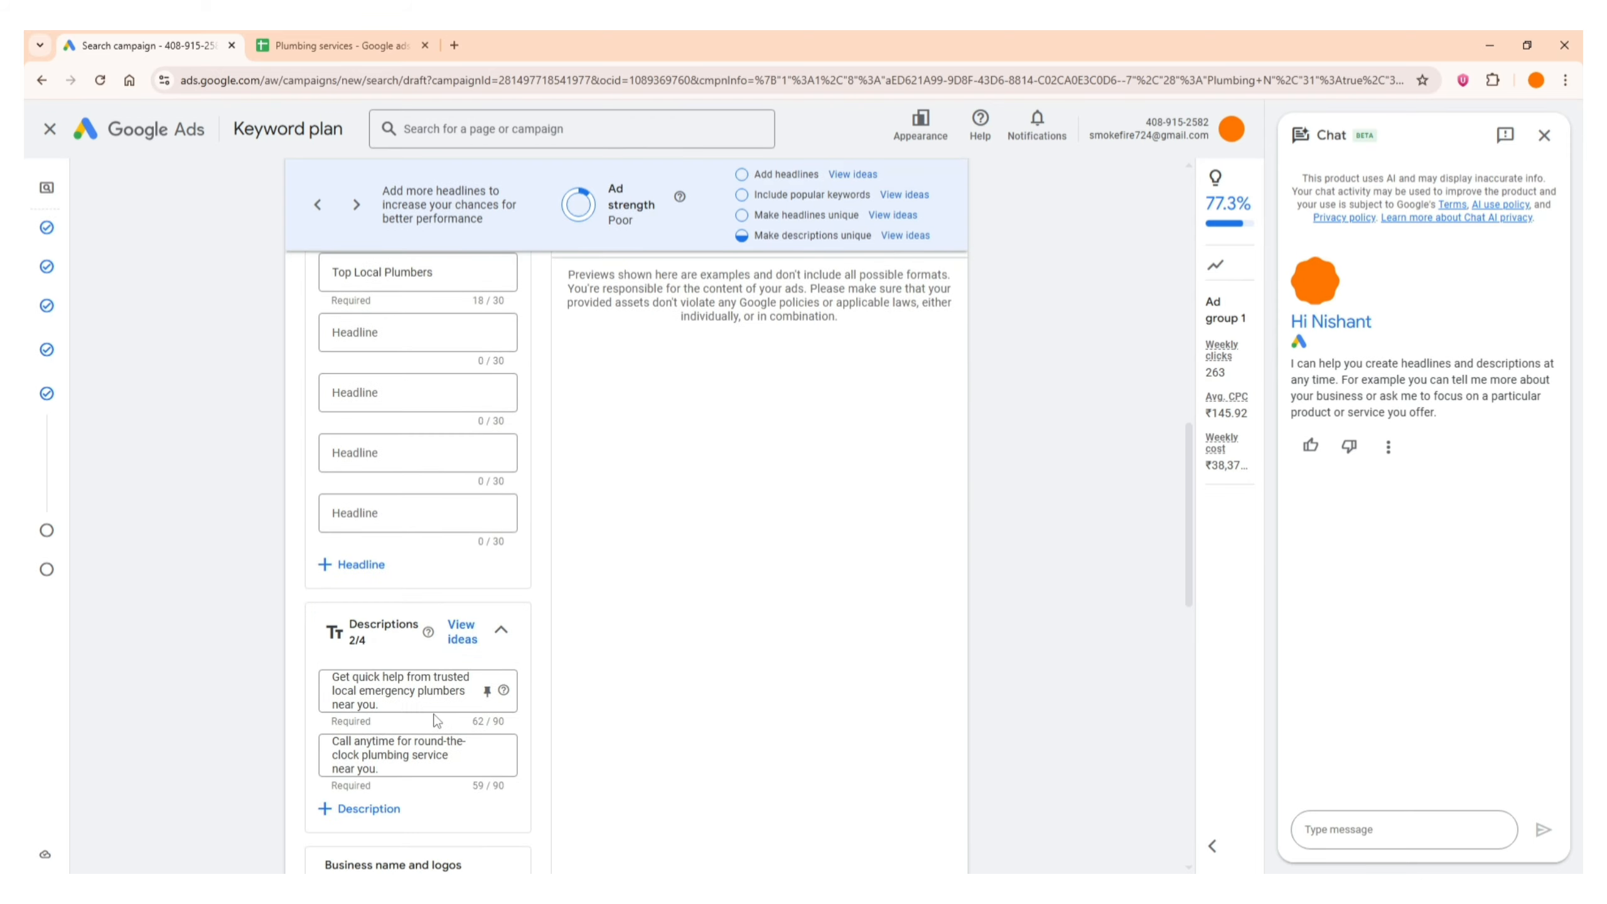
pyautogui.scroll(5, 418, 709)
pyautogui.scroll(5, 408, 659)
pyautogui.scroll(-1, 410, 556)
pyautogui.scroll(4, 411, 538)
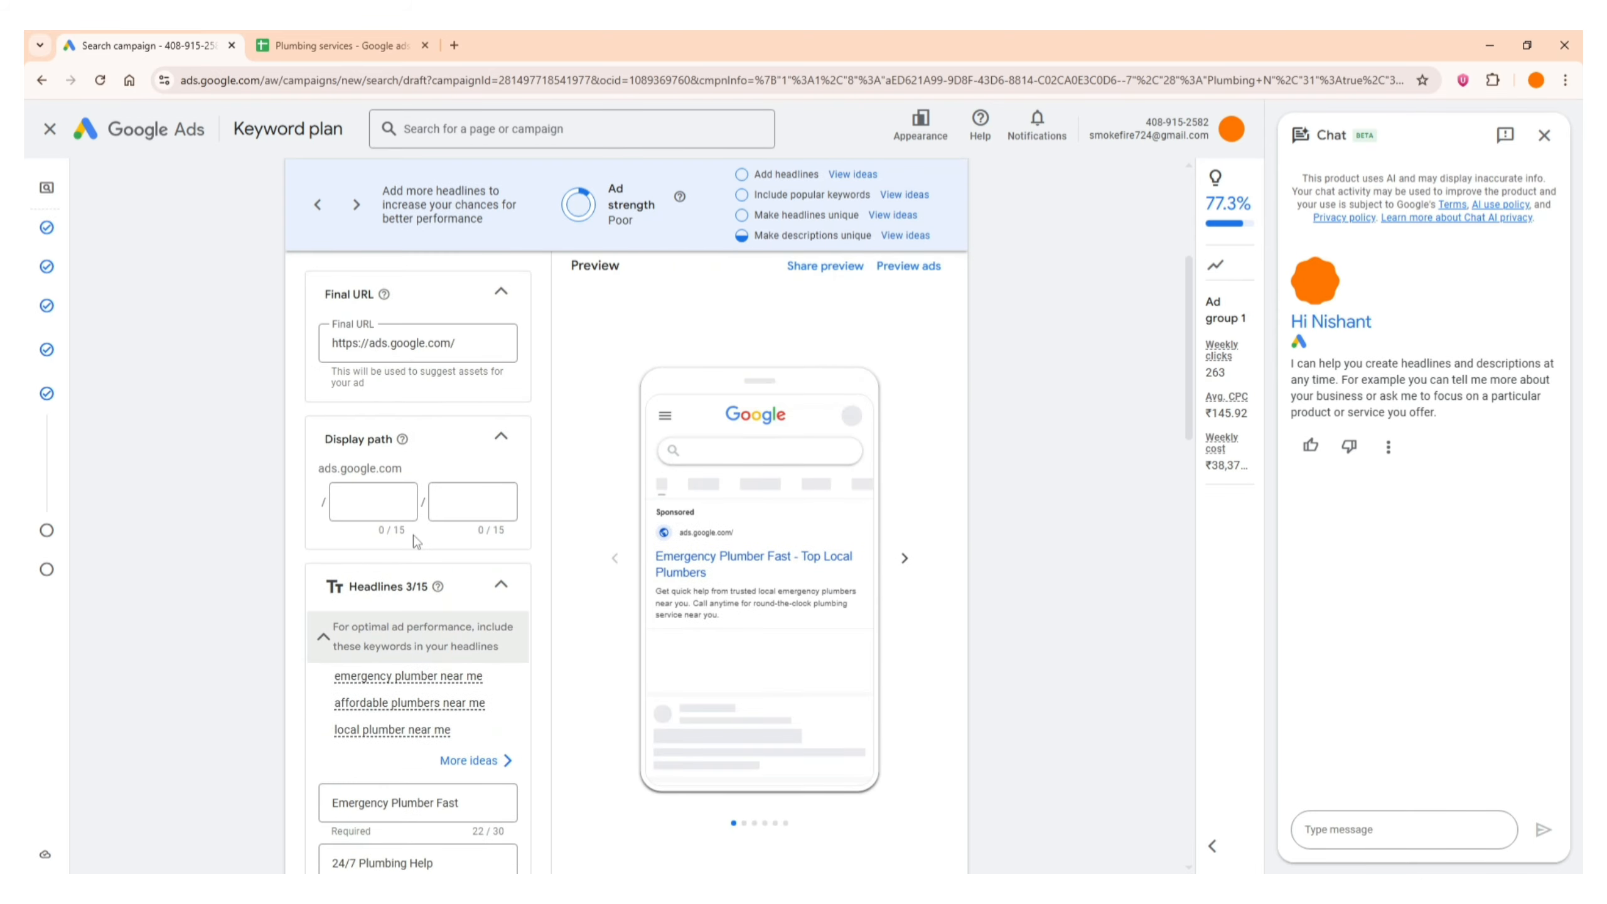
pyautogui.scroll(-6, 429, 518)
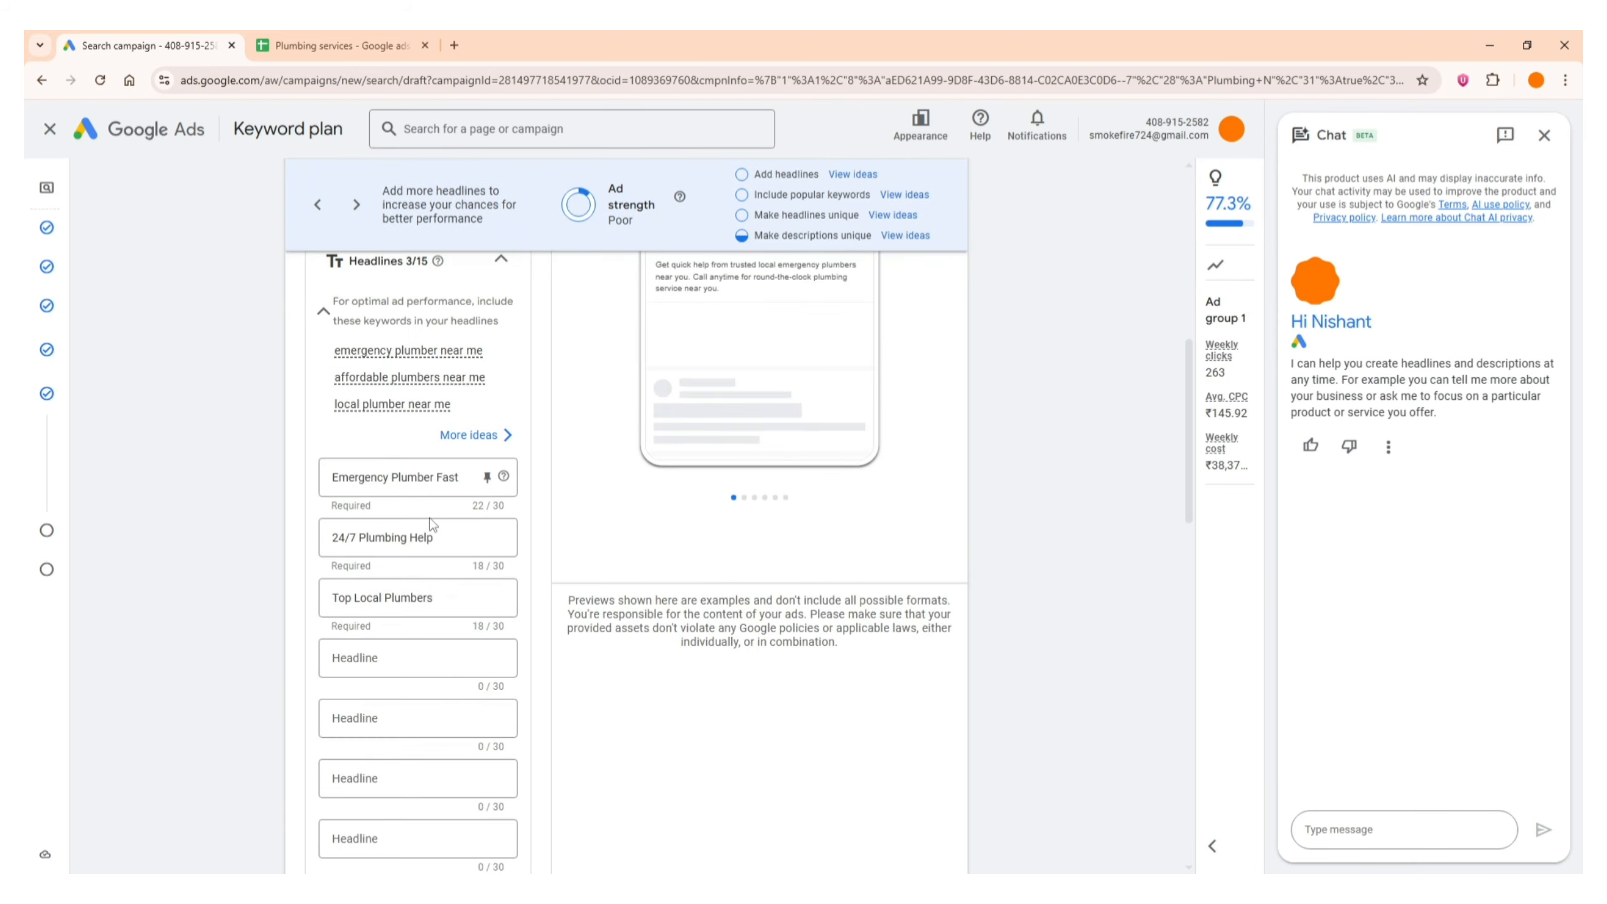
pyautogui.scroll(-4, 434, 601)
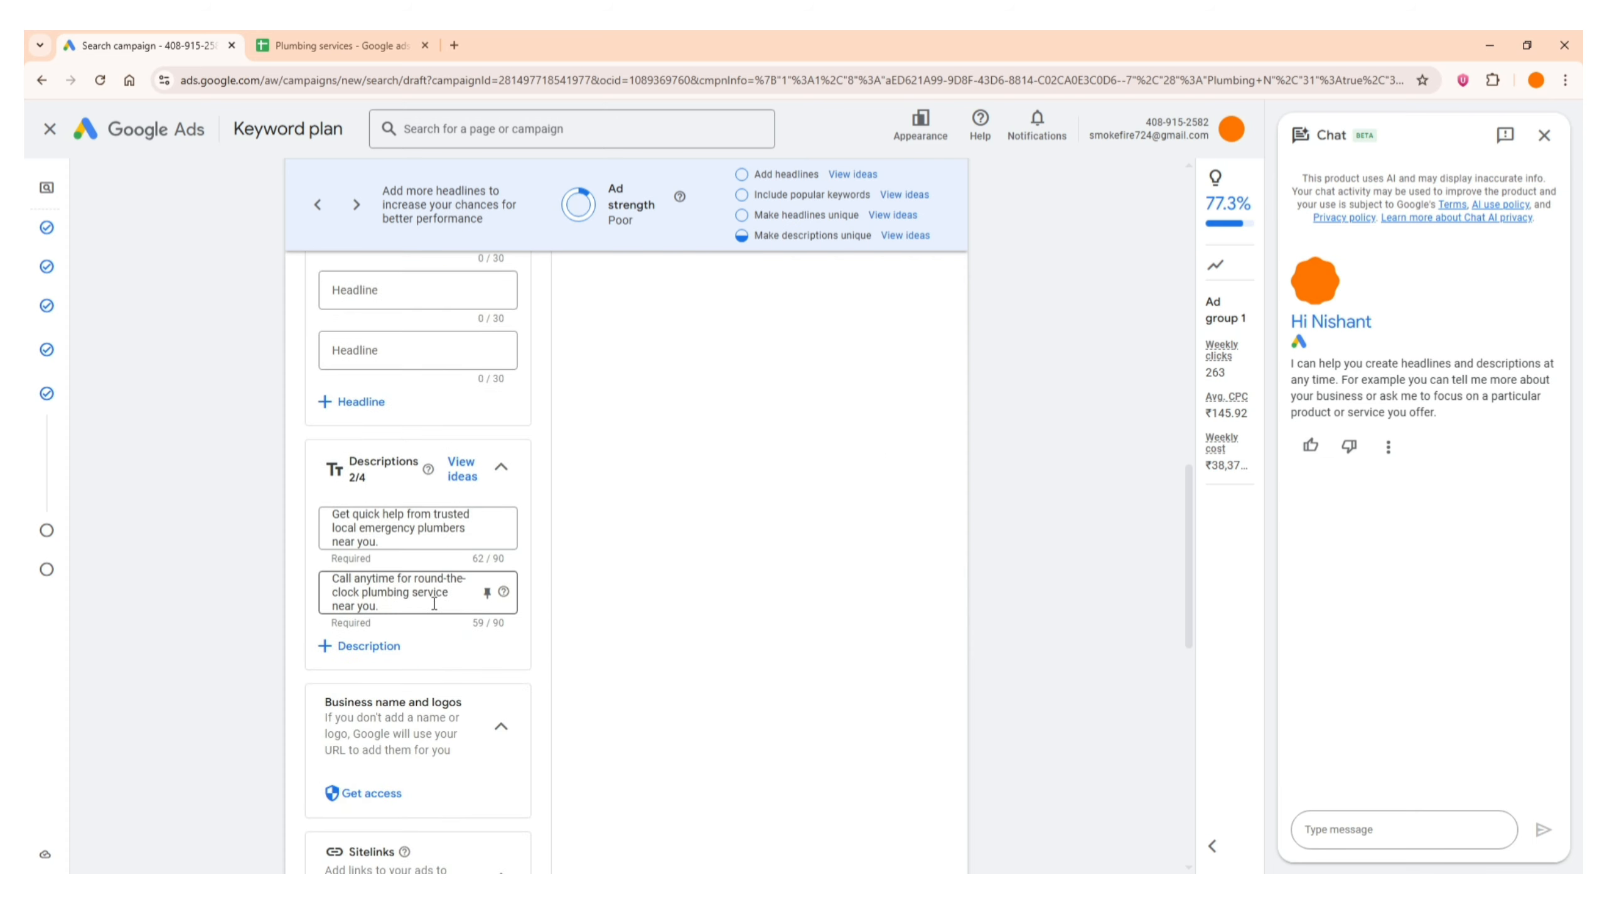
pyautogui.scroll(10, 411, 602)
pyautogui.scroll(5, 391, 603)
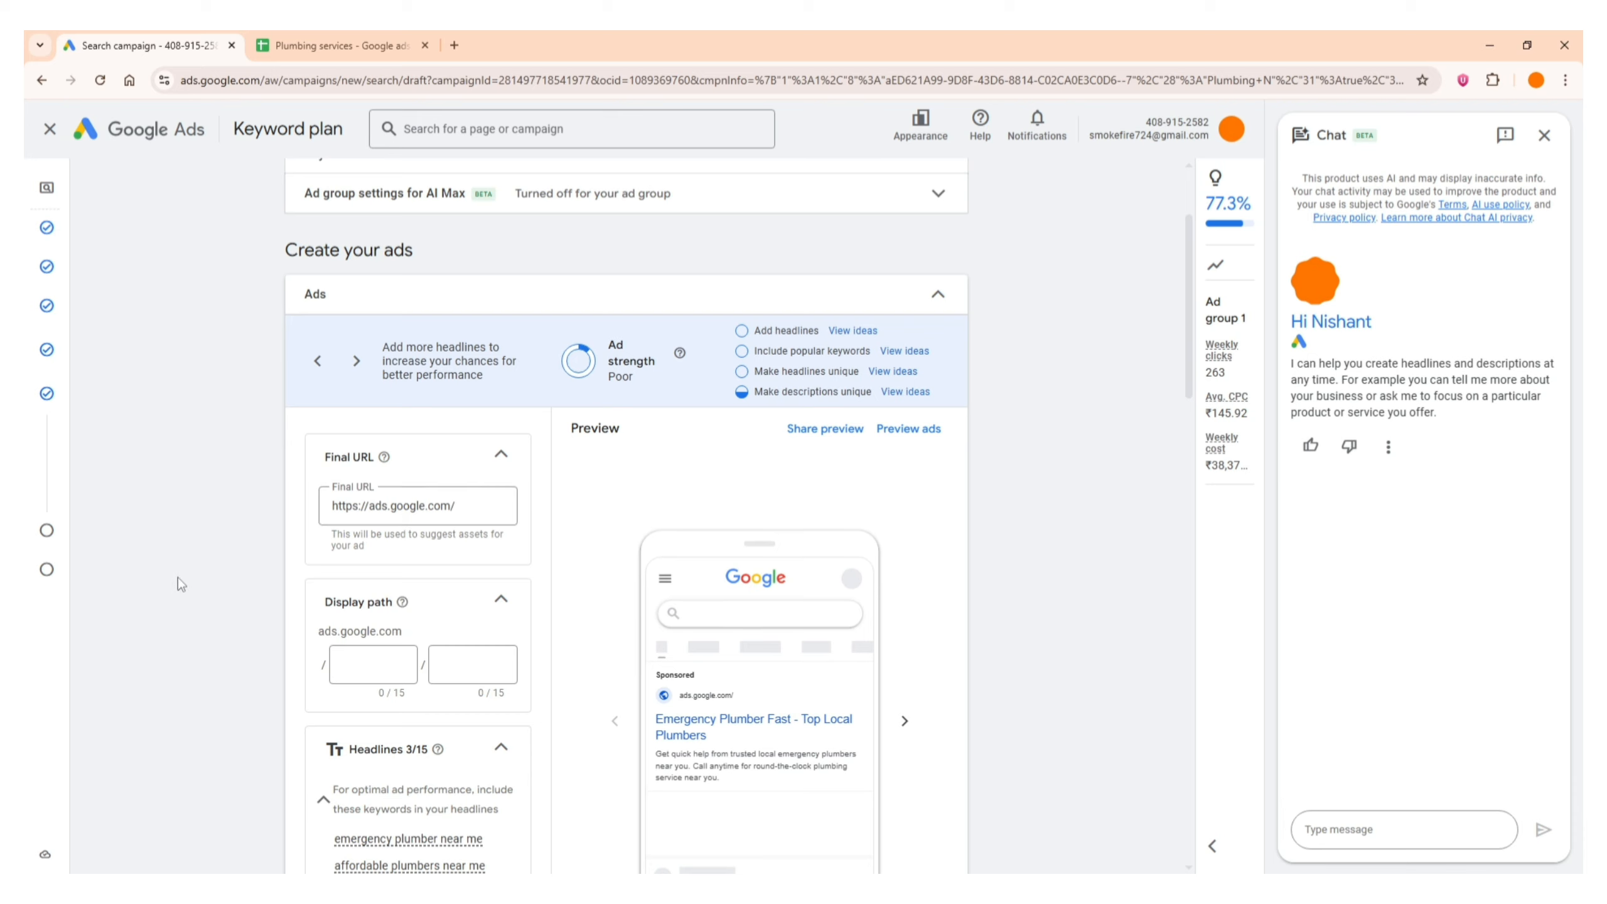
pyautogui.scroll(-5, 177, 577)
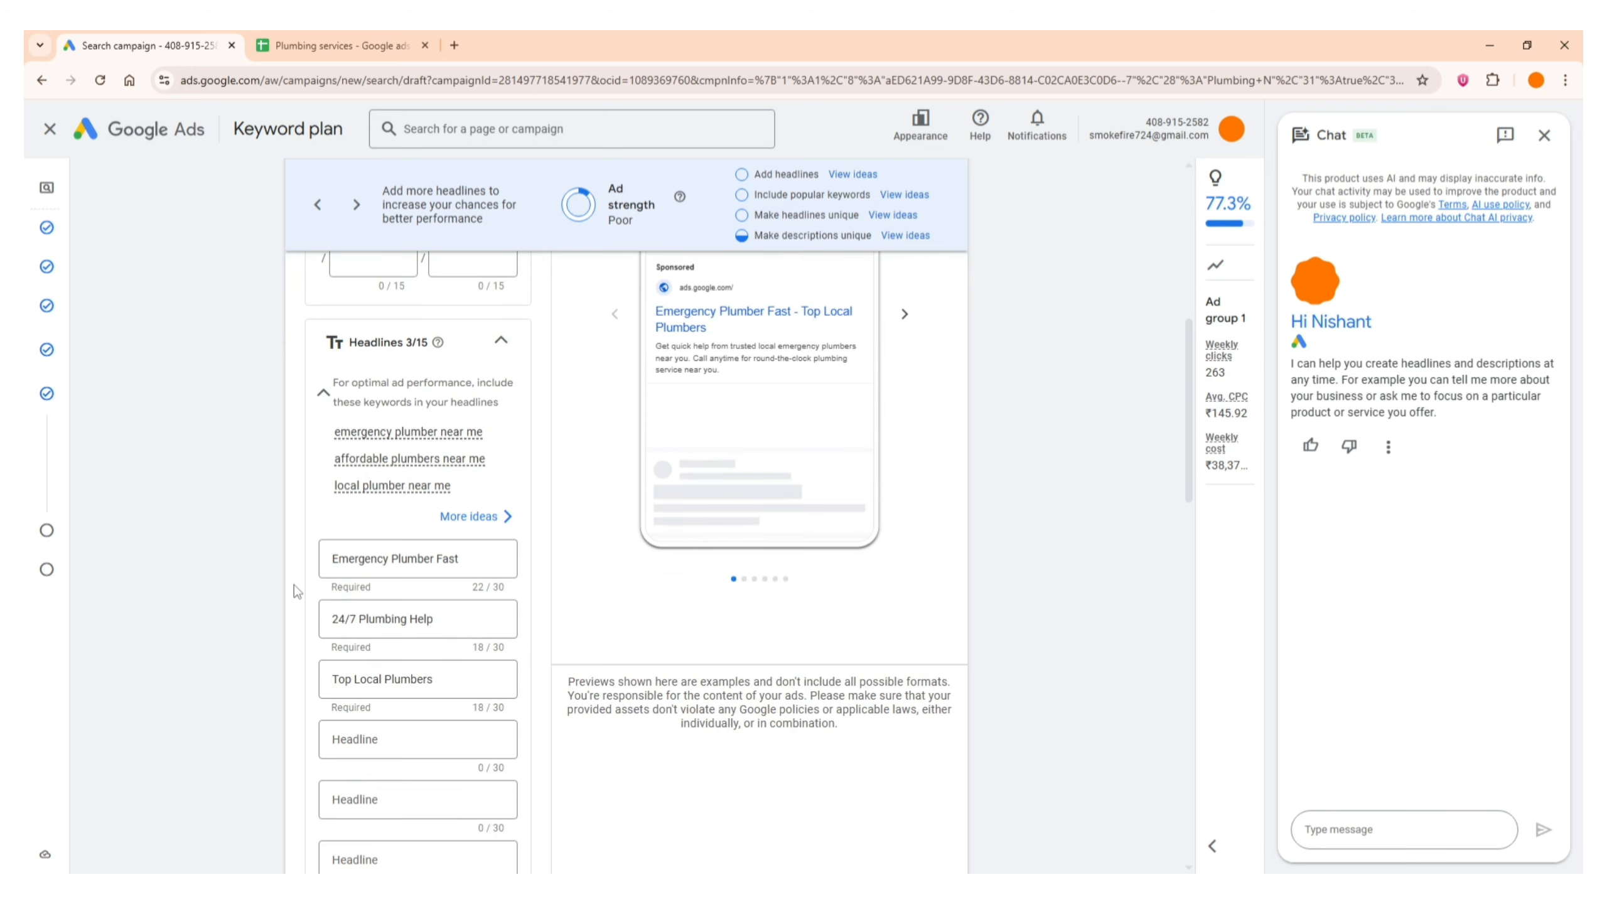
pyautogui.scroll(6, 295, 591)
# Proceed from Keywords and ads to the Budget stage and cancel the identity confirmation request
pyautogui.click(501, 376)
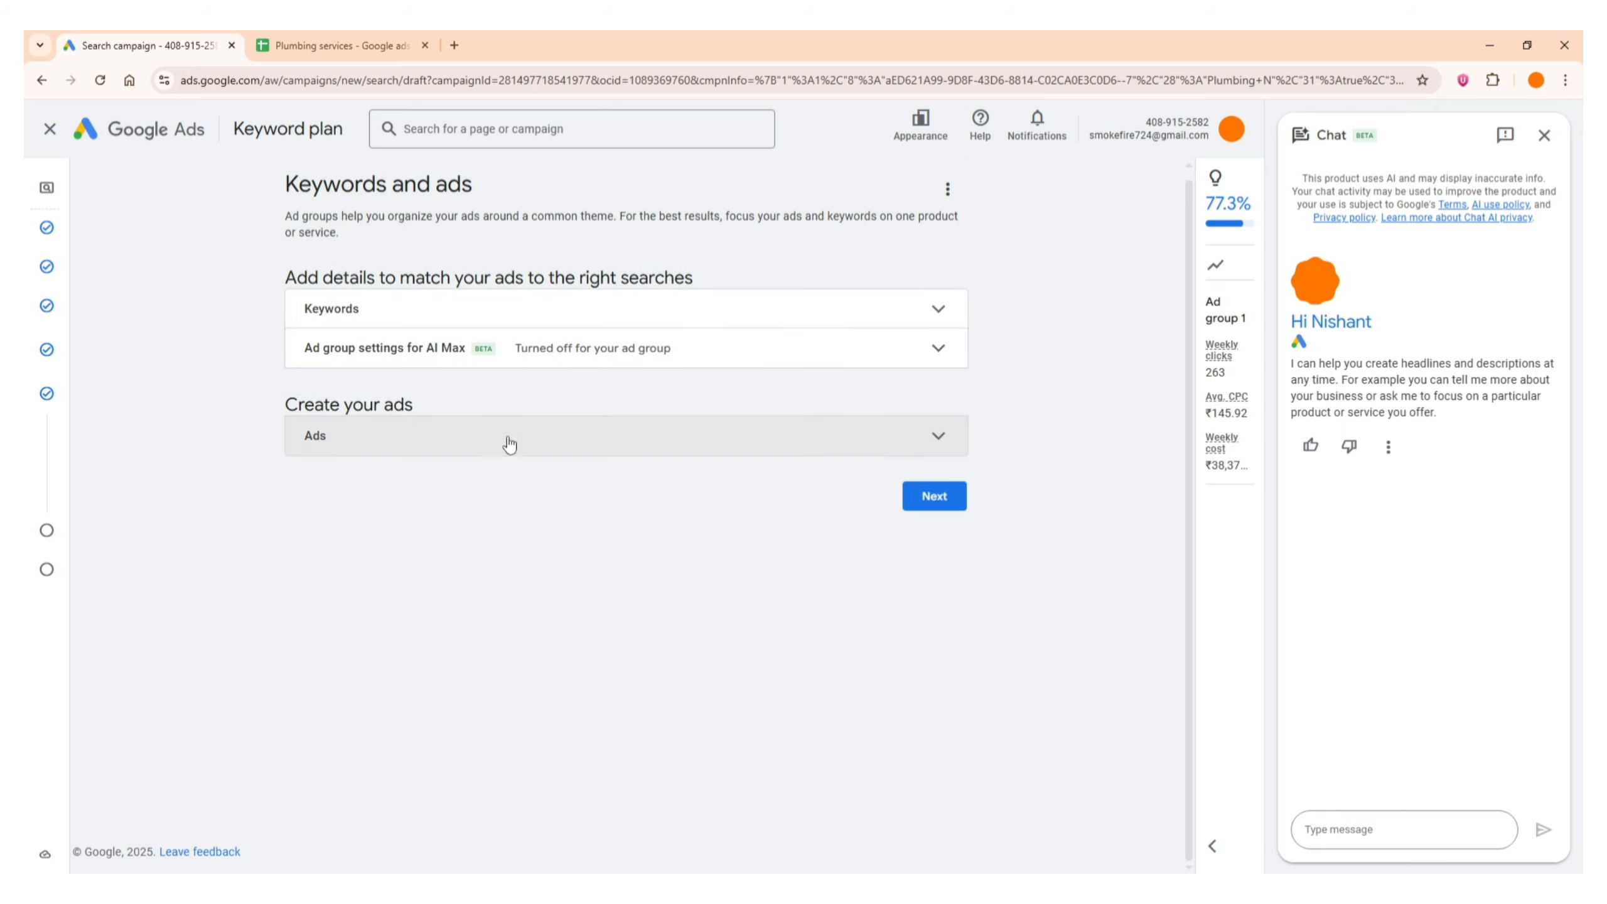
pyautogui.click(934, 498)
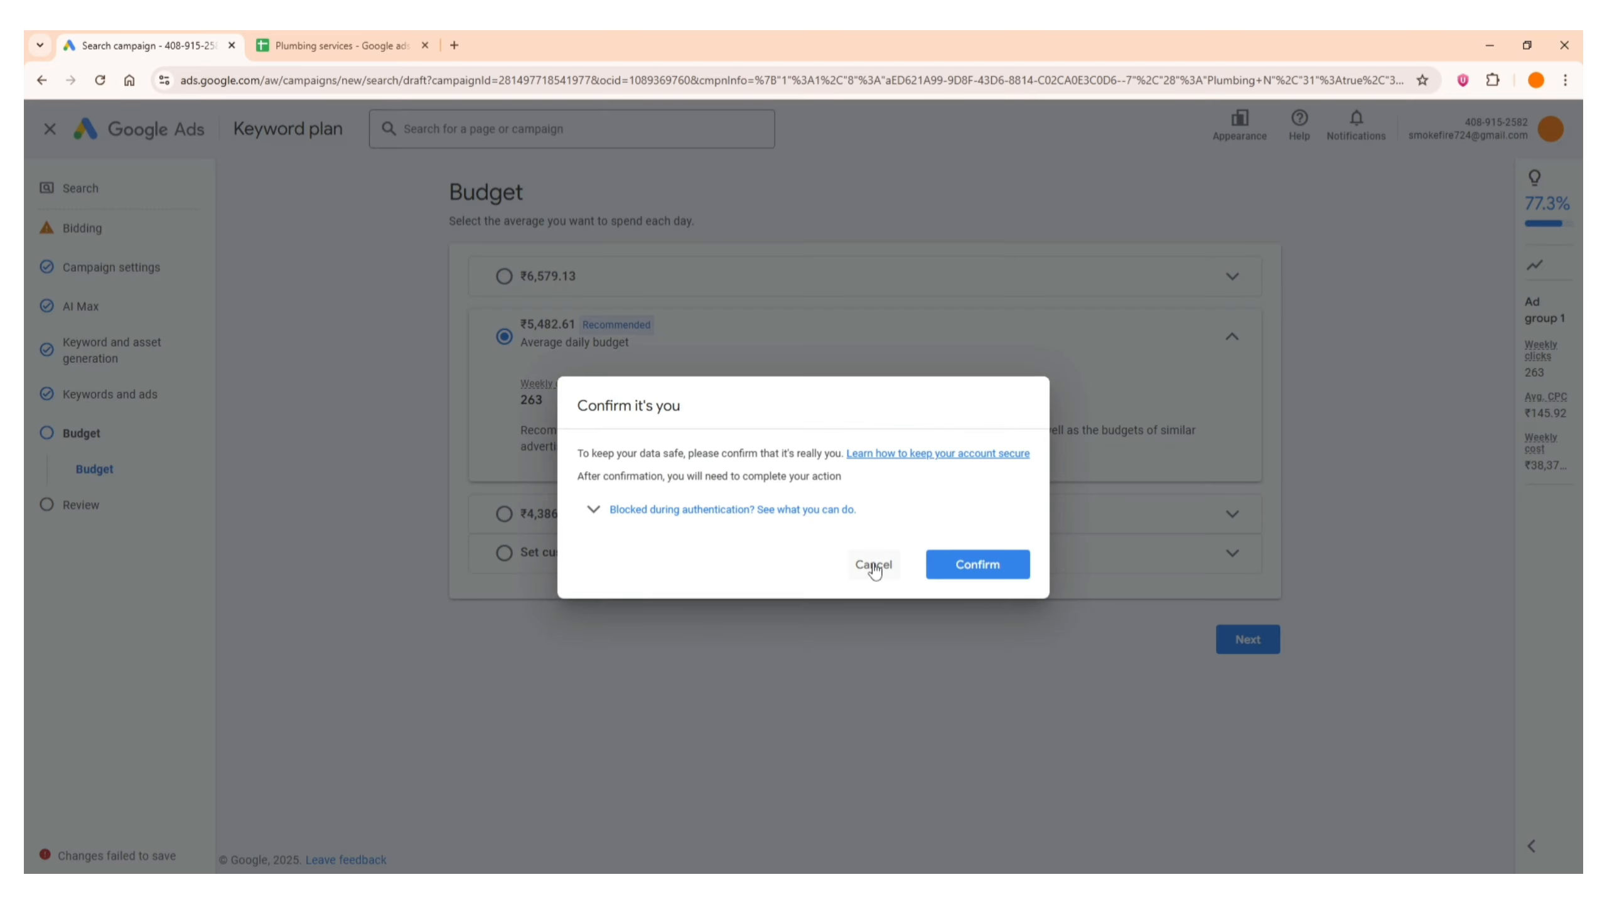
pyautogui.tripleClick(642, 397)
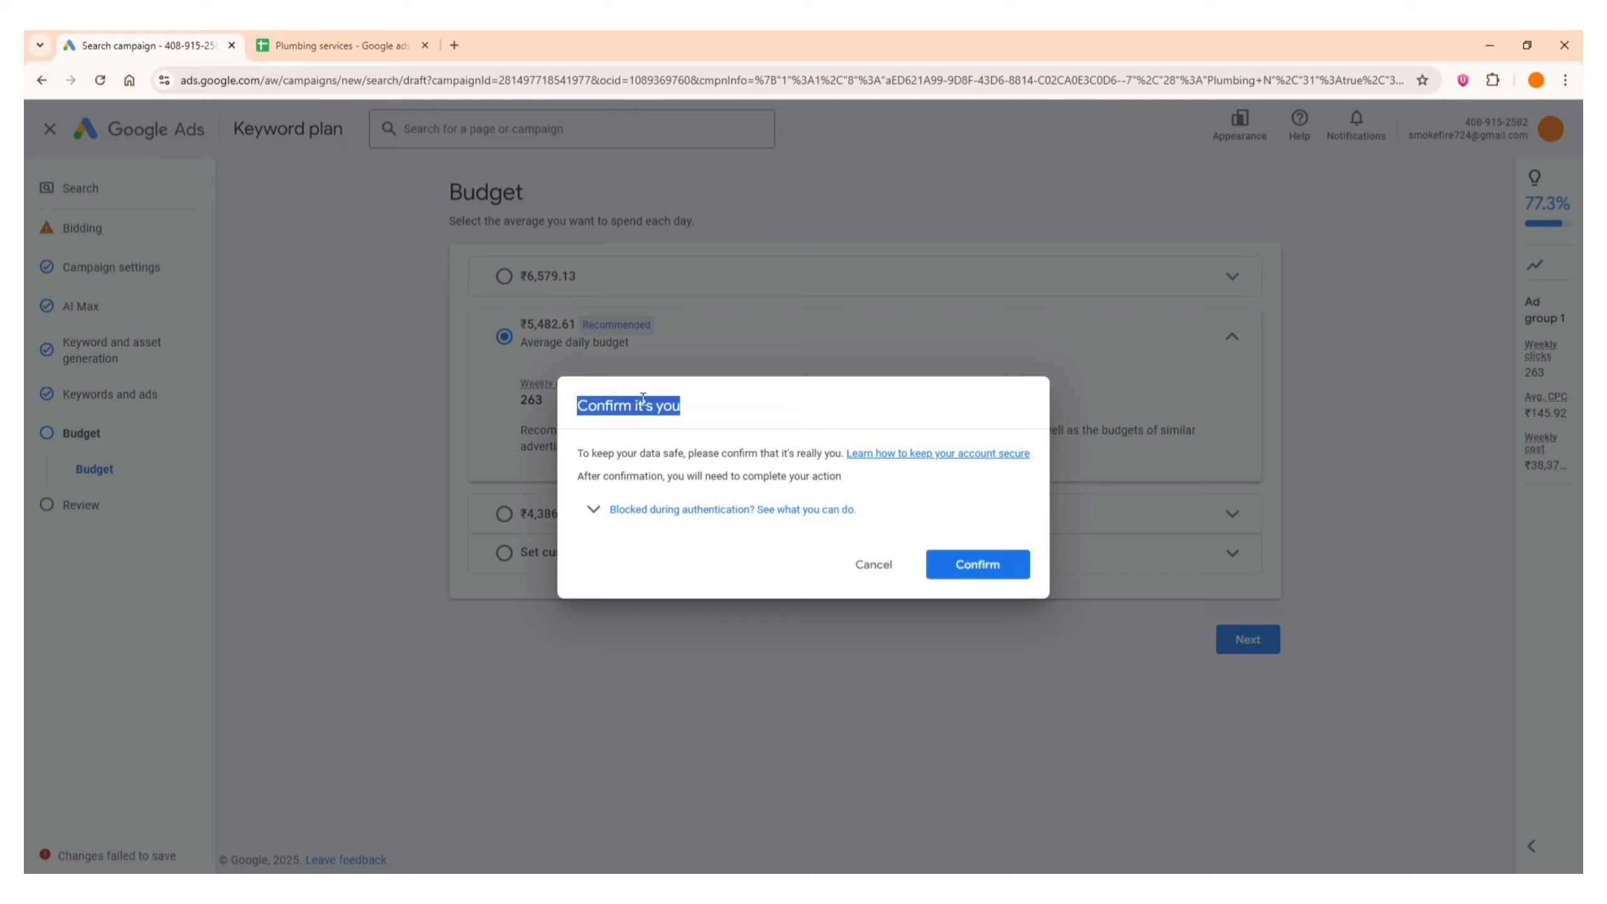
pyautogui.click(642, 397)
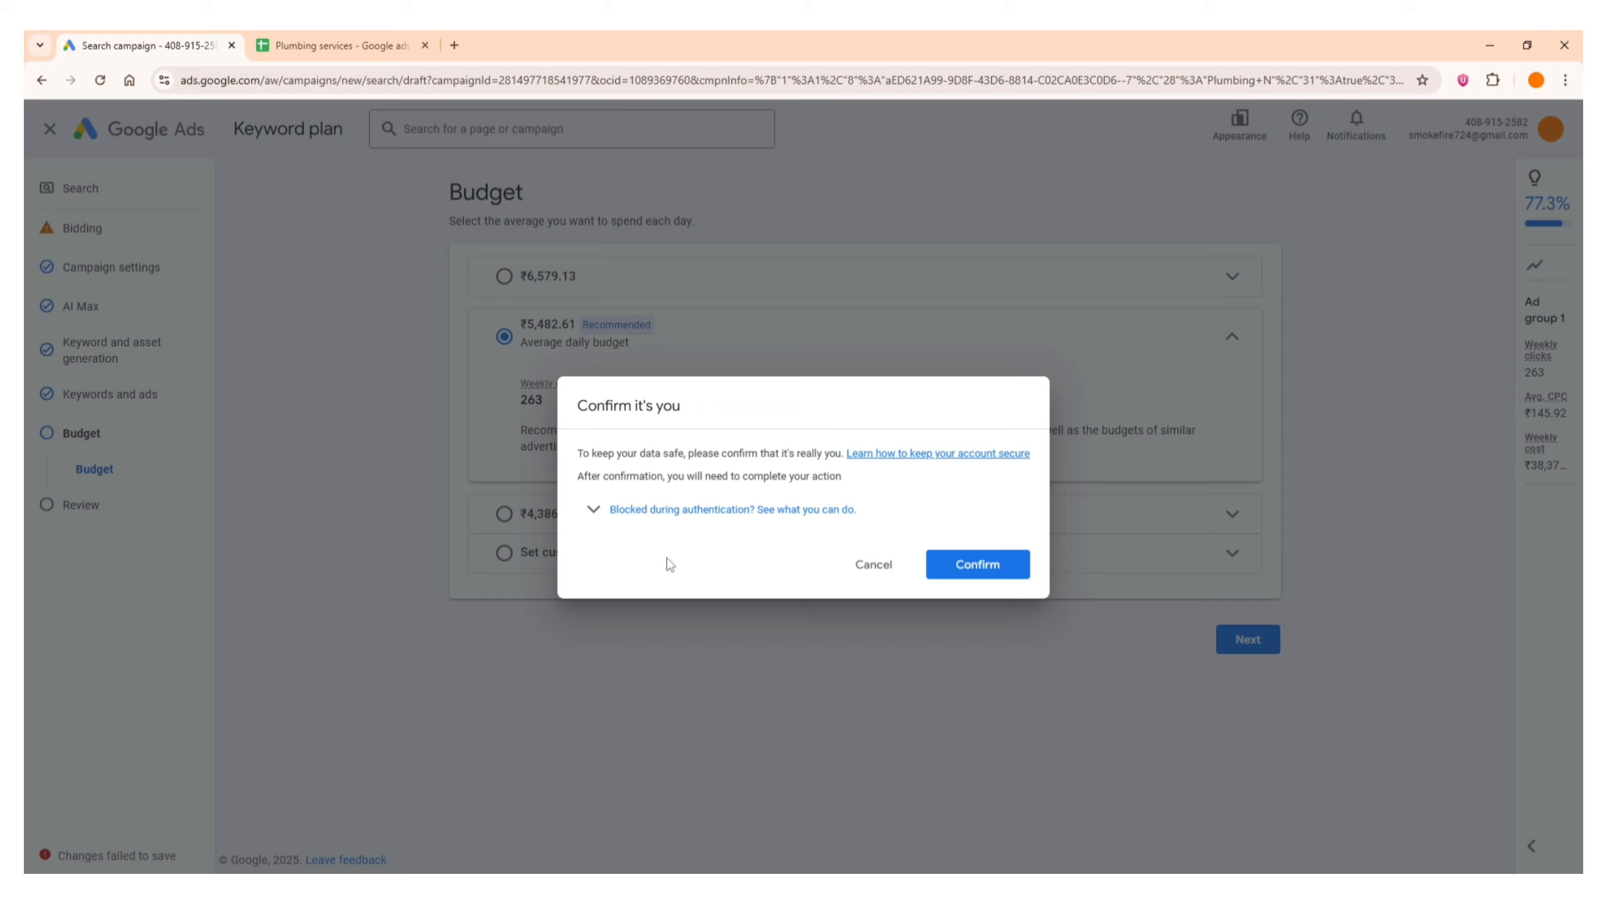
pyautogui.click(868, 567)
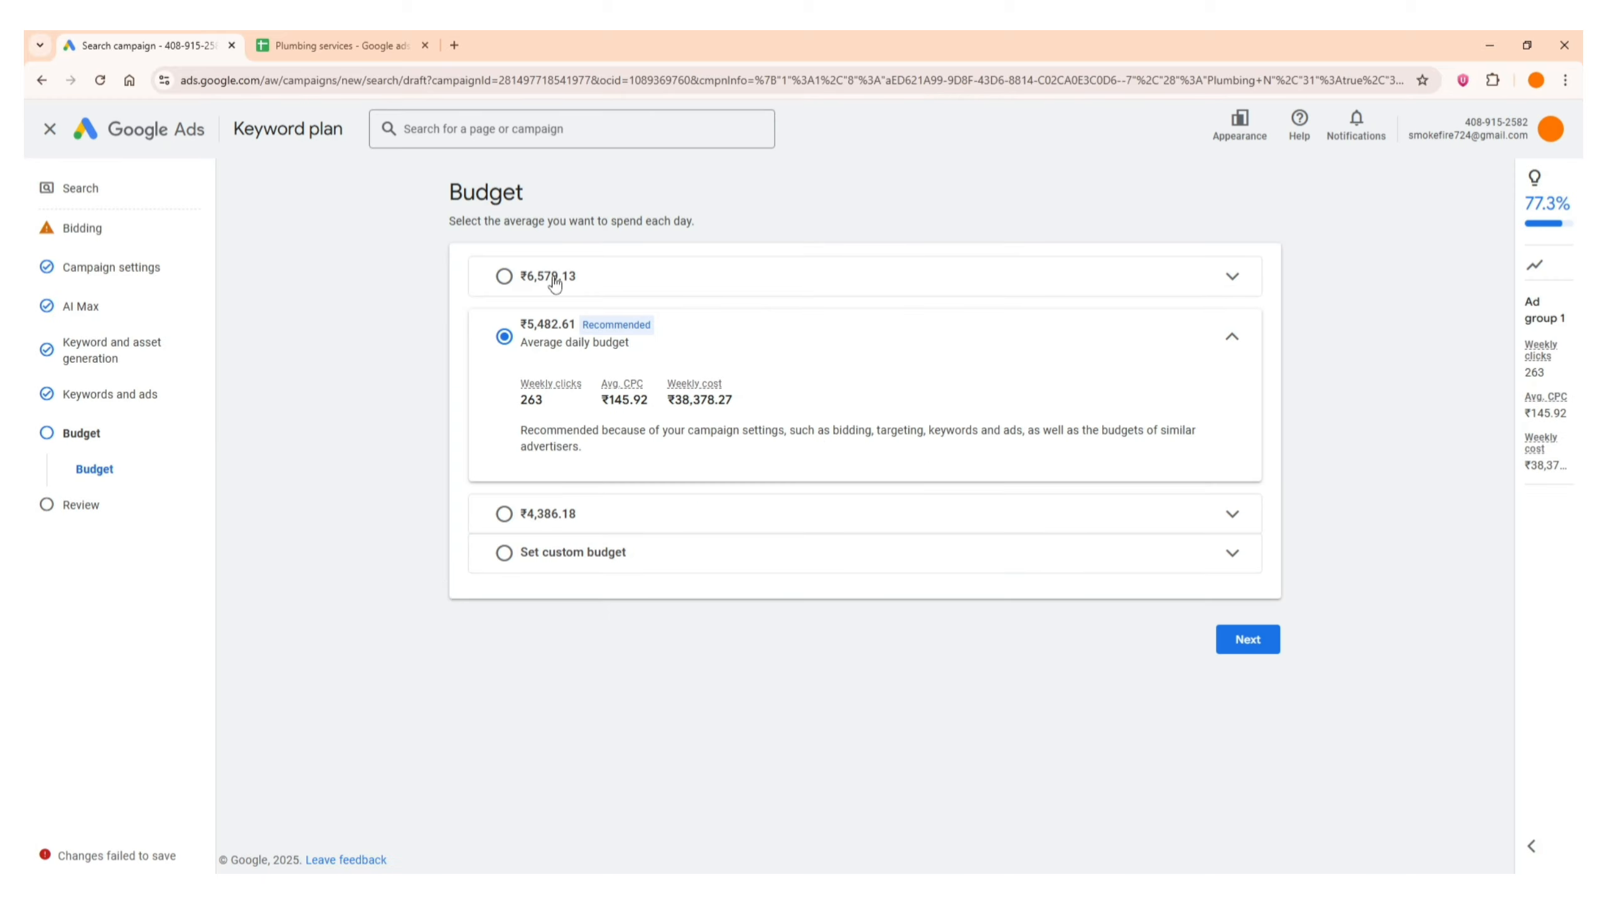
# Choose a custom budget, keeping the average daily amount at ₹5,482.61, and continue to the campaign review
pyautogui.doubleClick(462, 199)
pyautogui.click(353, 416)
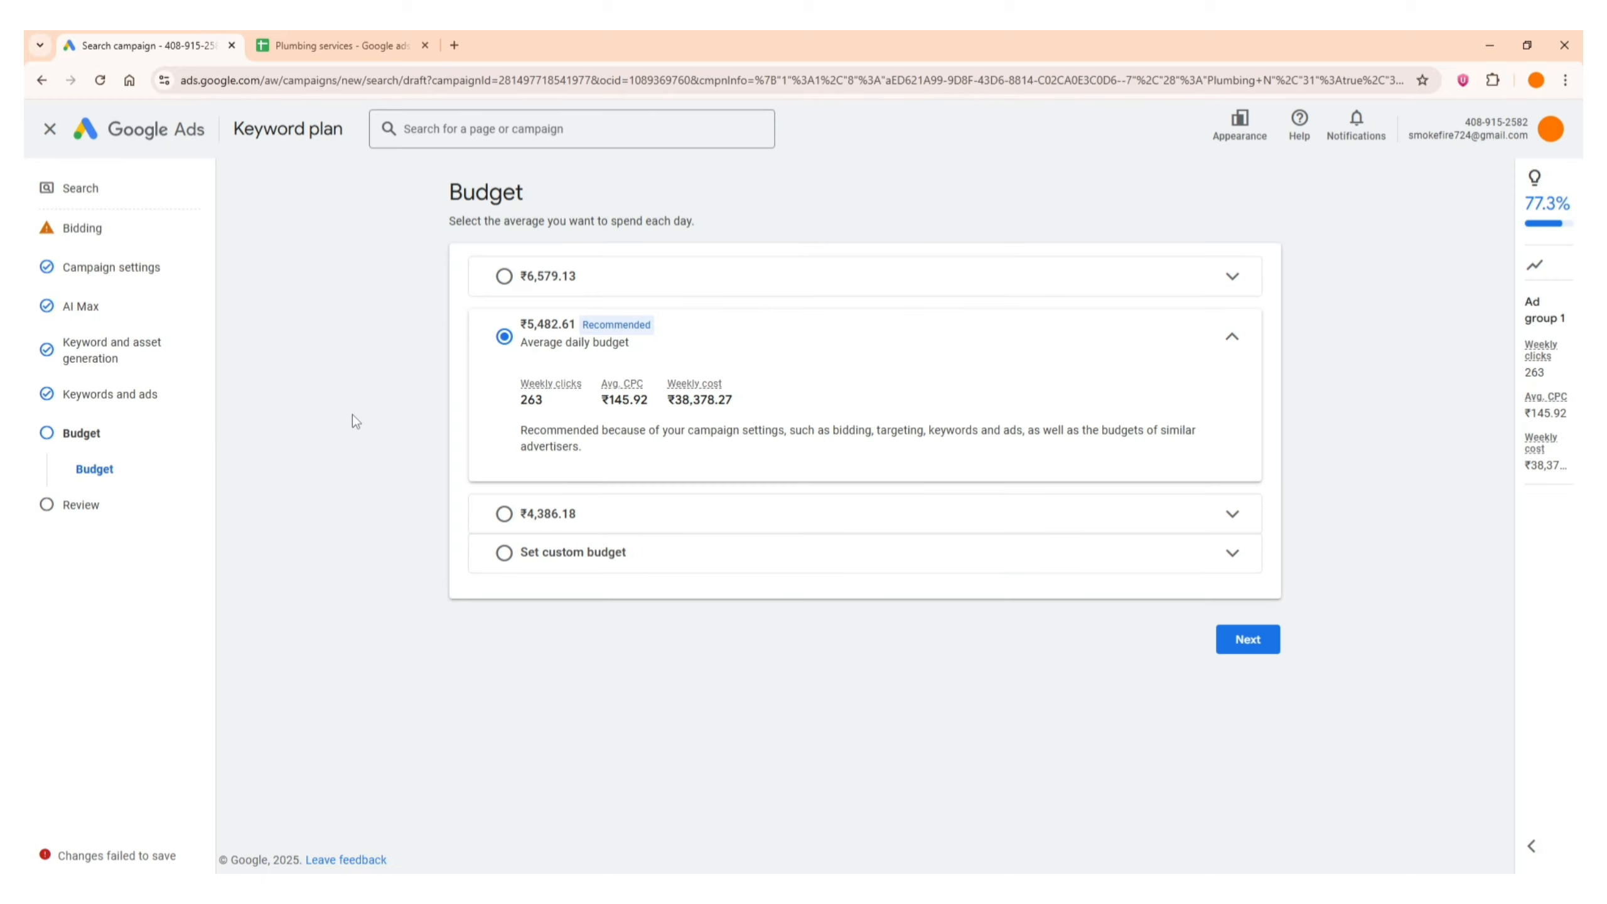
pyautogui.click(630, 565)
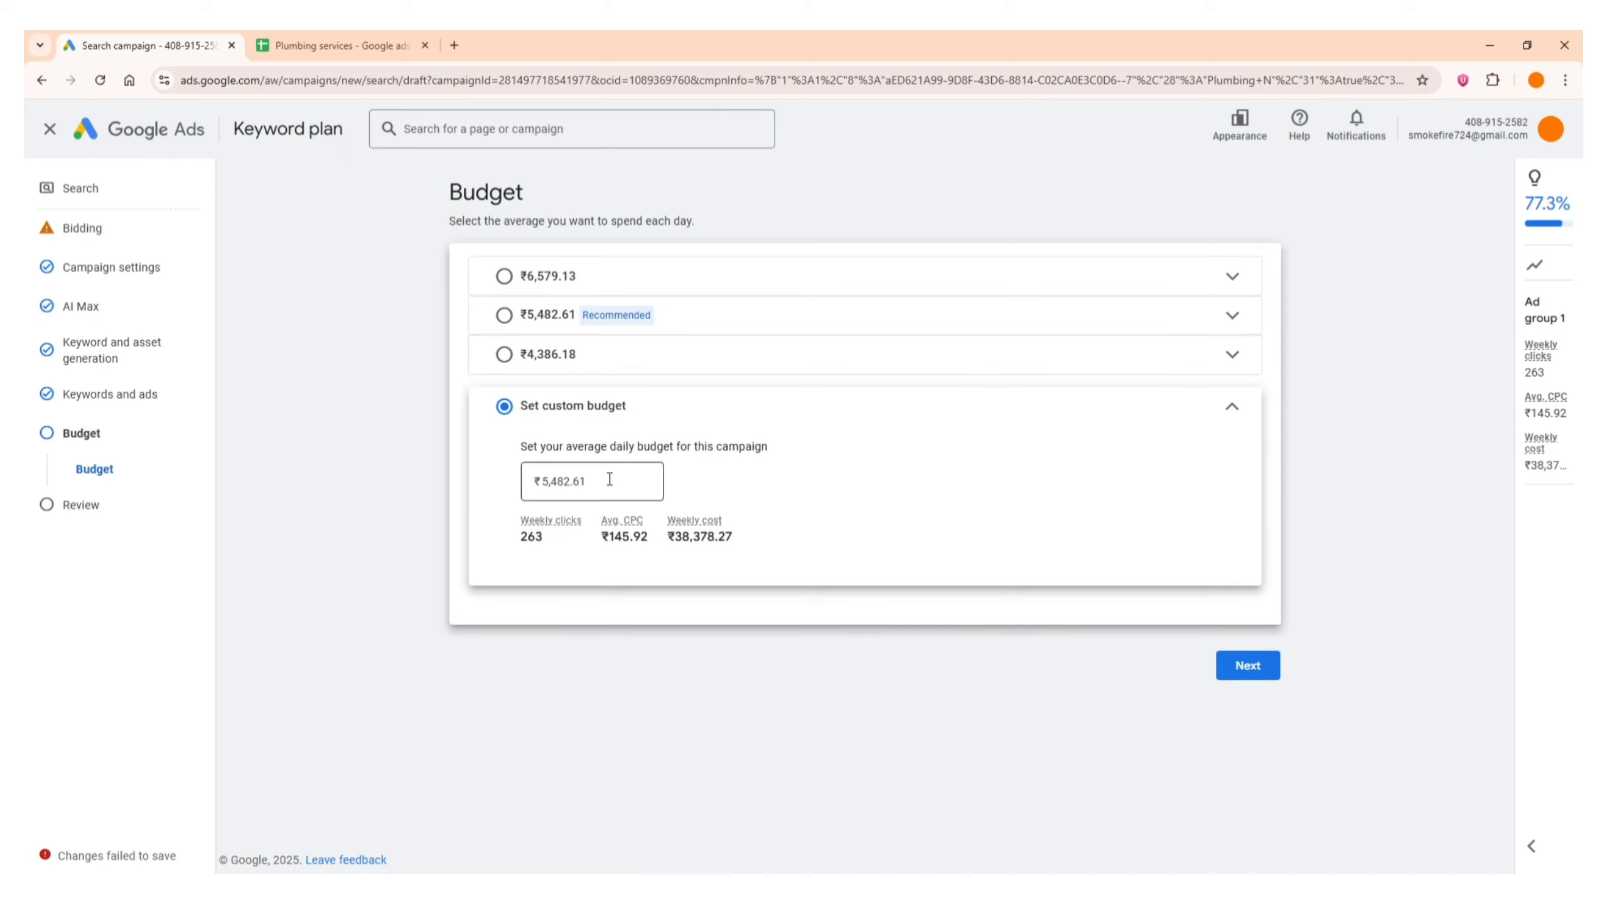
pyautogui.click(610, 479)
pyautogui.hotkey('ctrl', 'a')
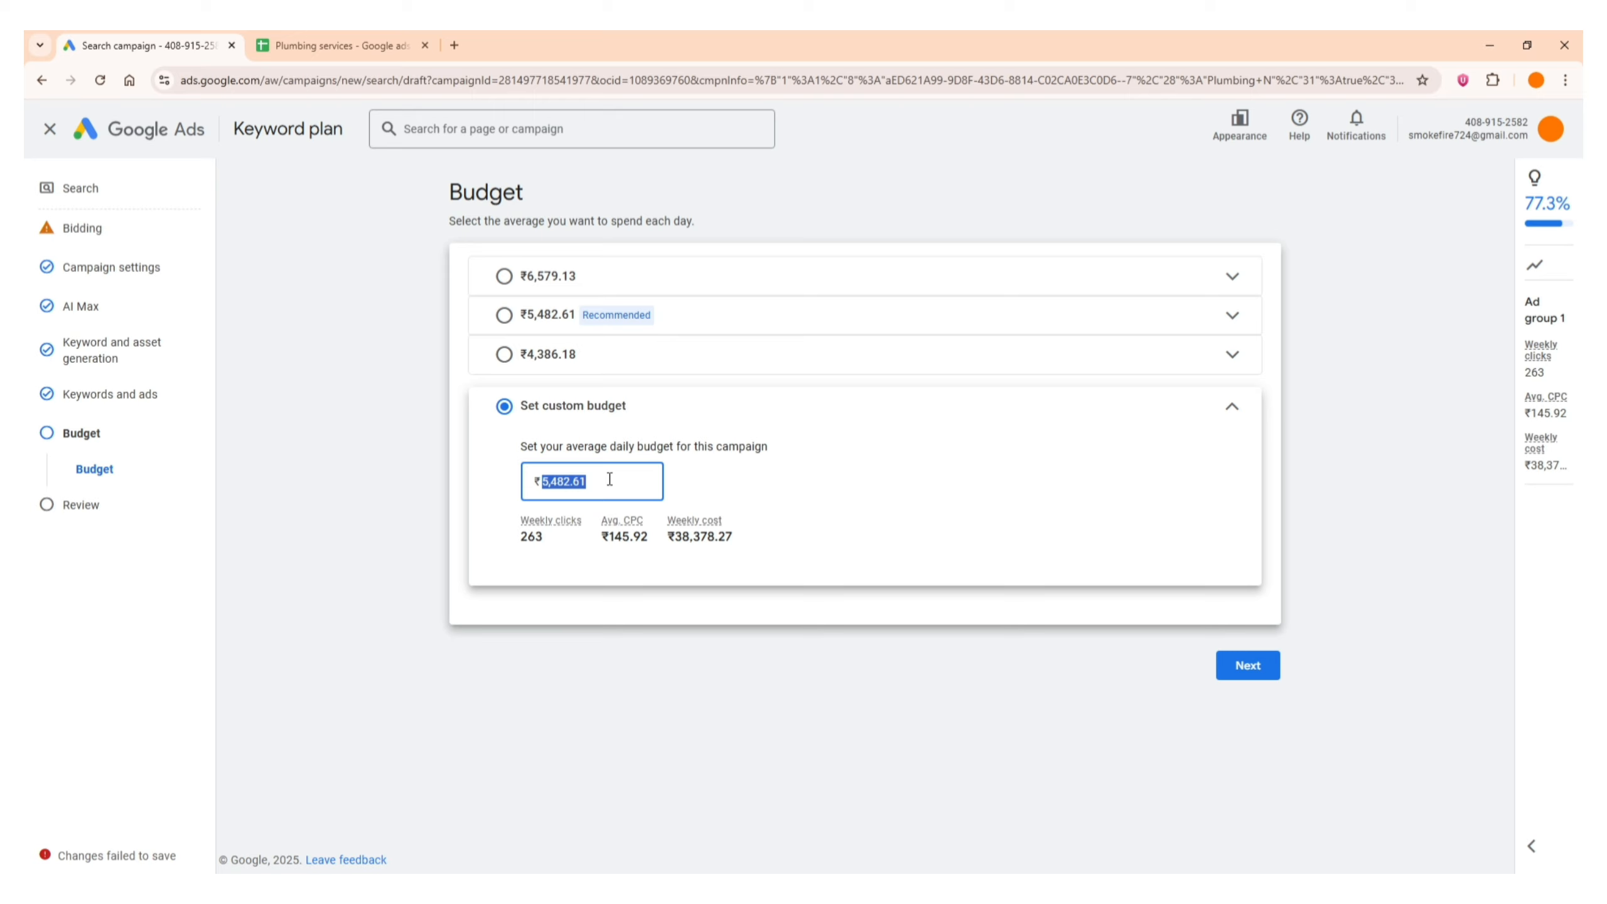
pyautogui.moveTo(535, 446); pyautogui.dragTo(740, 448)
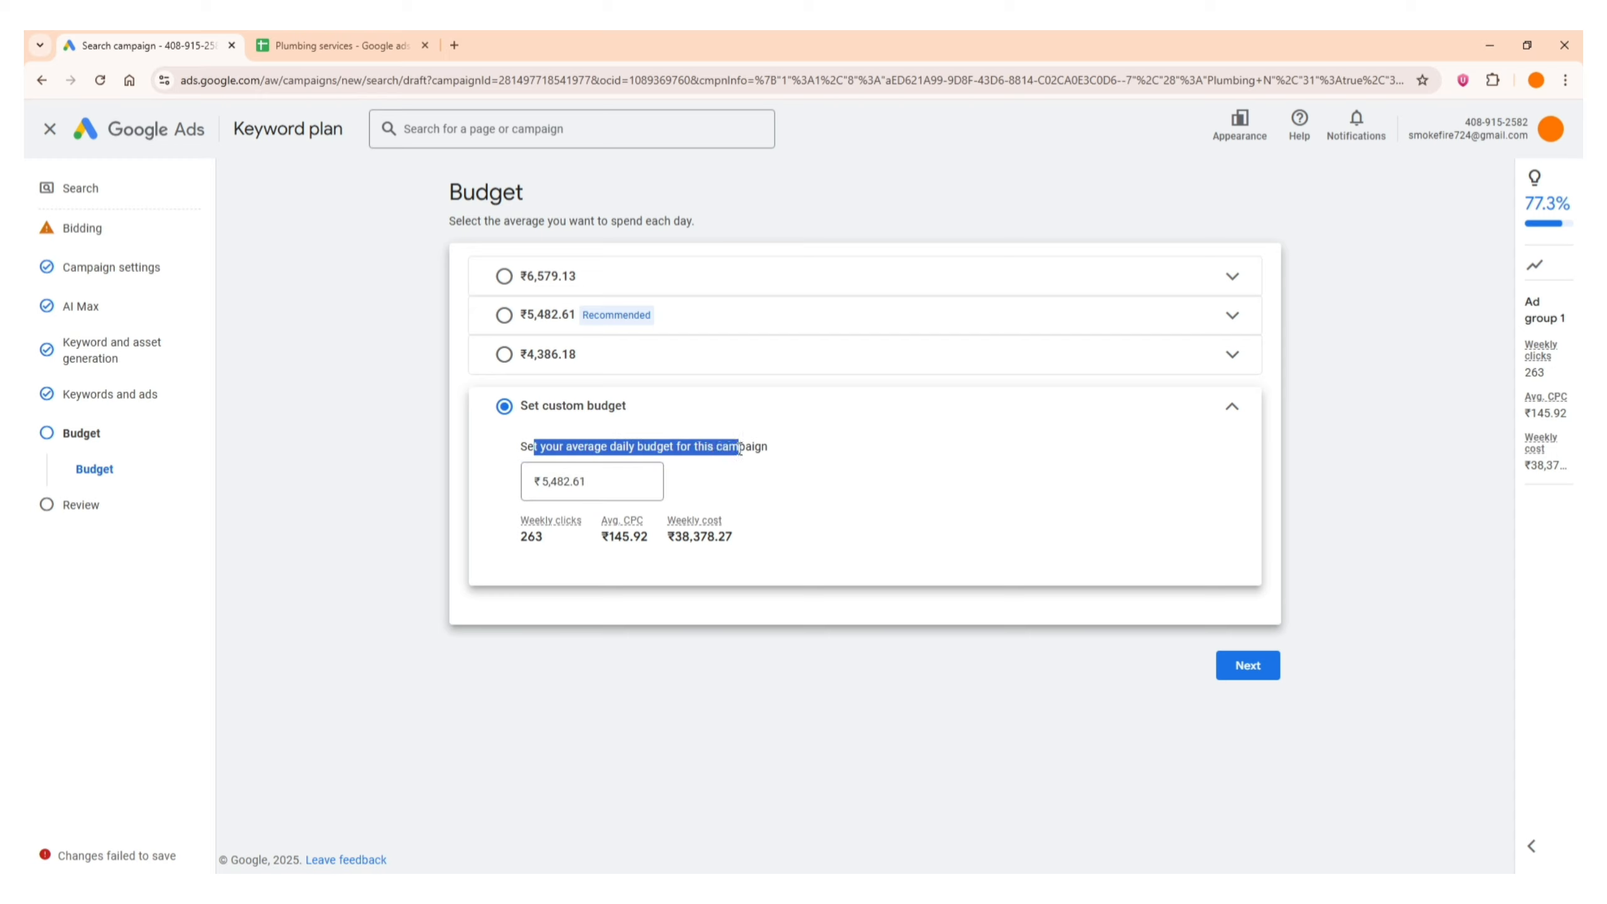
pyautogui.click(740, 448)
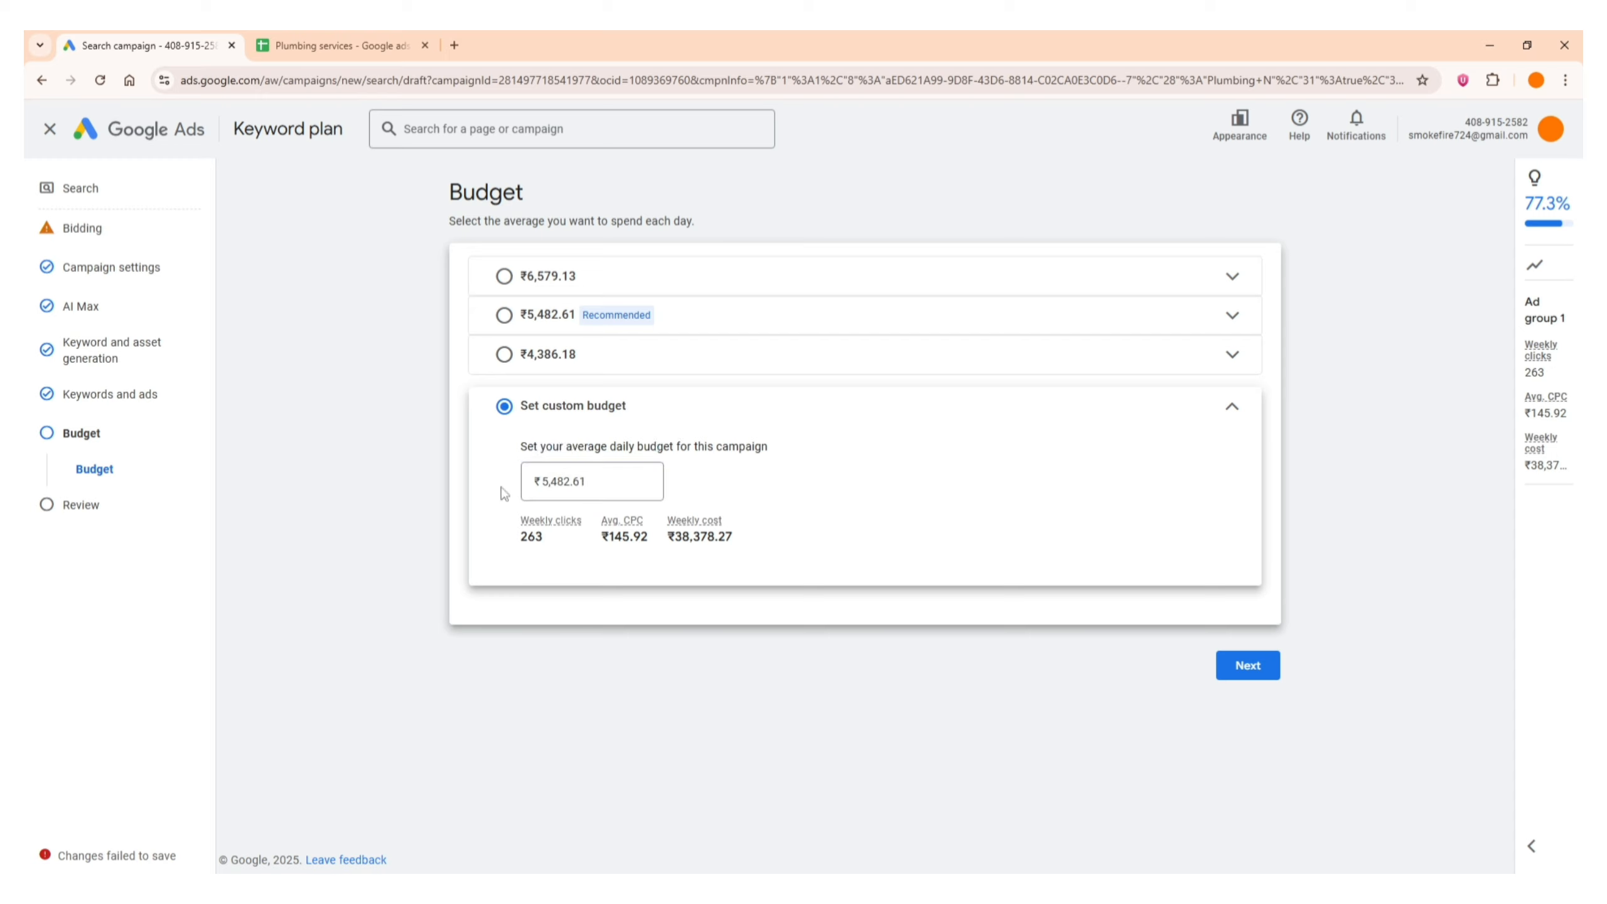
pyautogui.click(607, 486)
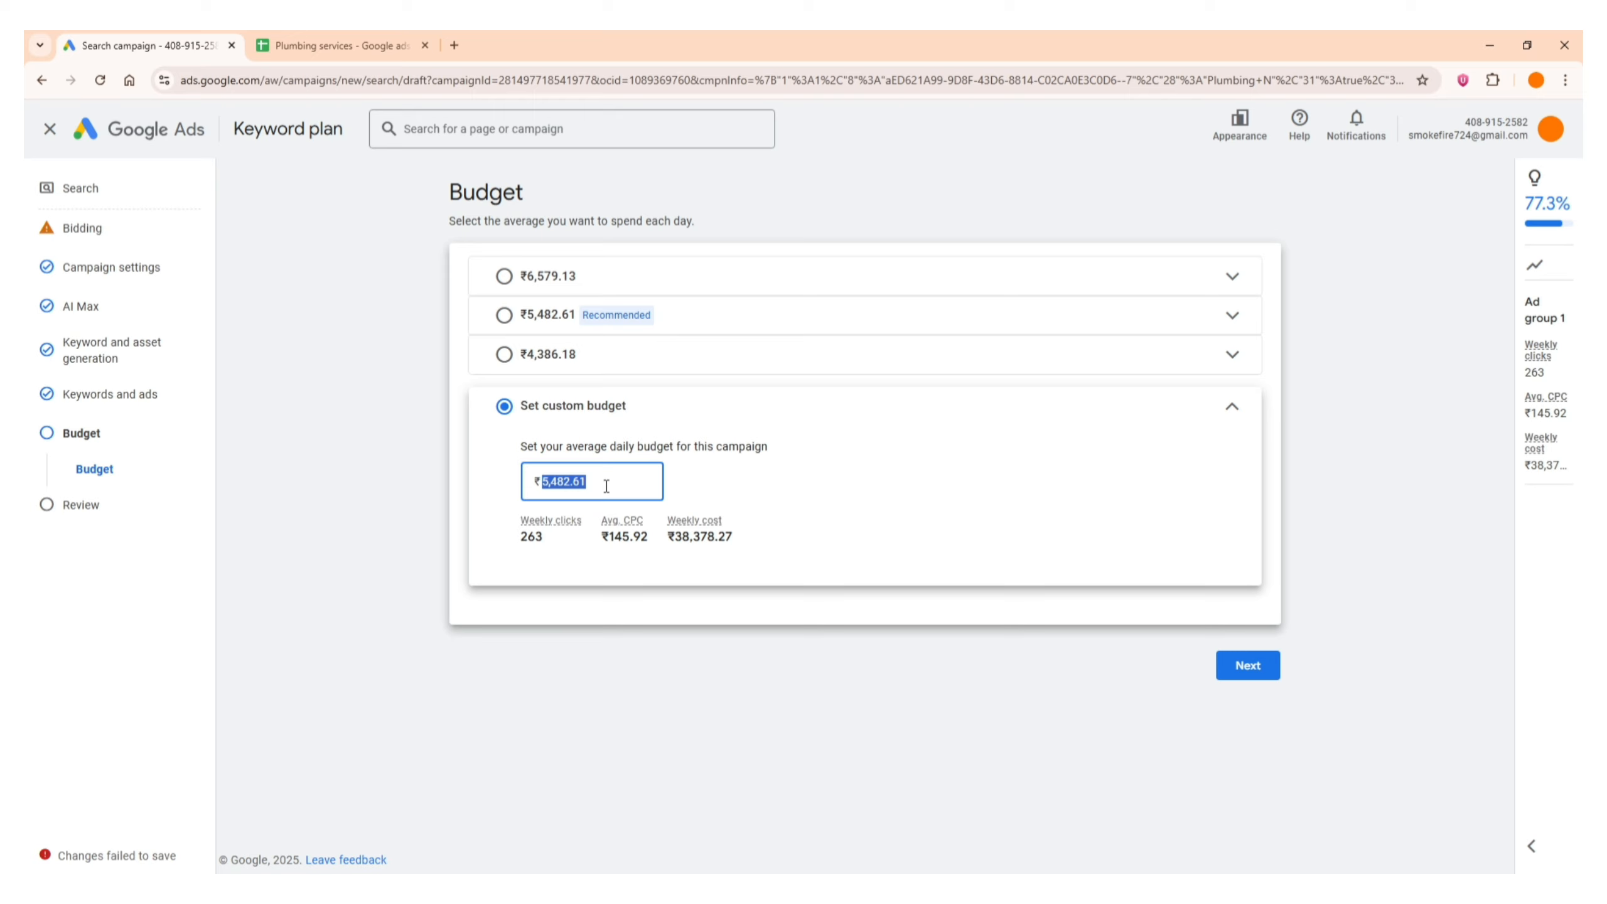
pyautogui.click(381, 532)
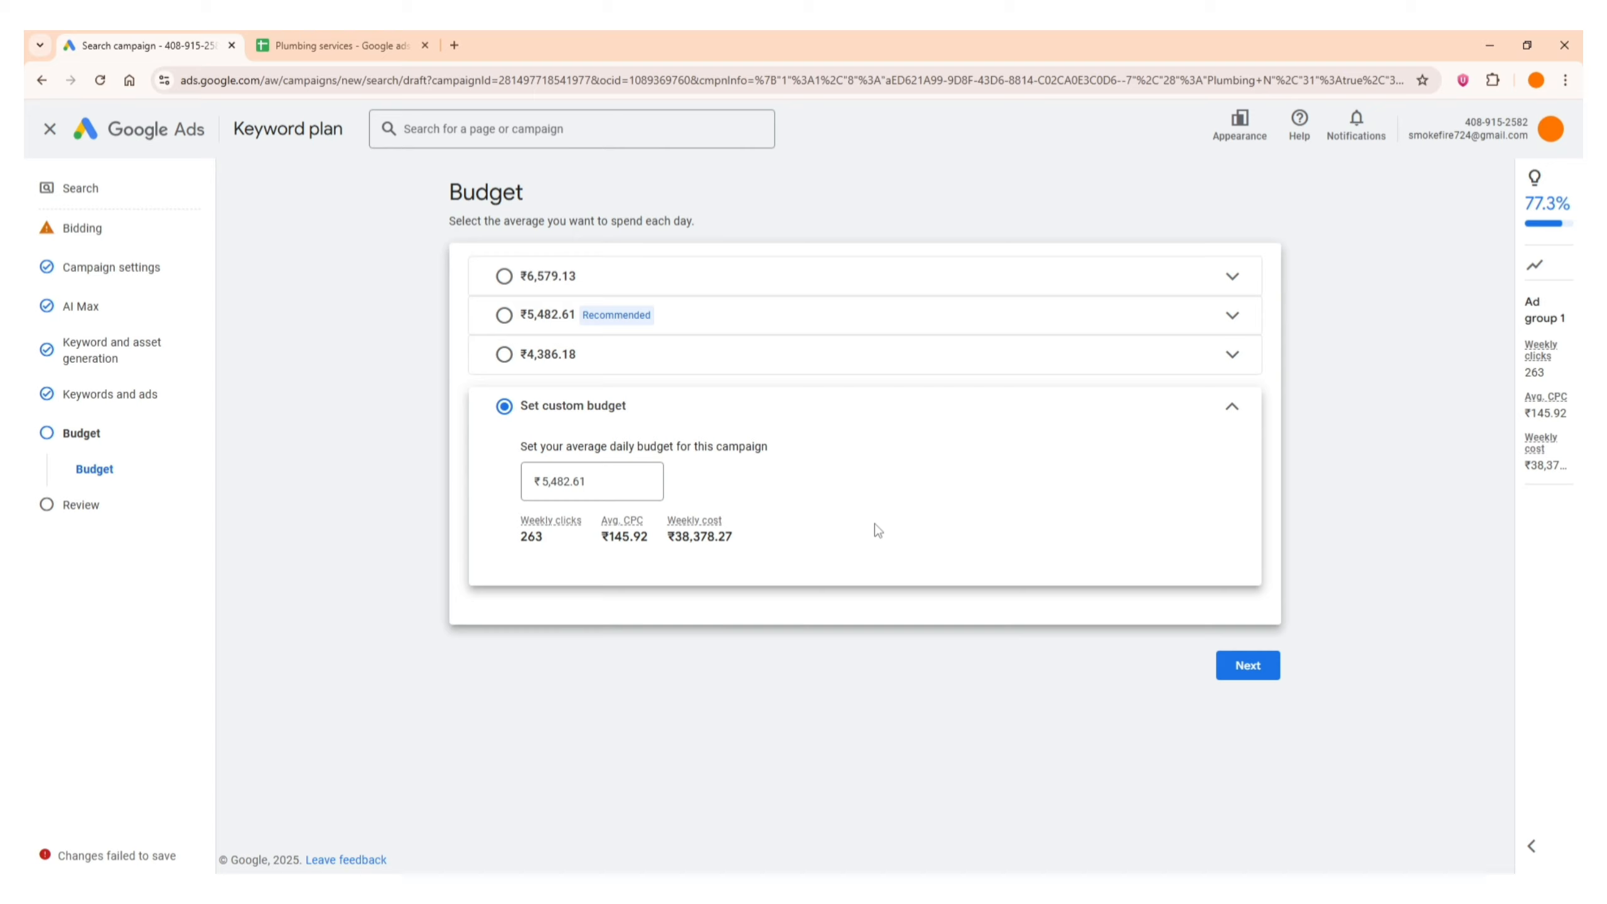
pyautogui.click(1248, 676)
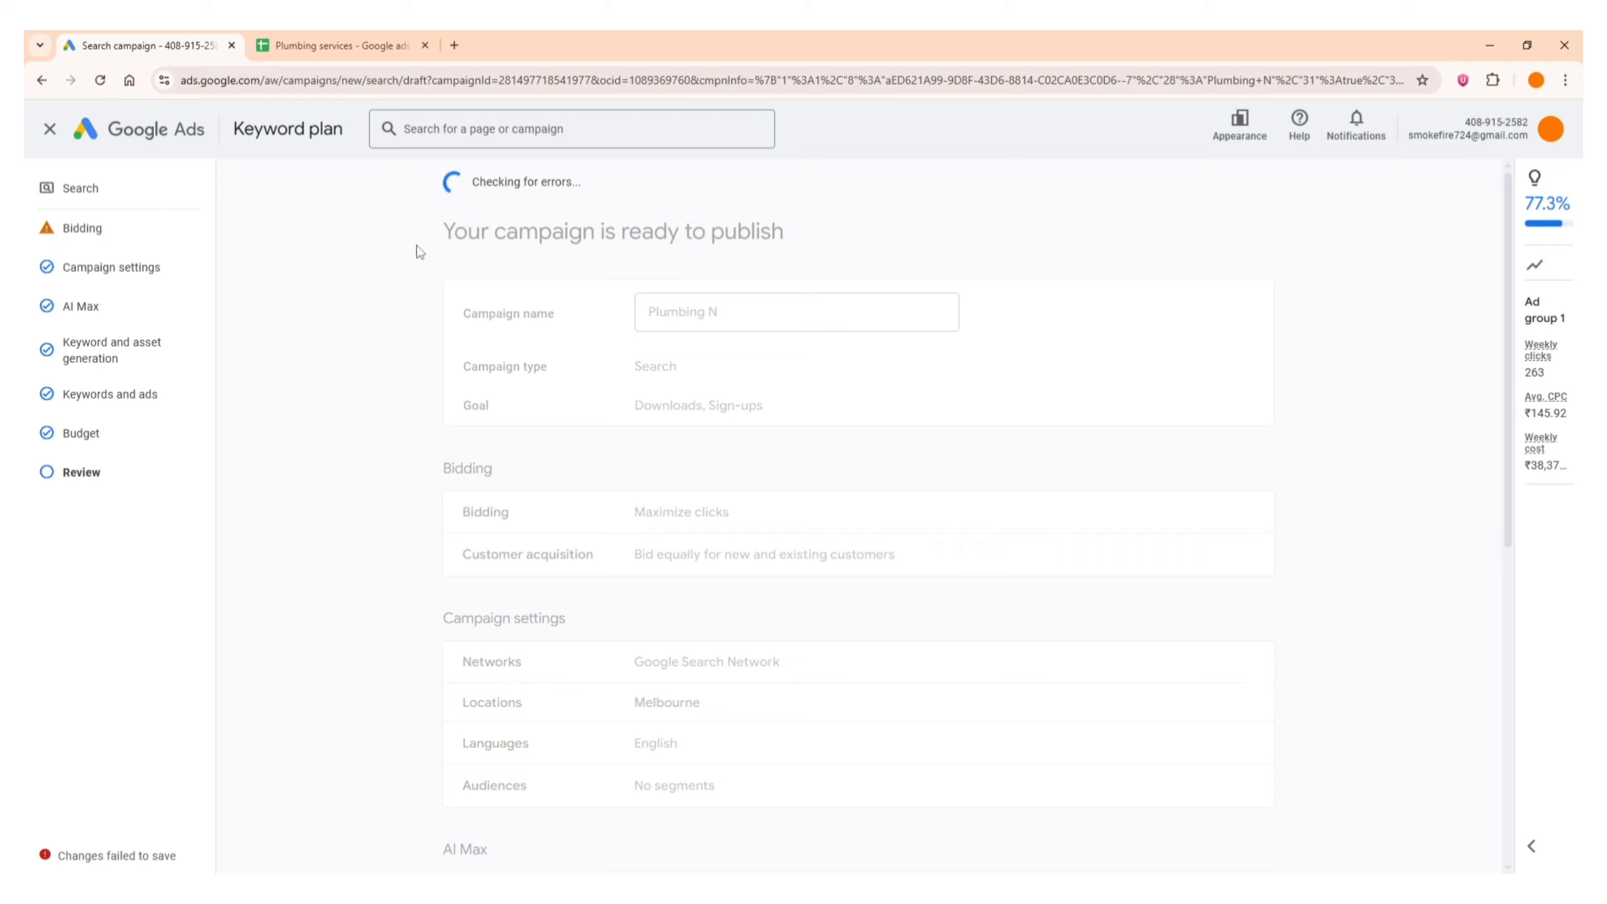
# Review the campaign summary, covering the name, goal, bidding, campaign settings, AI Max, keywords, ads and budget
pyautogui.scroll(-8, 416, 252)
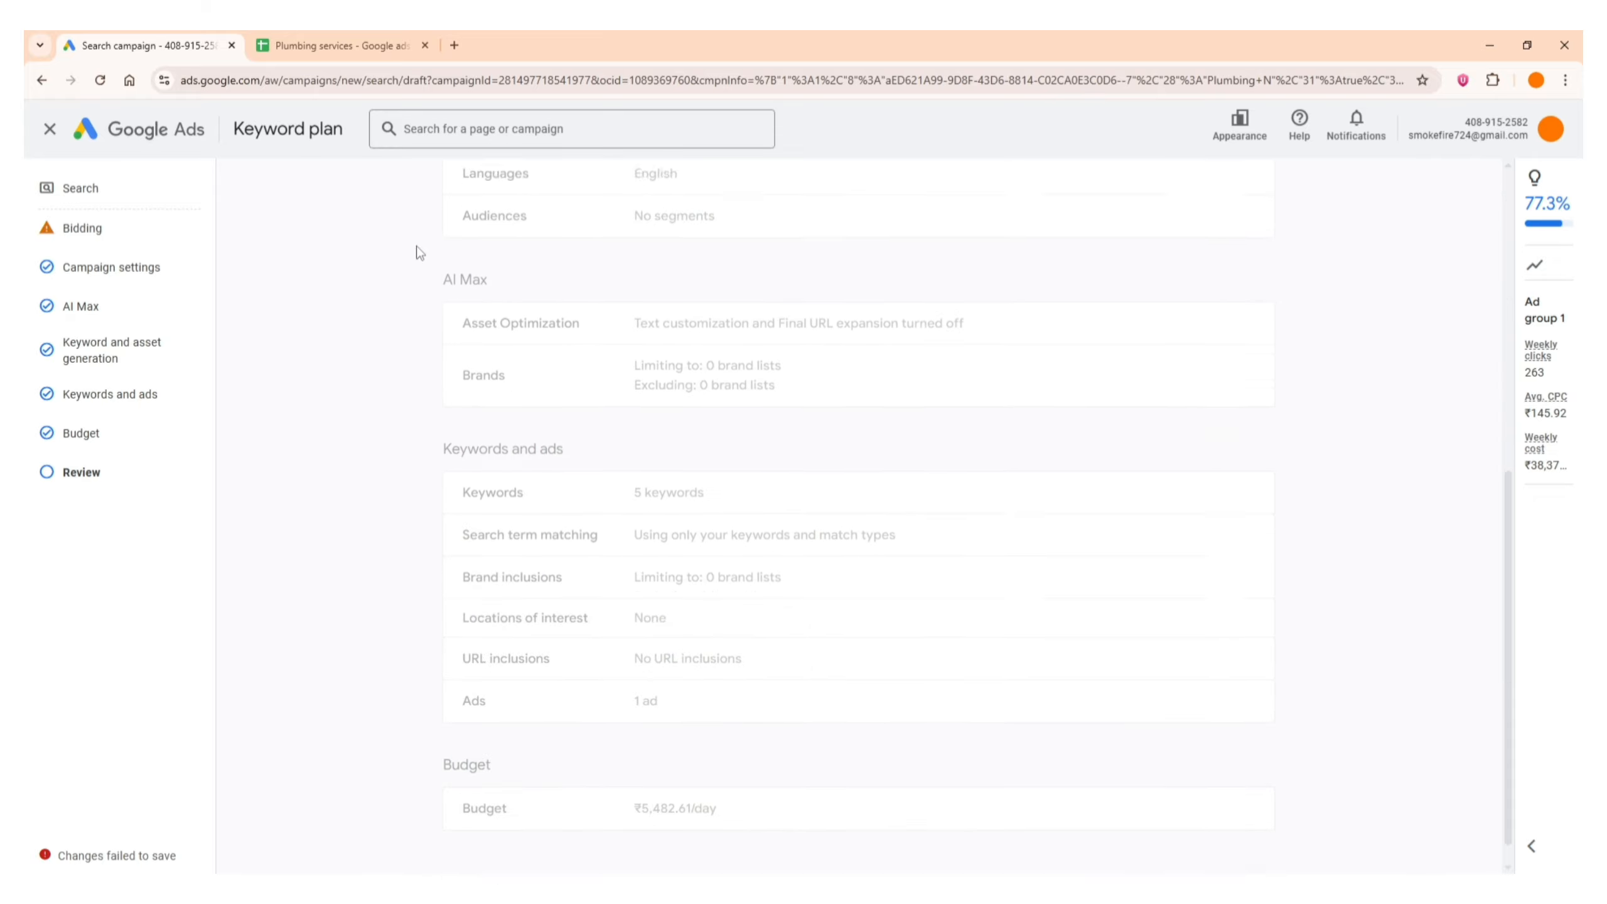
pyautogui.scroll(6, 415, 252)
pyautogui.scroll(3, 416, 251)
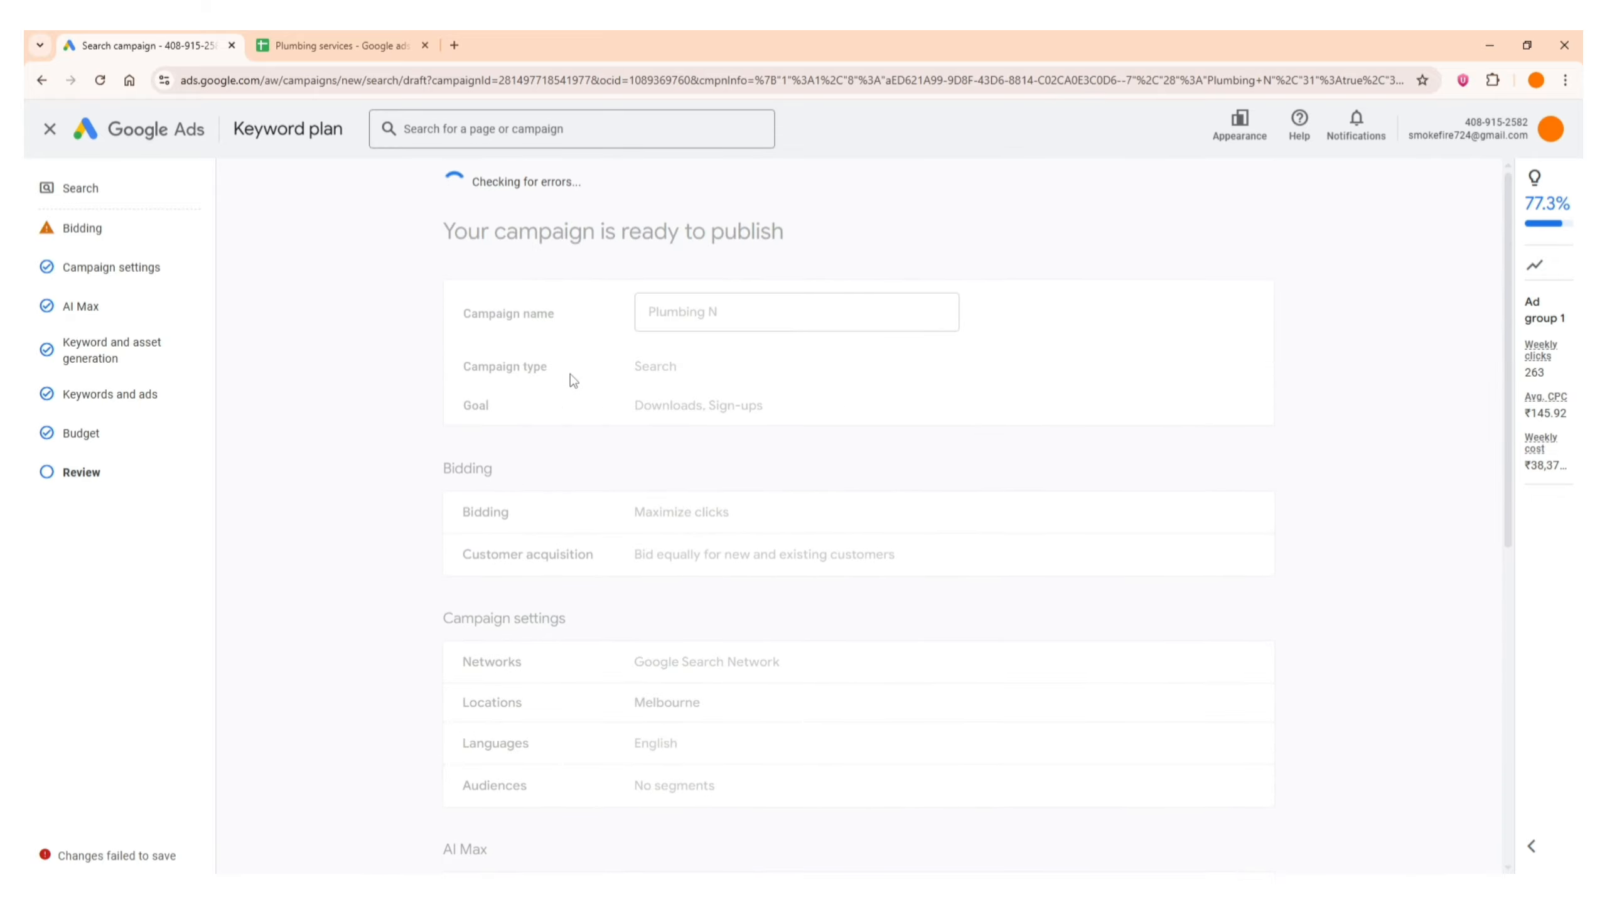
pyautogui.scroll(-1, 573, 387)
pyautogui.scroll(-2, 572, 386)
pyautogui.scroll(3, 570, 387)
pyautogui.scroll(-1, 625, 474)
pyautogui.scroll(-2, 506, 492)
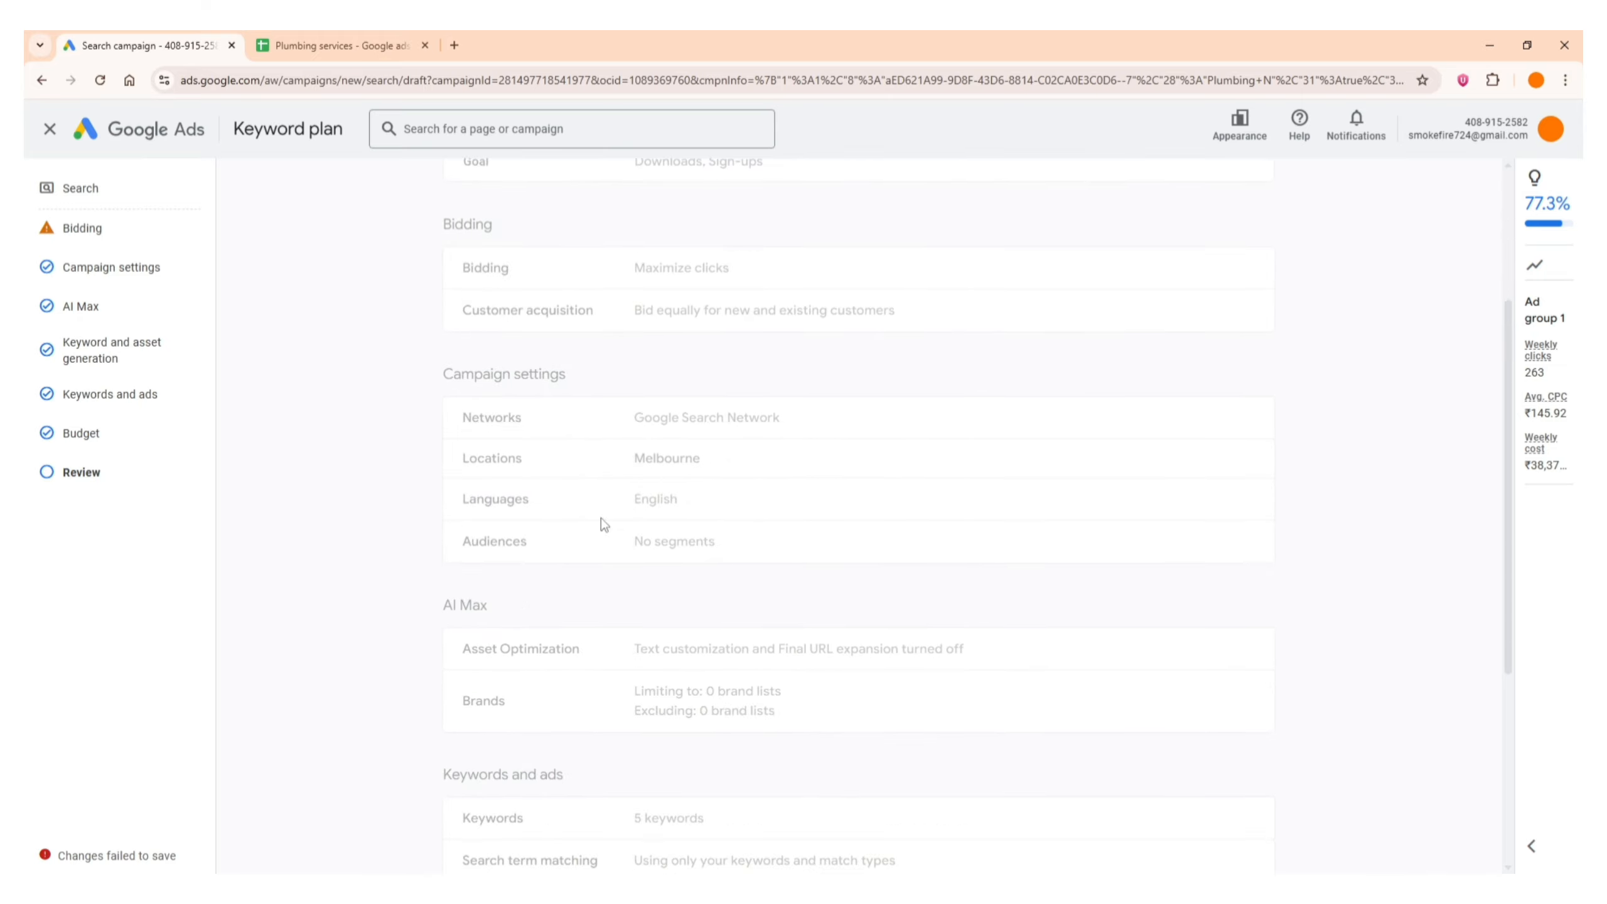
pyautogui.scroll(-5, 506, 573)
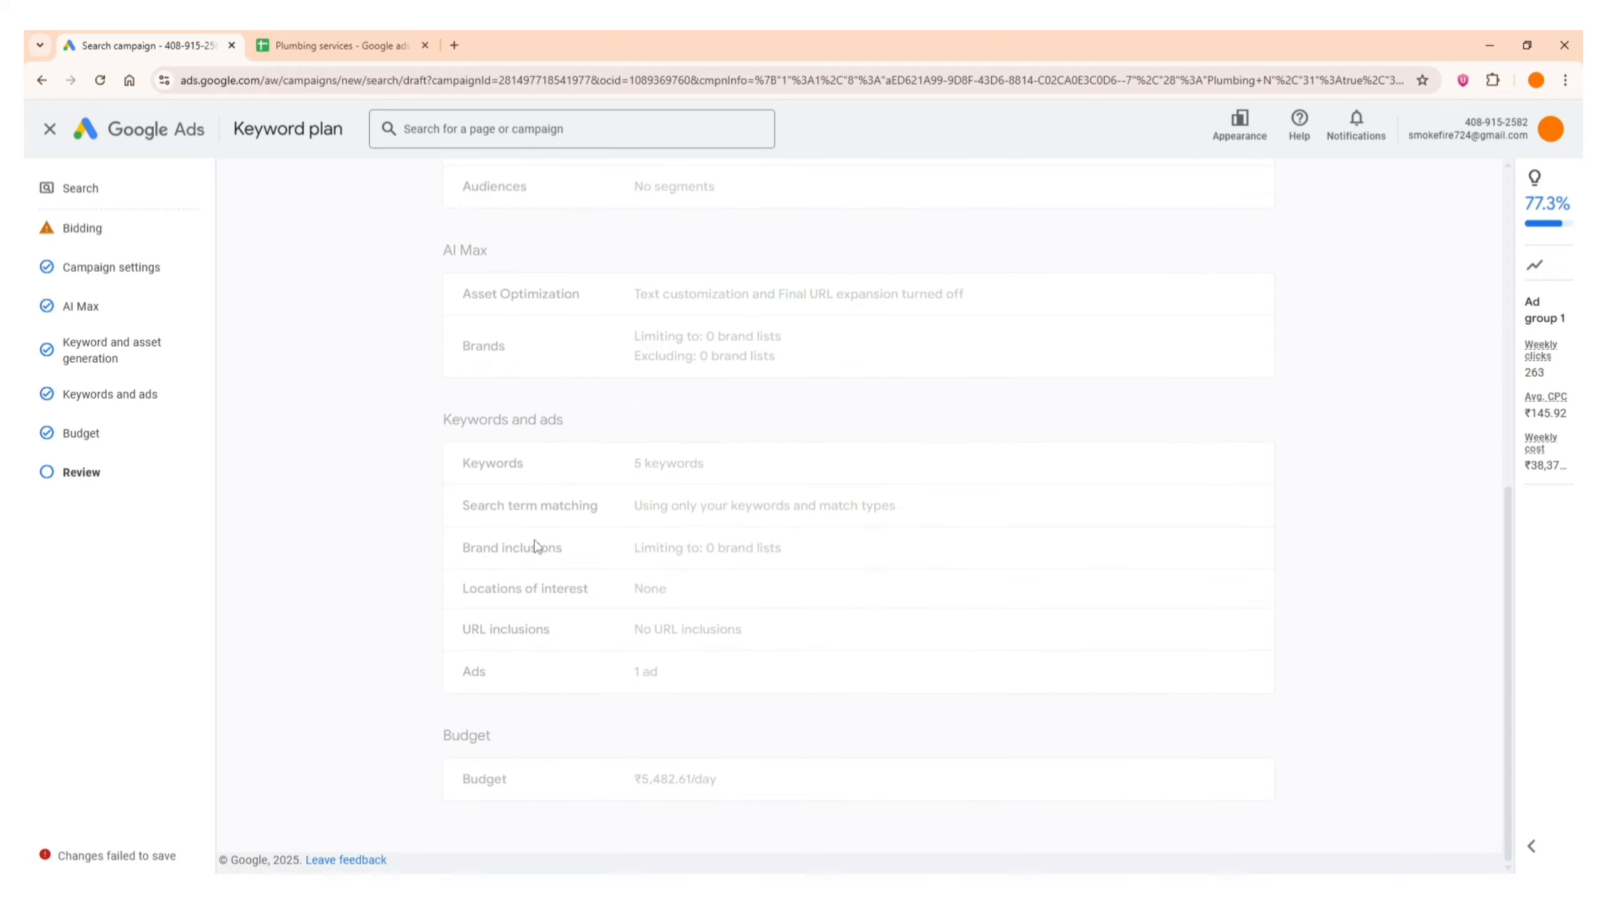
pyautogui.scroll(9, 419, 652)
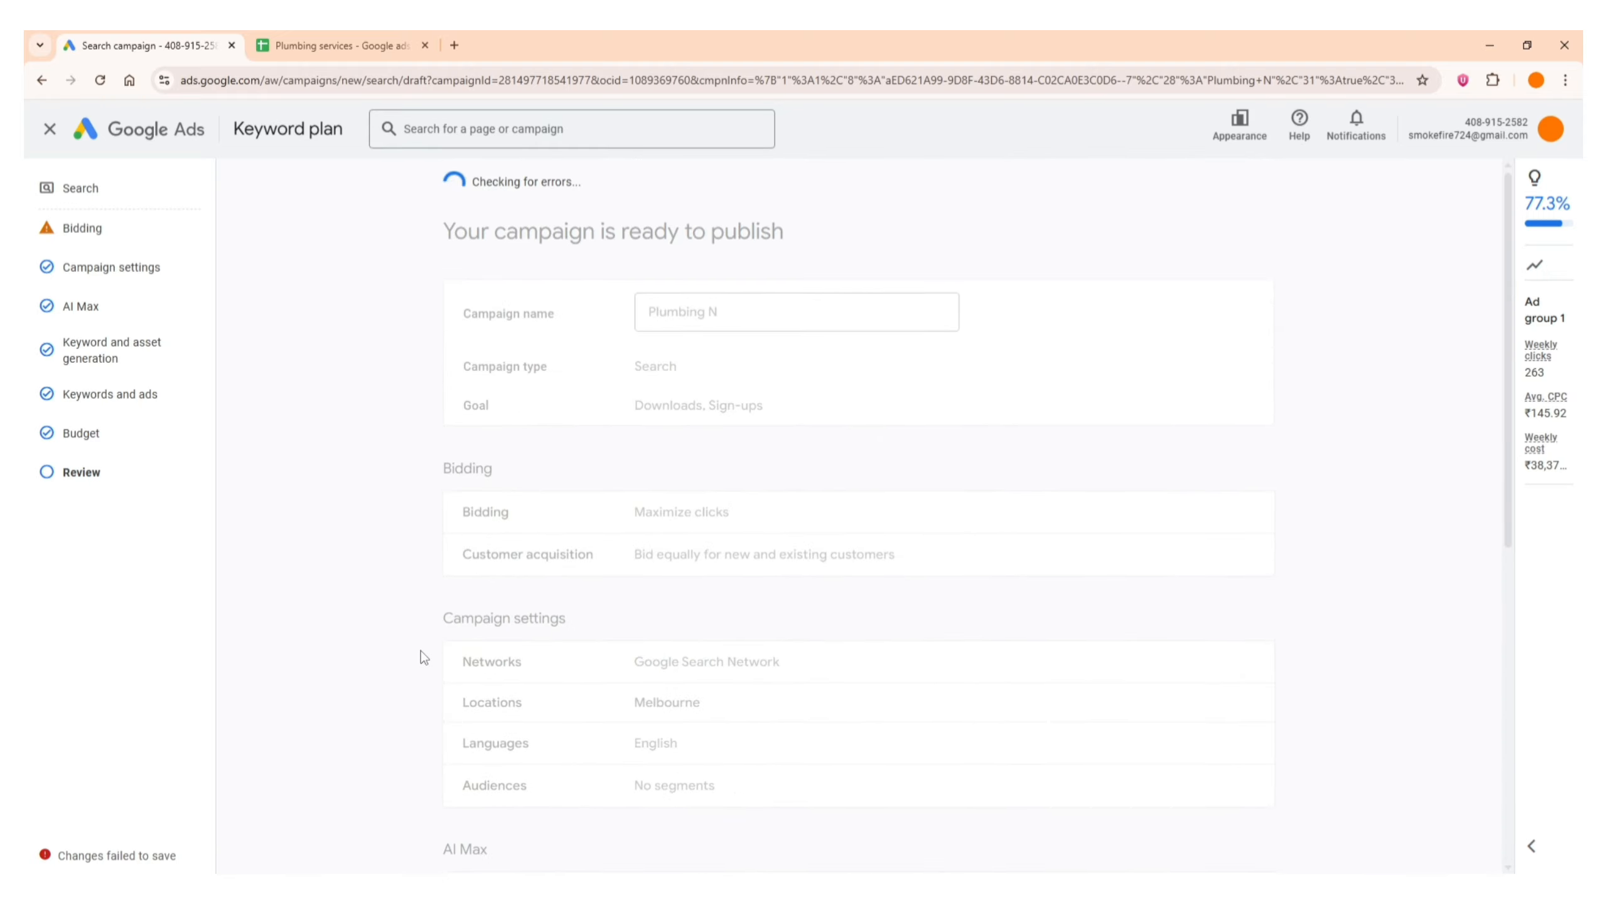
pyautogui.scroll(-2, 422, 658)
pyautogui.scroll(-6, 422, 658)
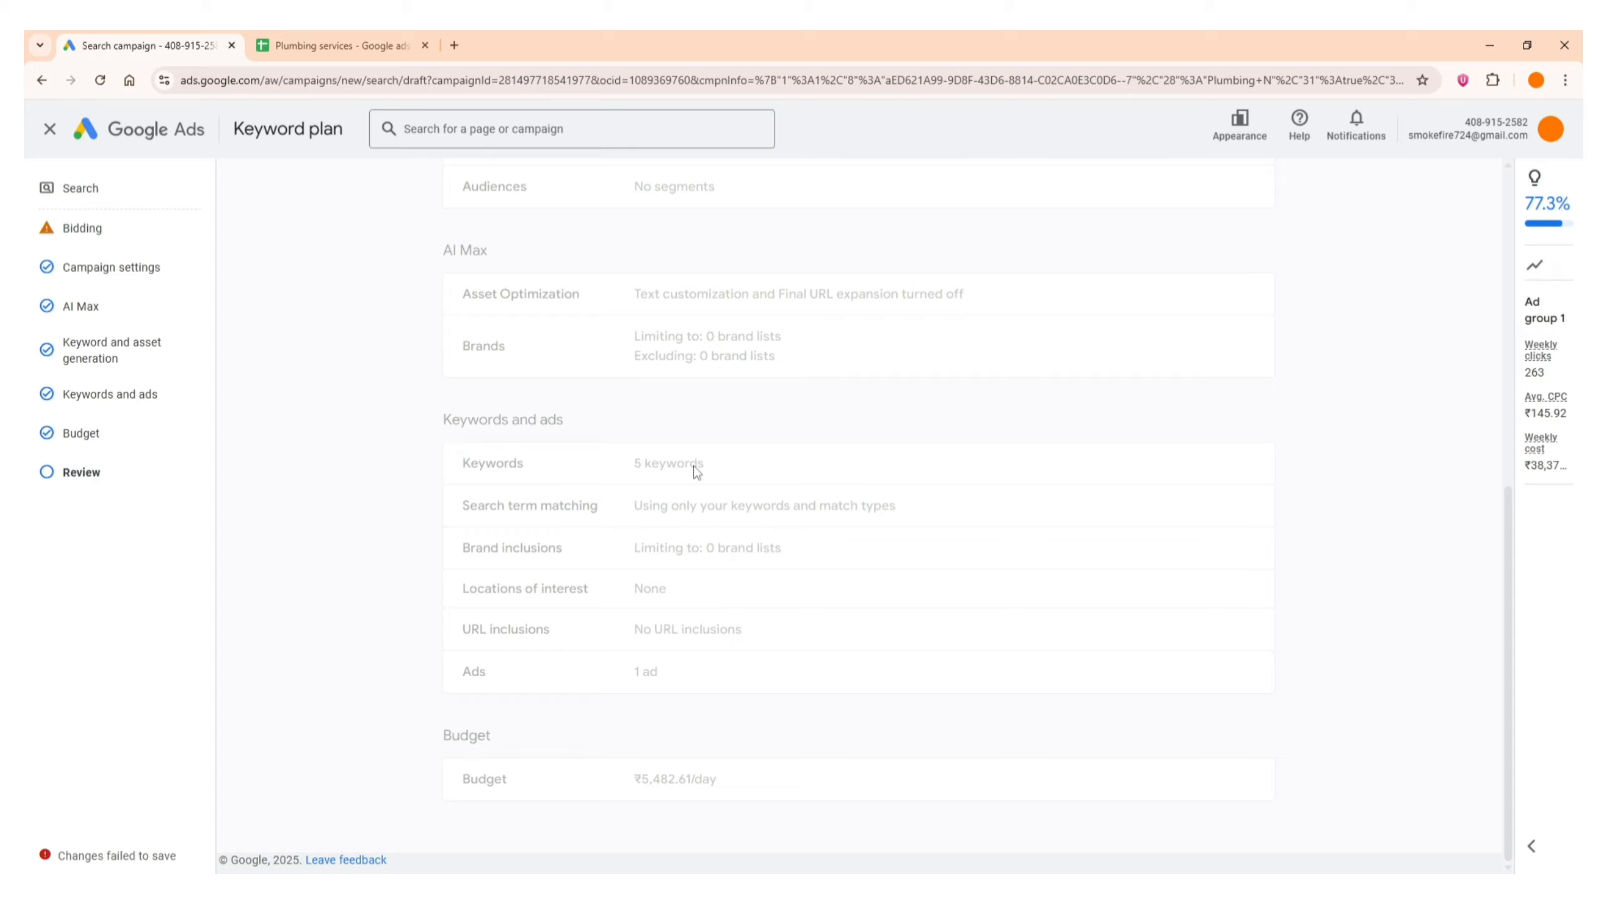
pyautogui.scroll(7, 682, 546)
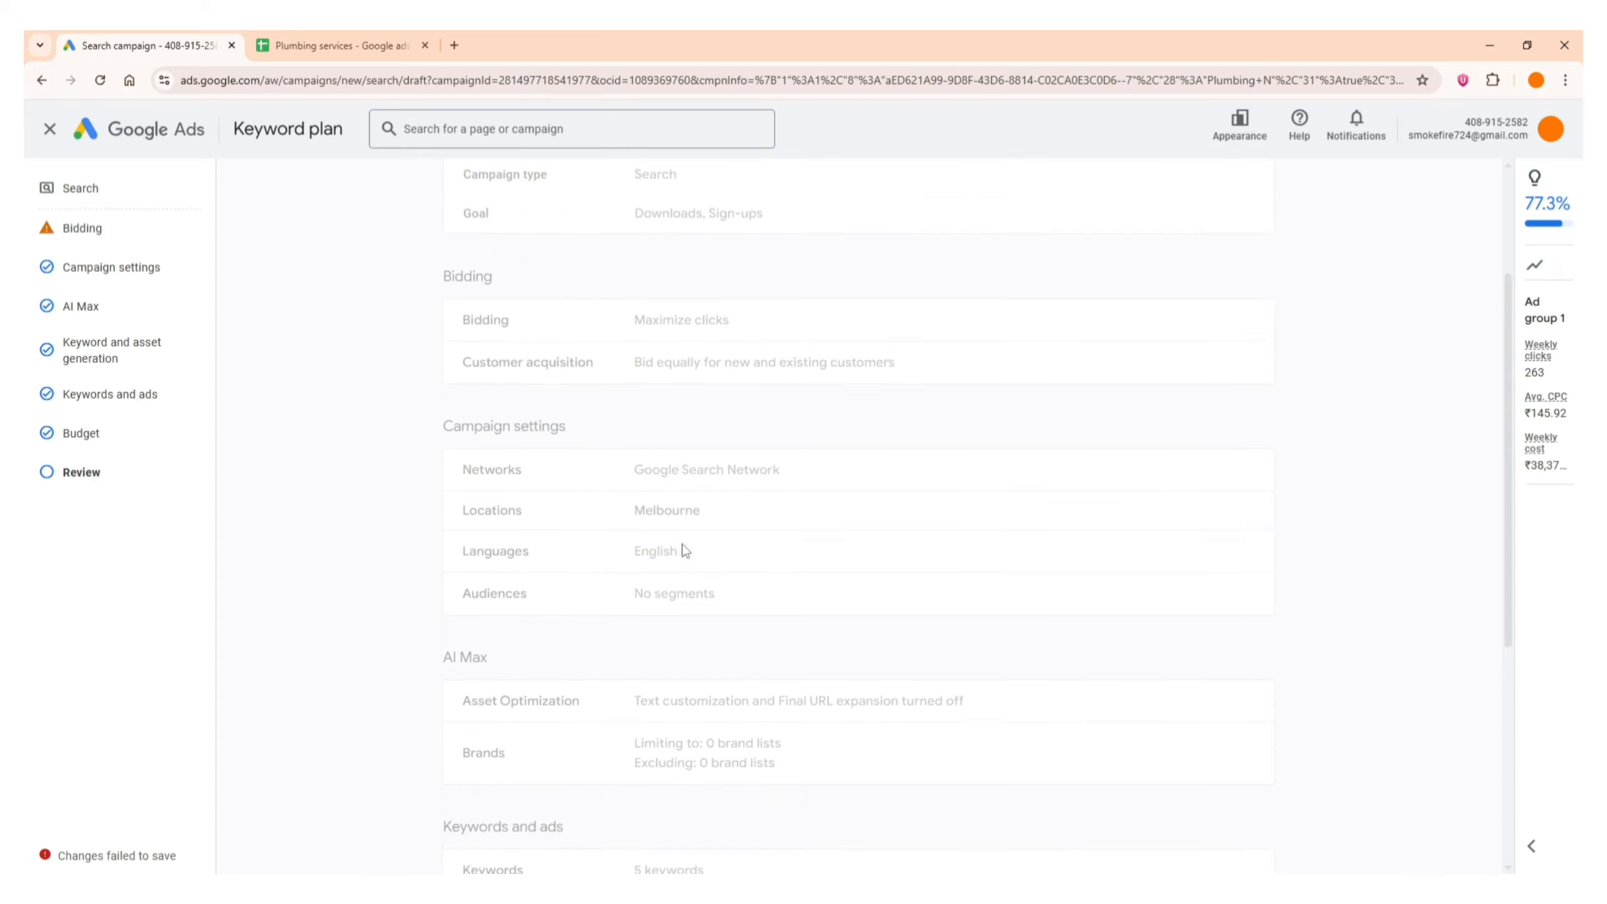
pyautogui.scroll(2, 719, 531)
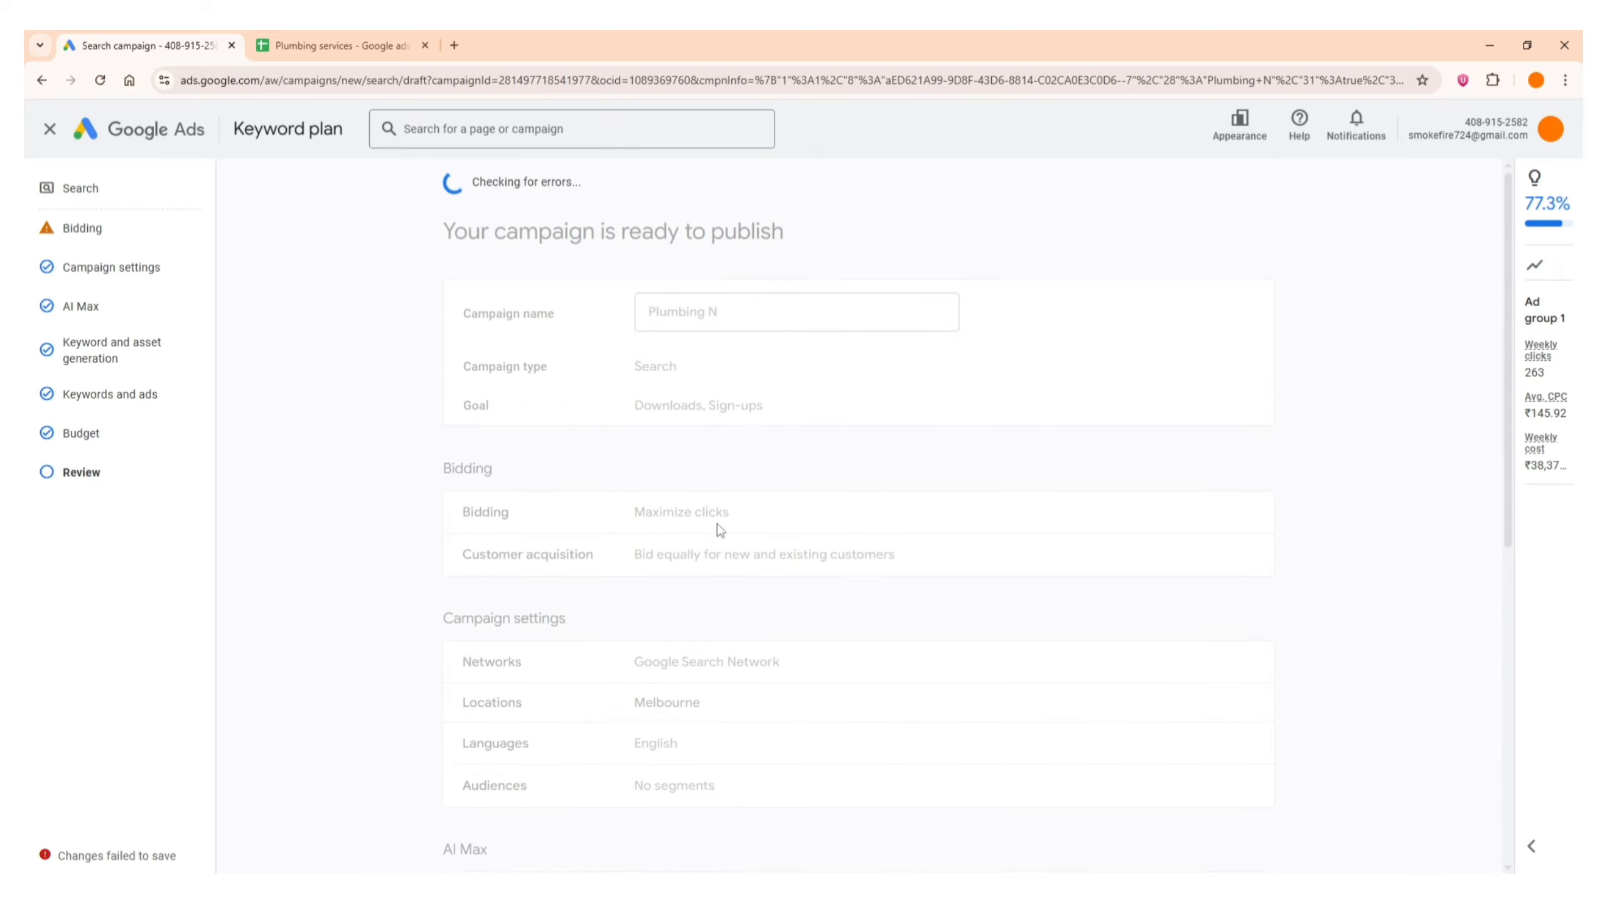
pyautogui.scroll(-4, 715, 545)
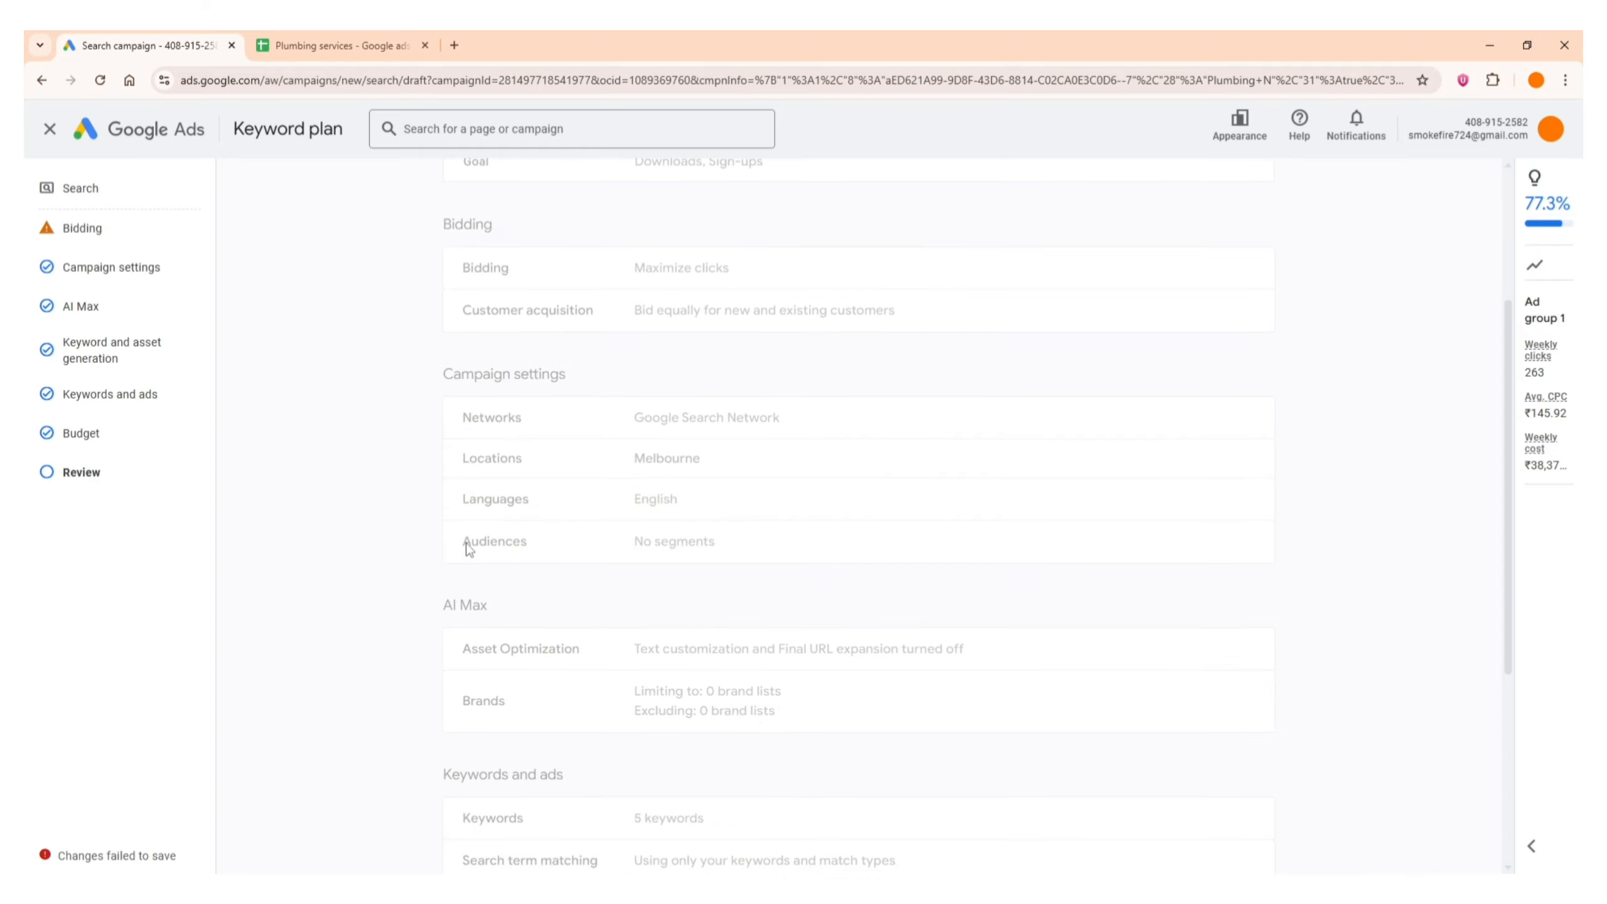
pyautogui.scroll(3, 749, 579)
pyautogui.scroll(2, 749, 579)
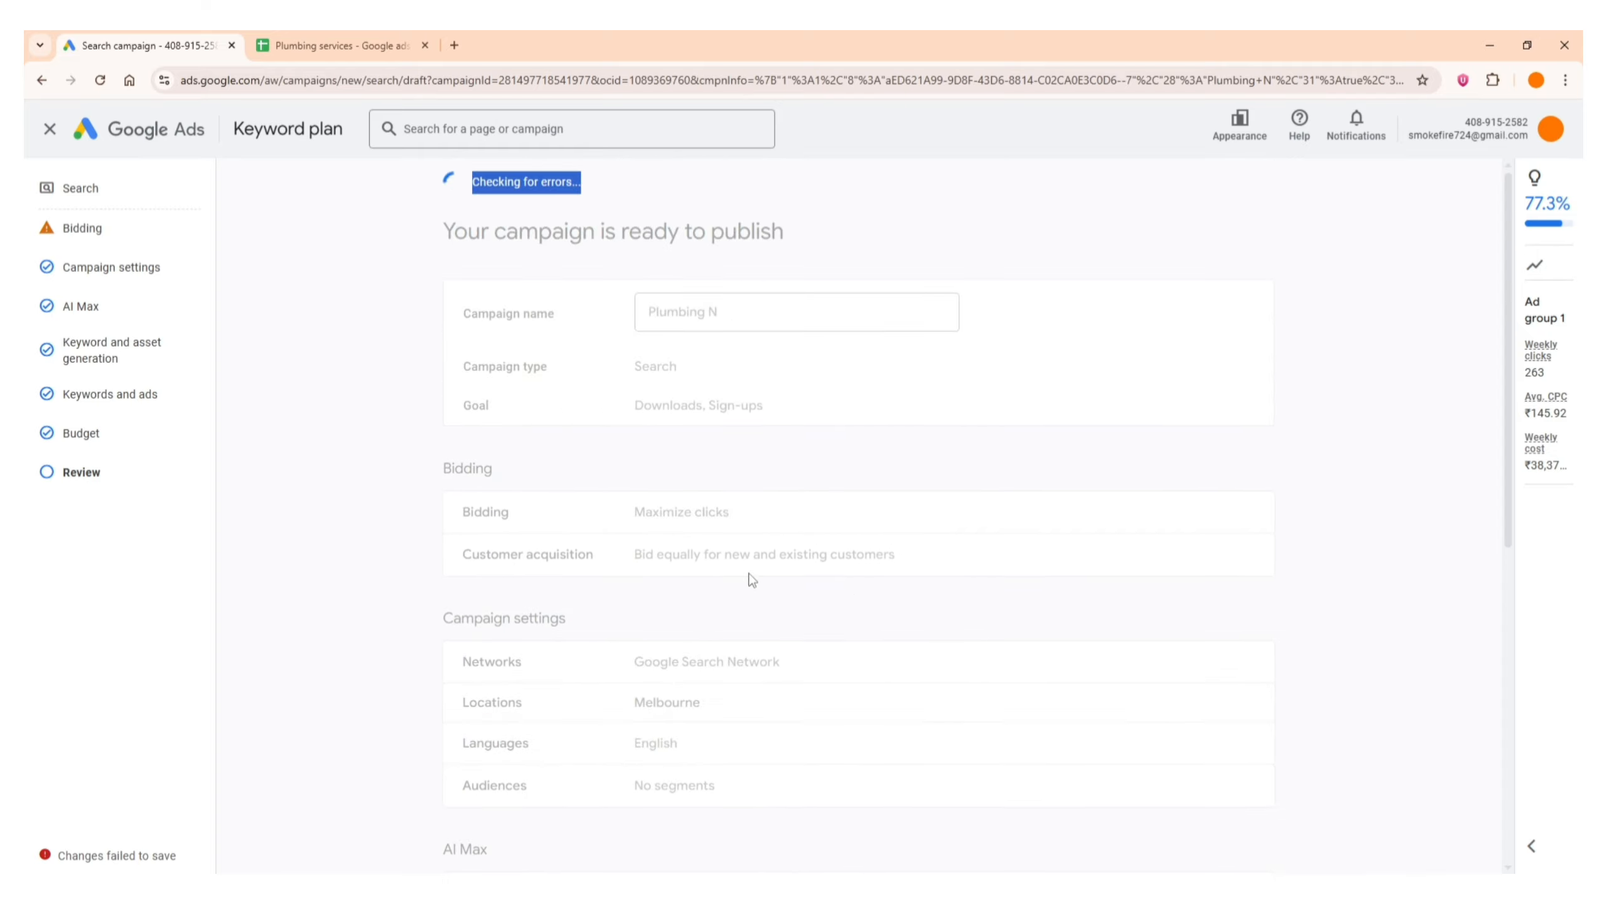
# Cancel the identity confirmation request shown over the campaign review
pyautogui.click(346, 512)
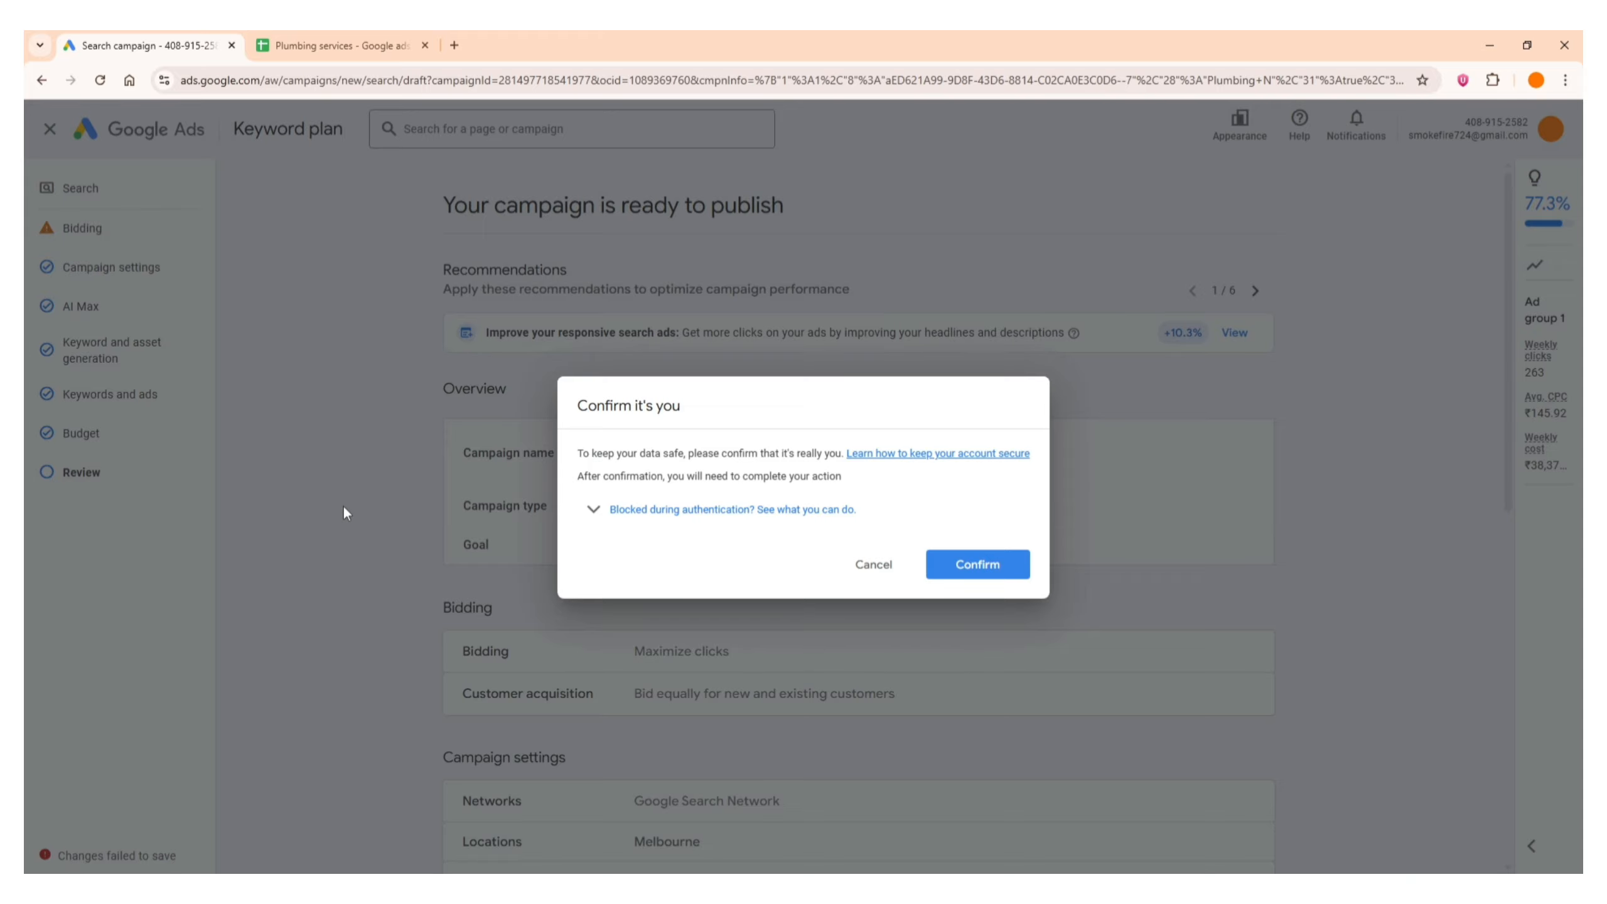
pyautogui.click(857, 570)
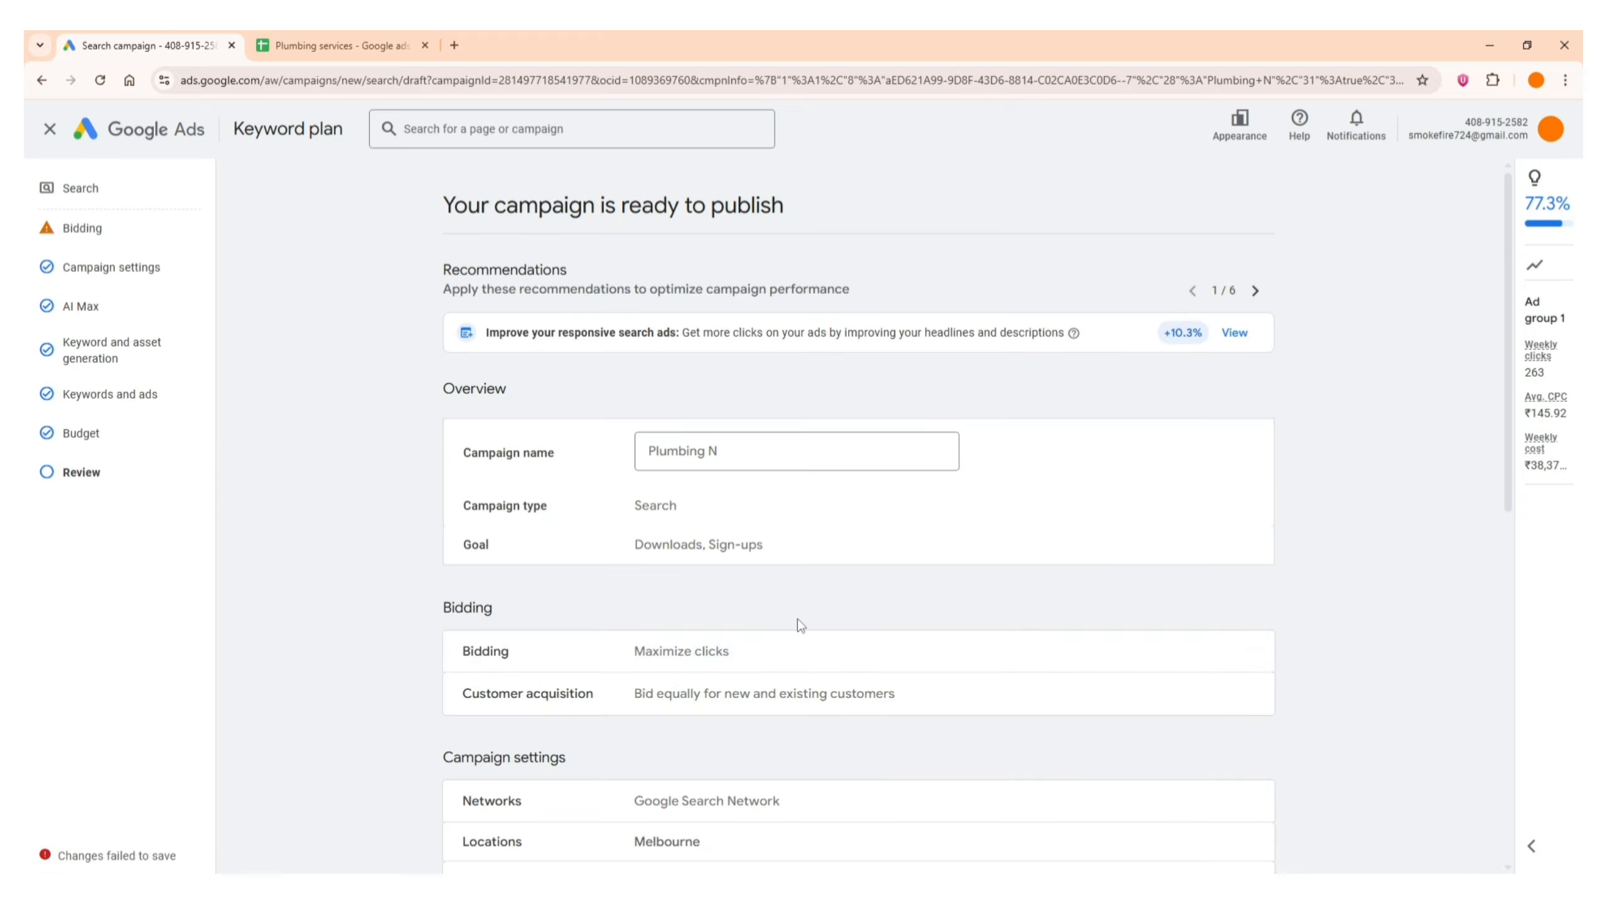